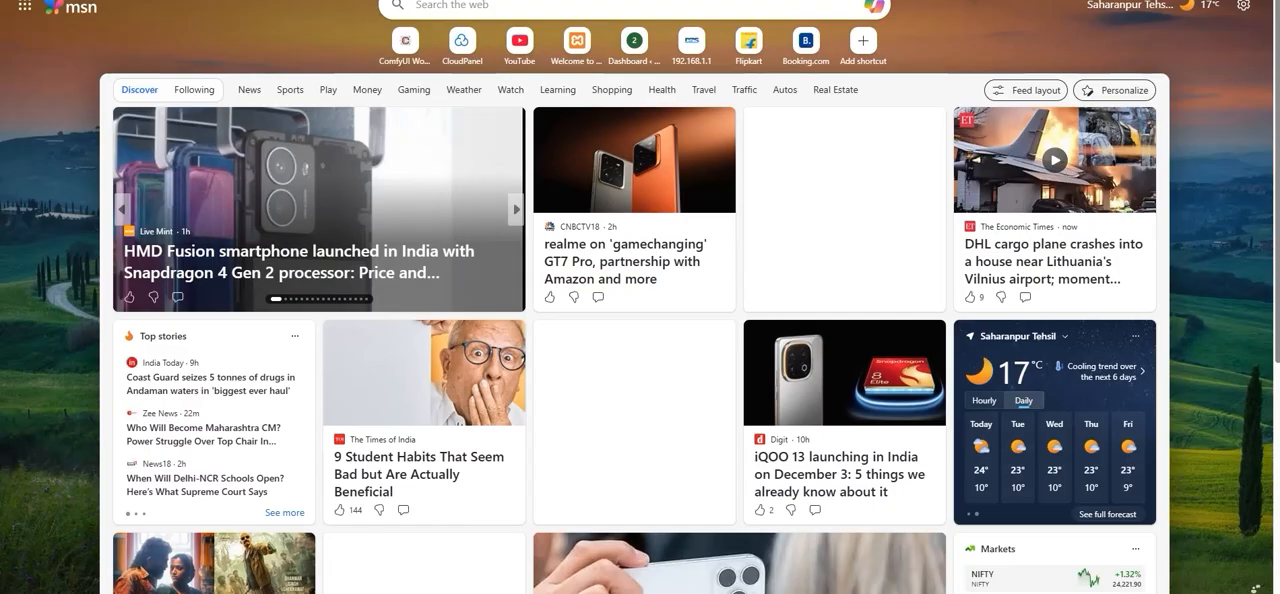
- Search the web for comfyuiblog.com and open the ComfyUI Workflows Blog result
type("c")
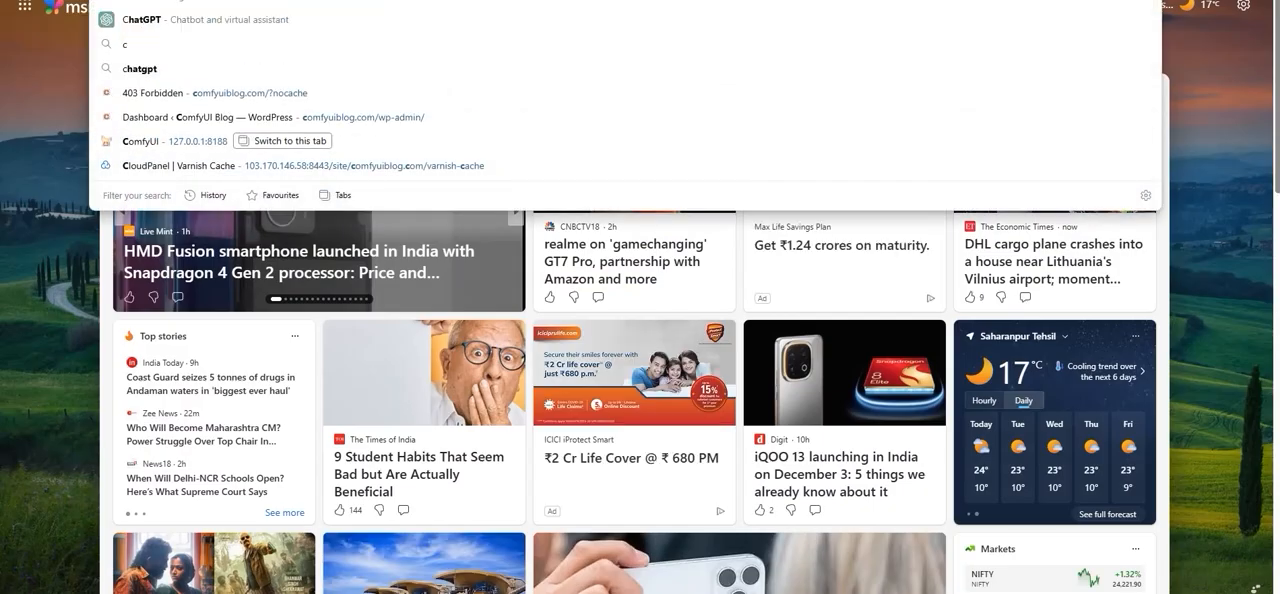
type("omfyuiblog.com/")
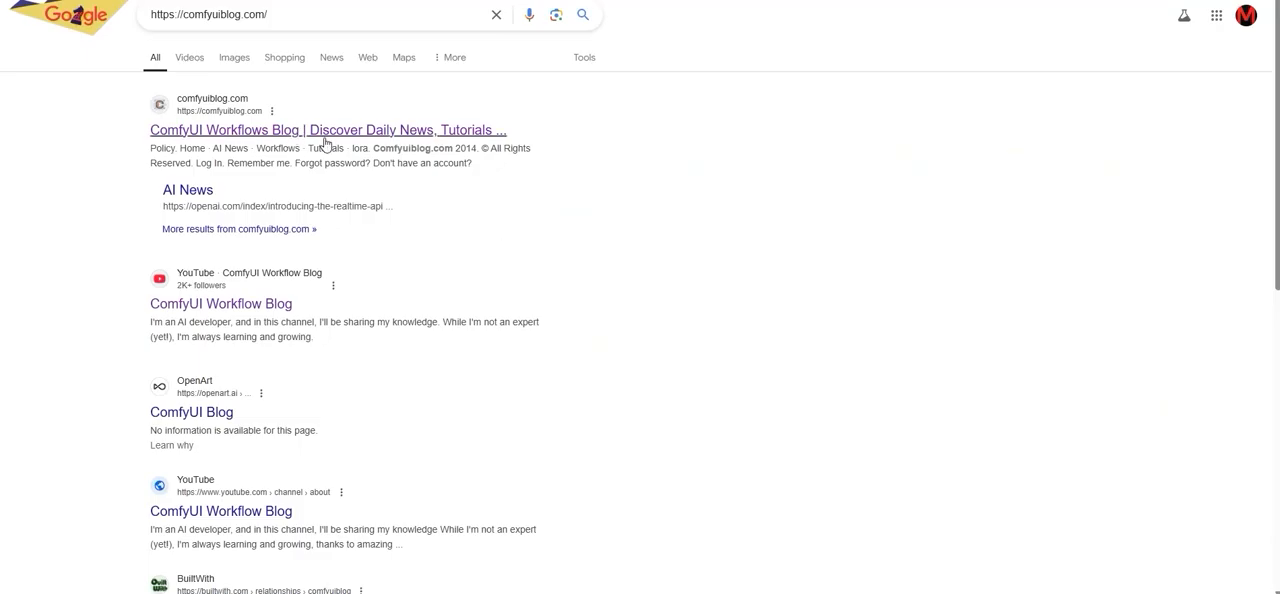
left_click(534, 131)
mouse_move(671, 12)
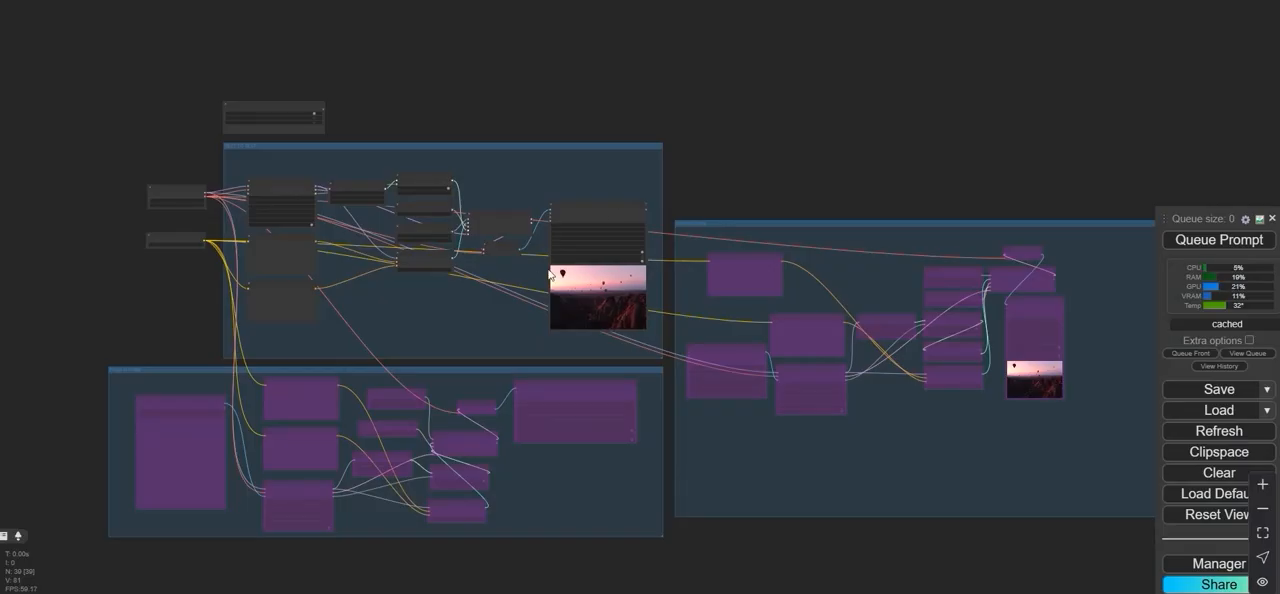
- Load the workflow file ltxvideo-t2v (2).json from the Downloads folder into ComfyUI
left_click(1218, 418)
left_click(100, 108)
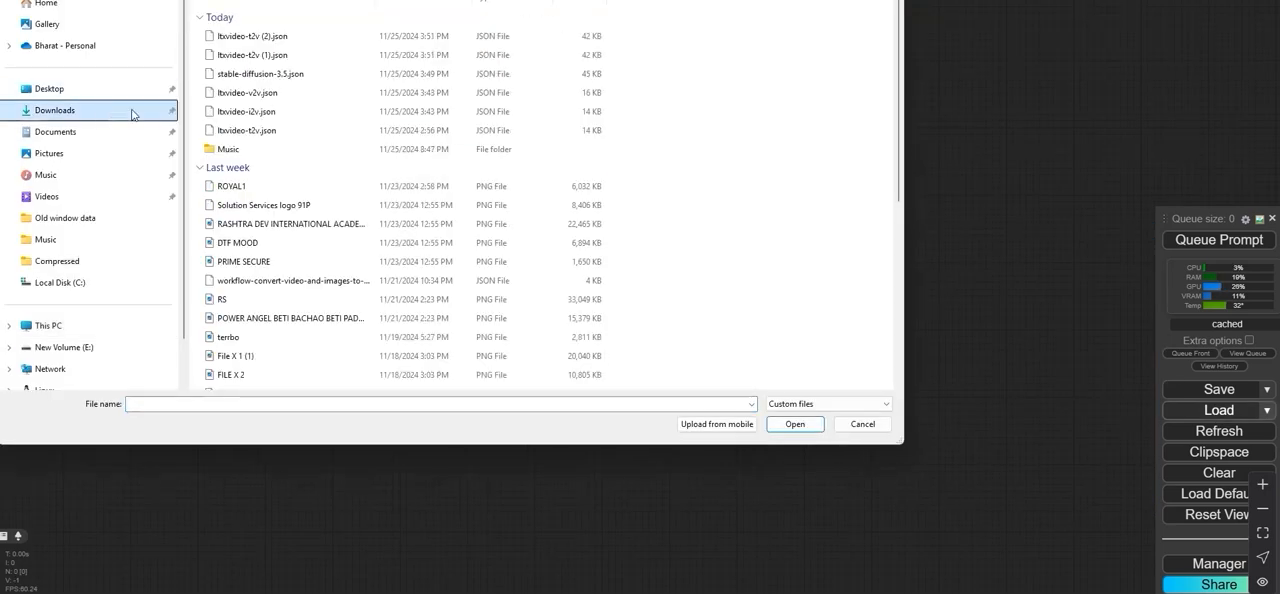
double_click(300, 33)
scroll(569, 323, "down", 10)
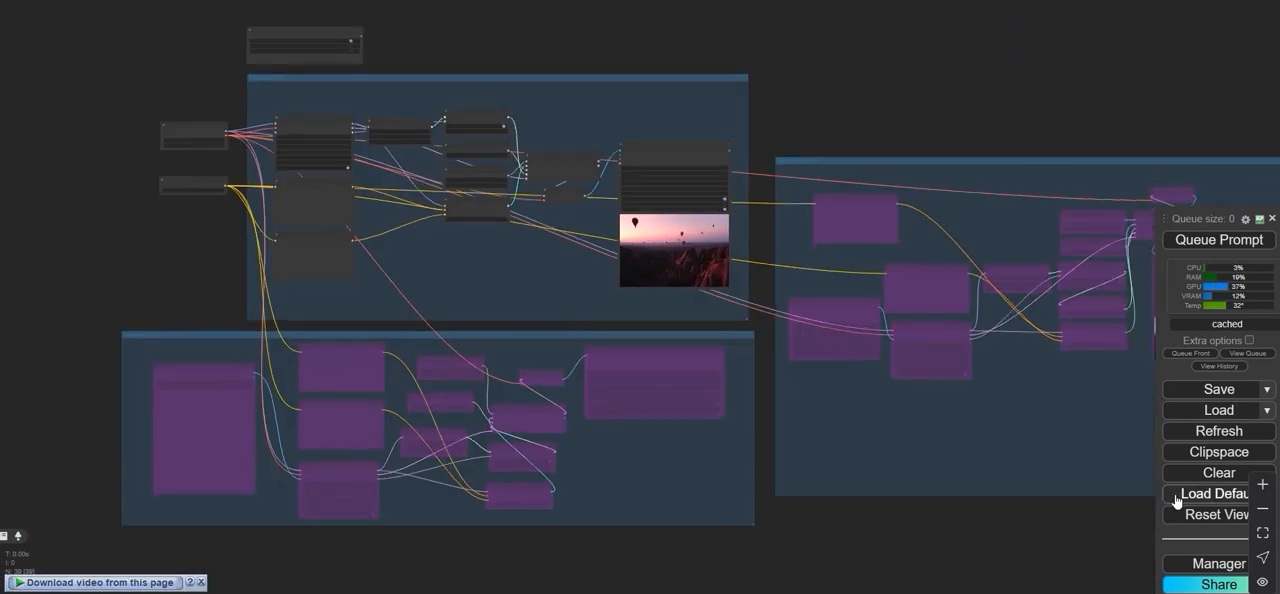
- Search the custom node list in ComfyUI Manager for LTX Video, and close the manager
left_click(1211, 575)
left_click(579, 195)
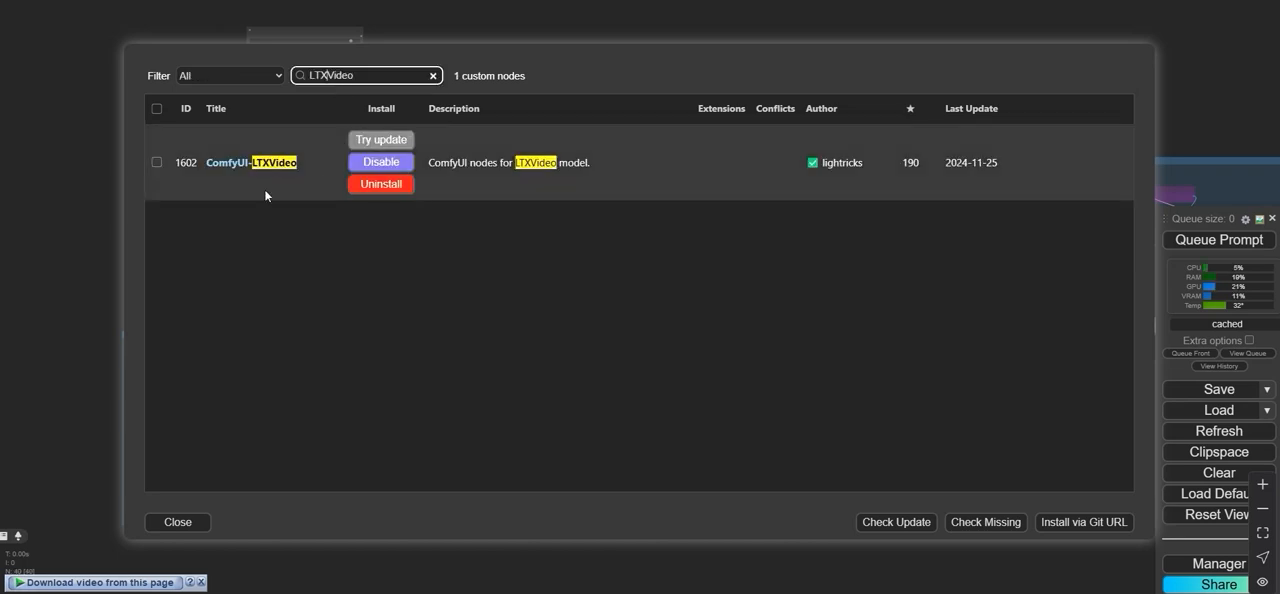
key("Left")
key("Left")
key("Left")
key("Left")
key("Left")
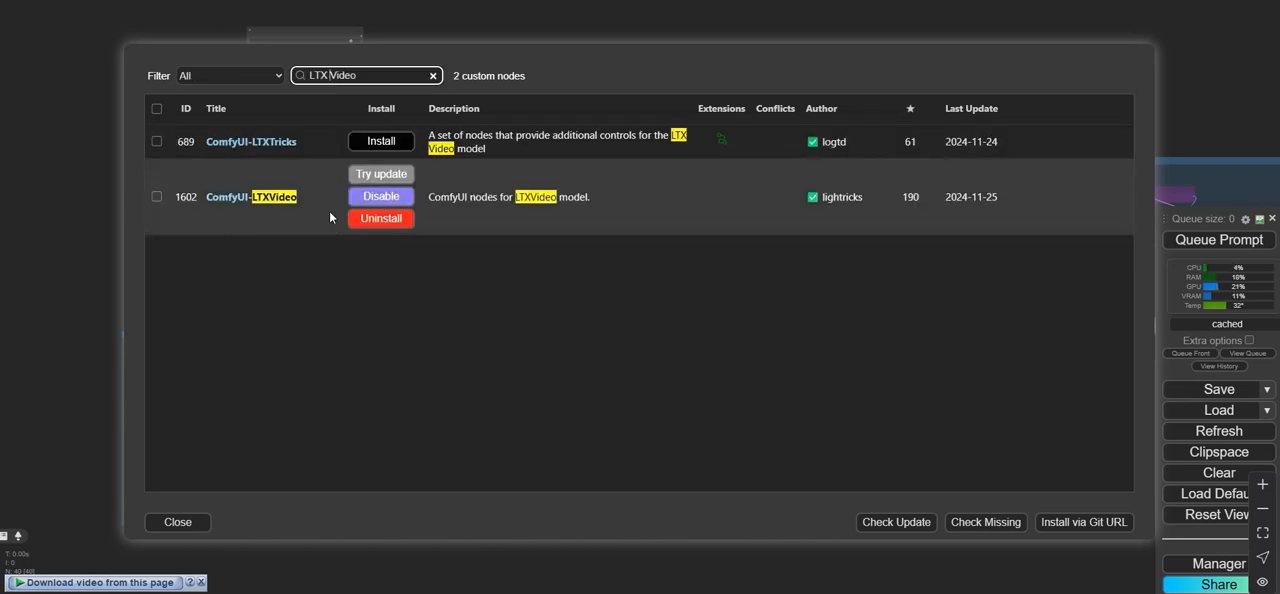
left_click(202, 524)
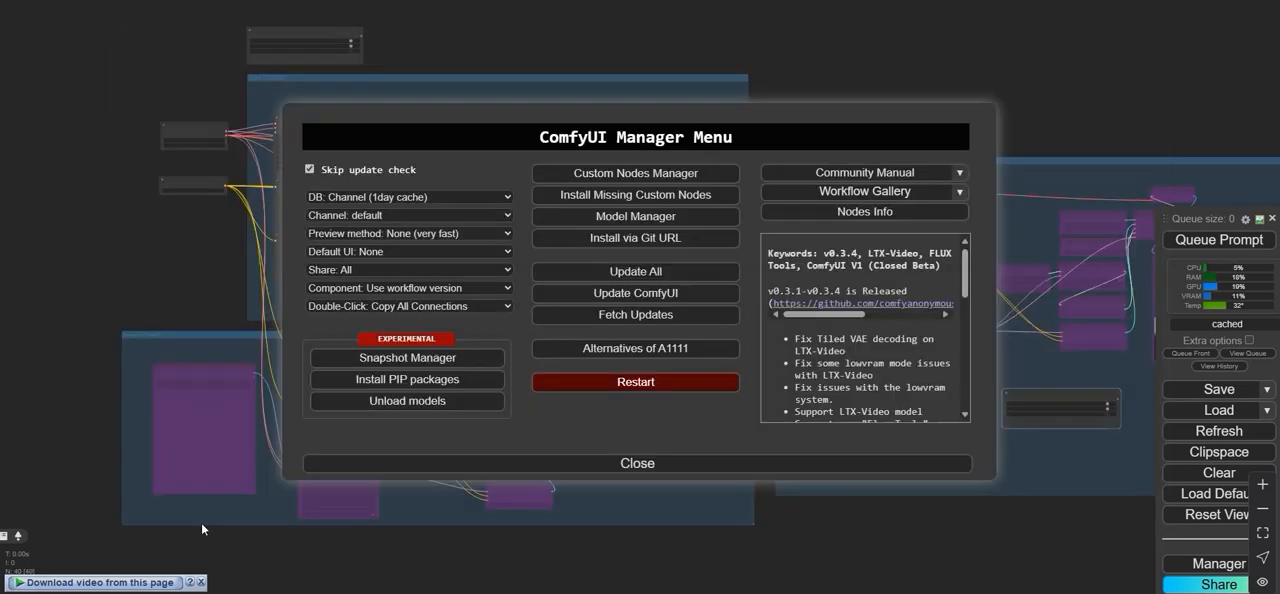
left_click(603, 462)
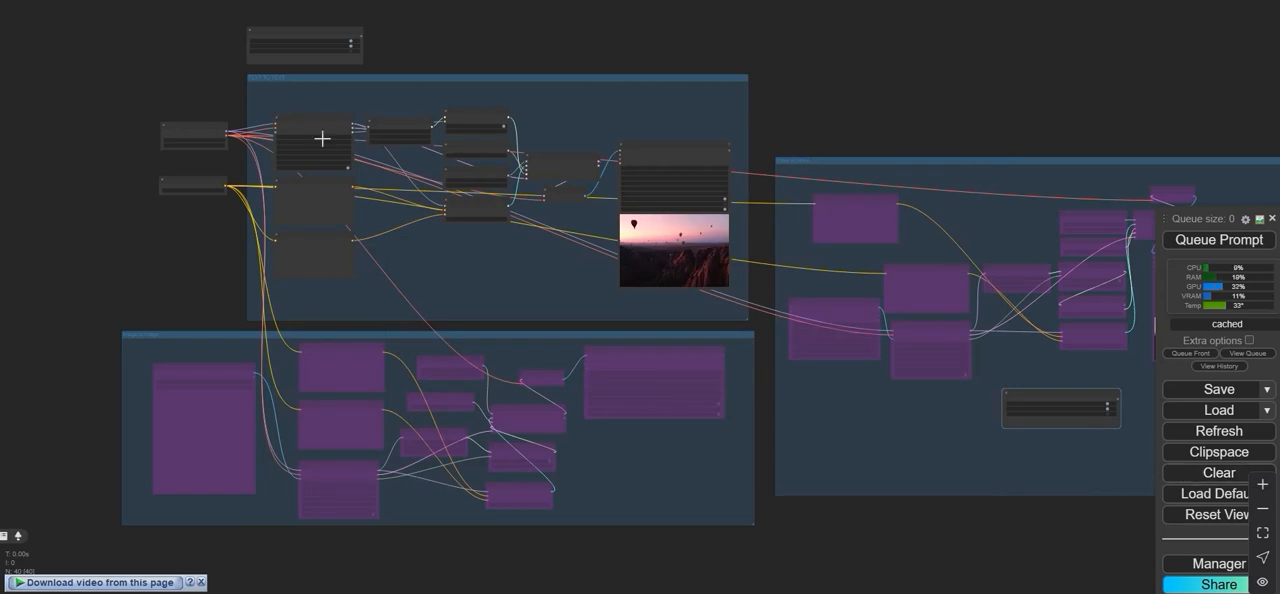
- Examine the layout of the workflow's node groups, from the text group and its video preview to the image and video groups
scroll(306, 183, "up", 1)
scroll(190, 207, "down", 2)
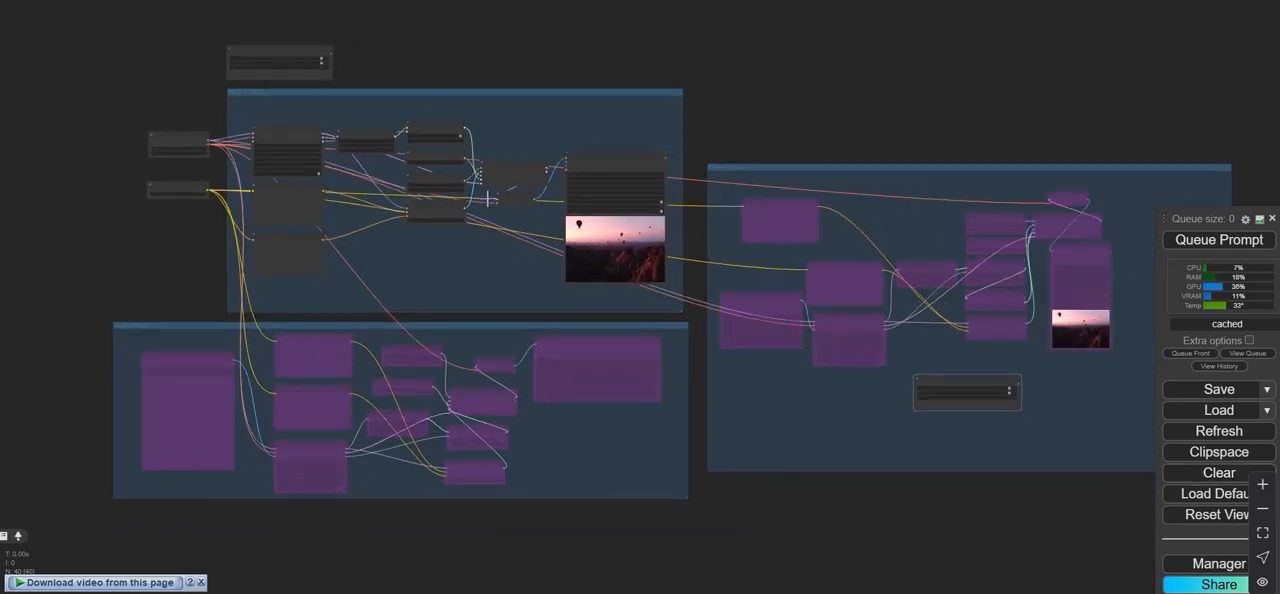
mouse_move(578, 233)
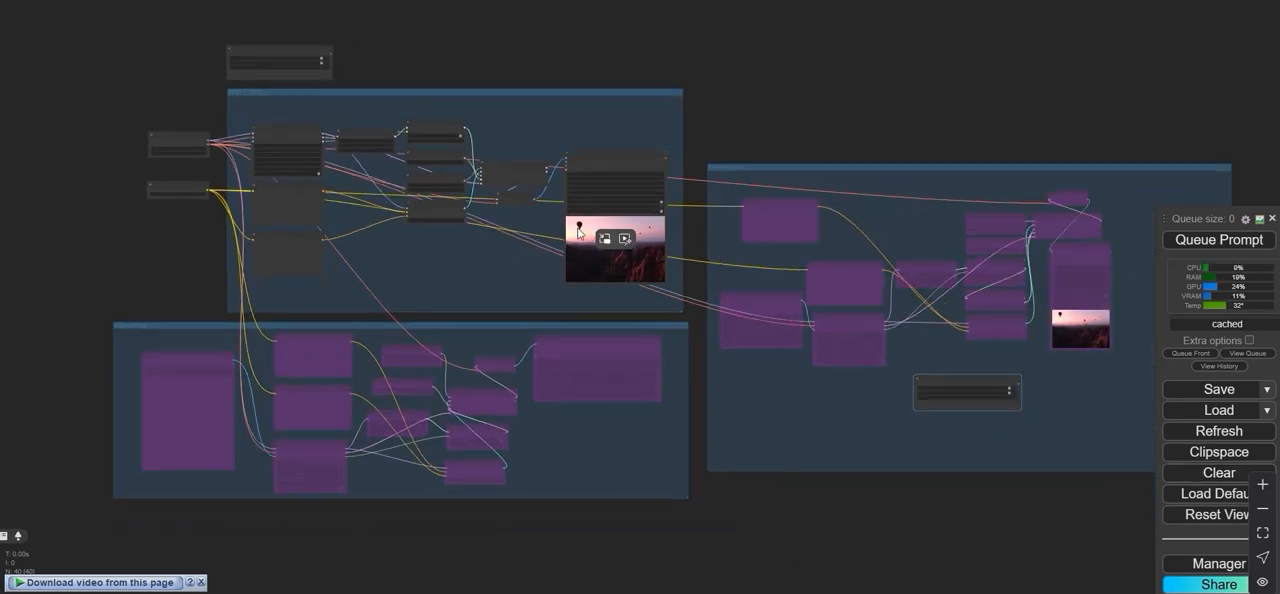
scroll(578, 233, "up", 5)
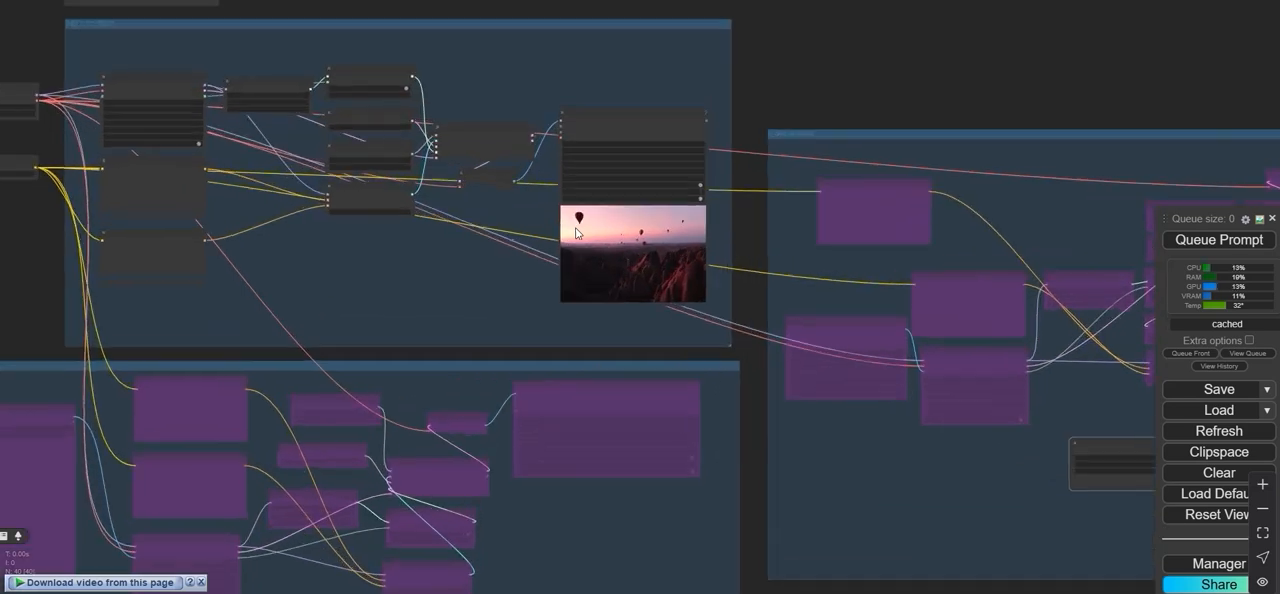
scroll(433, 350, "down", 4)
left_click_drag(566, 108, 869, 199)
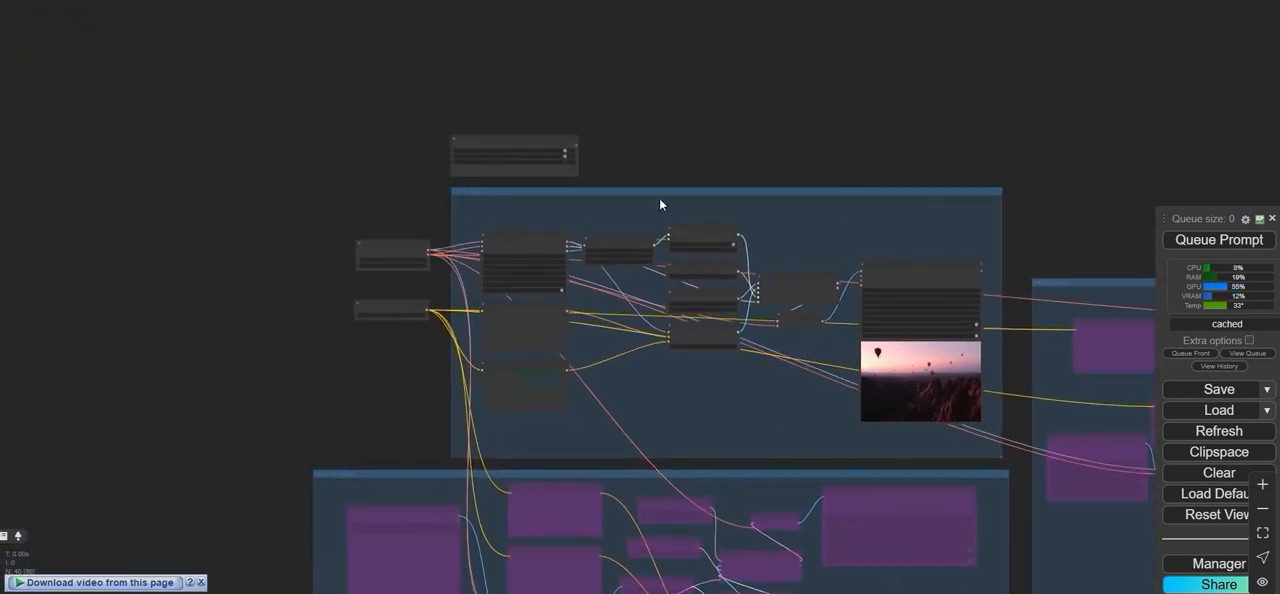
scroll(555, 231, "up", 5)
scroll(459, 184, "up", 2)
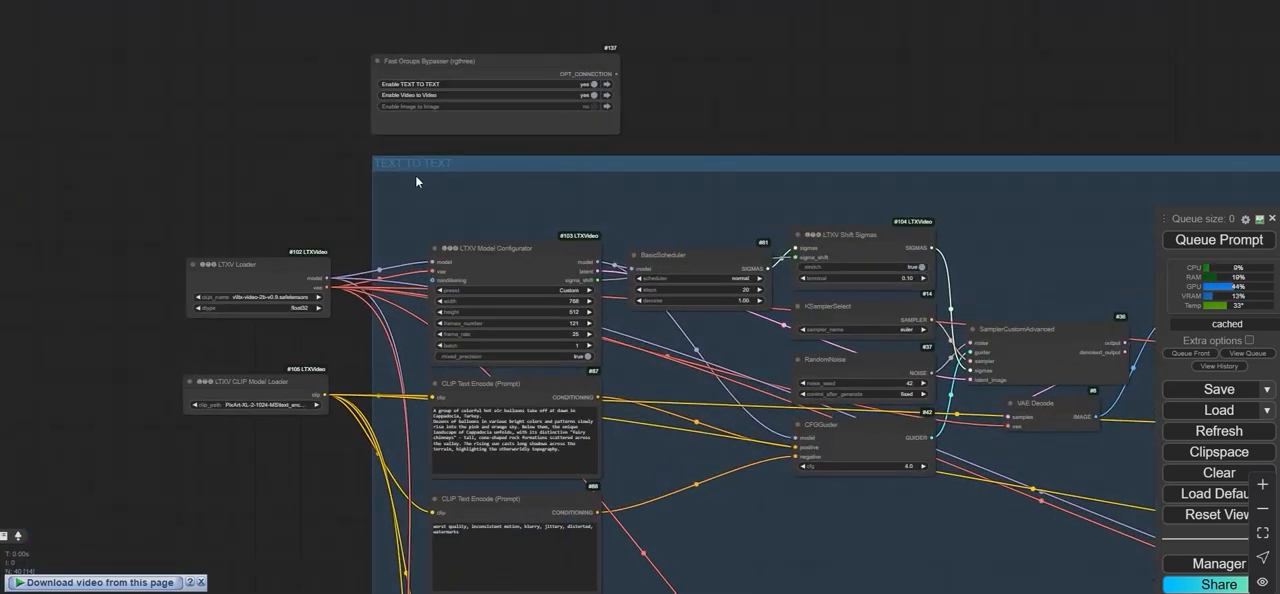
scroll(422, 175, "down", 7)
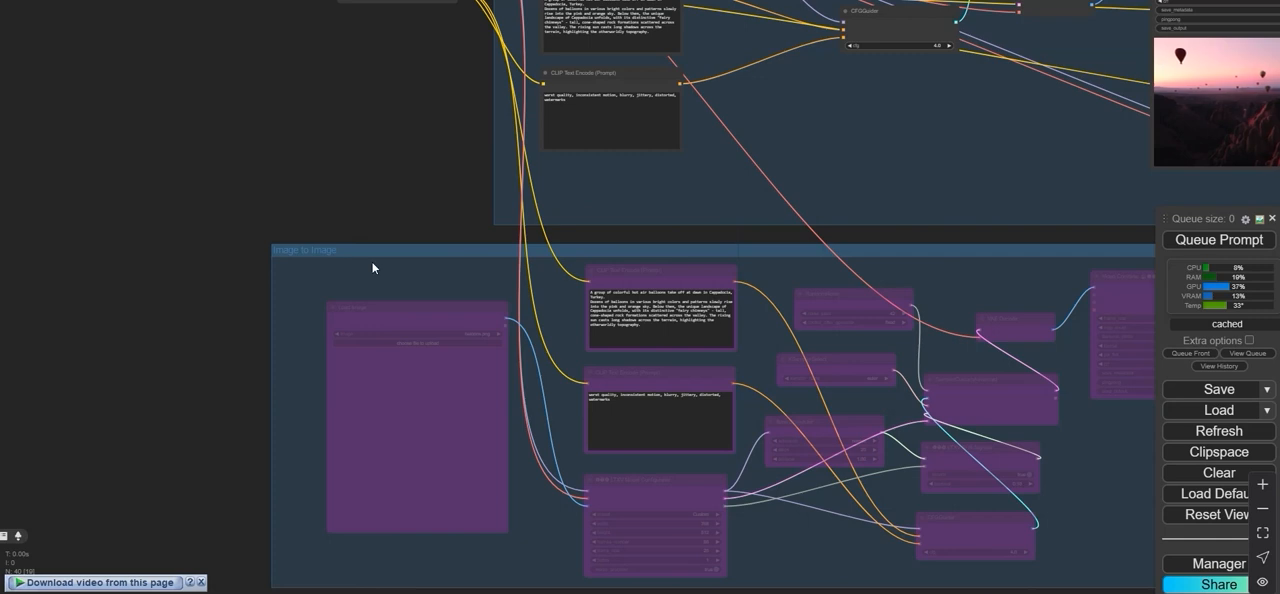
scroll(374, 268, "down", 3)
left_click_drag(374, 204, 128, 308)
scroll(592, 268, "down", 3)
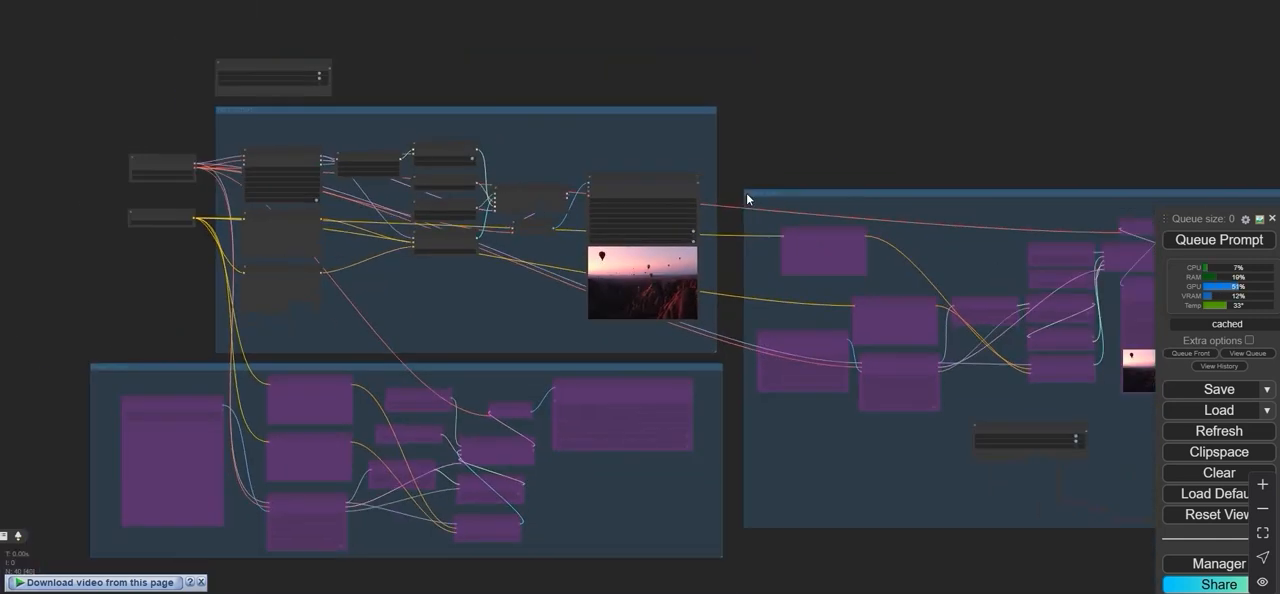
- In the Fast Groups Bypasser node, disable the TEXT TO TEXT and Video to Video groups and enable Image to Image
scroll(363, 86, "up", 2)
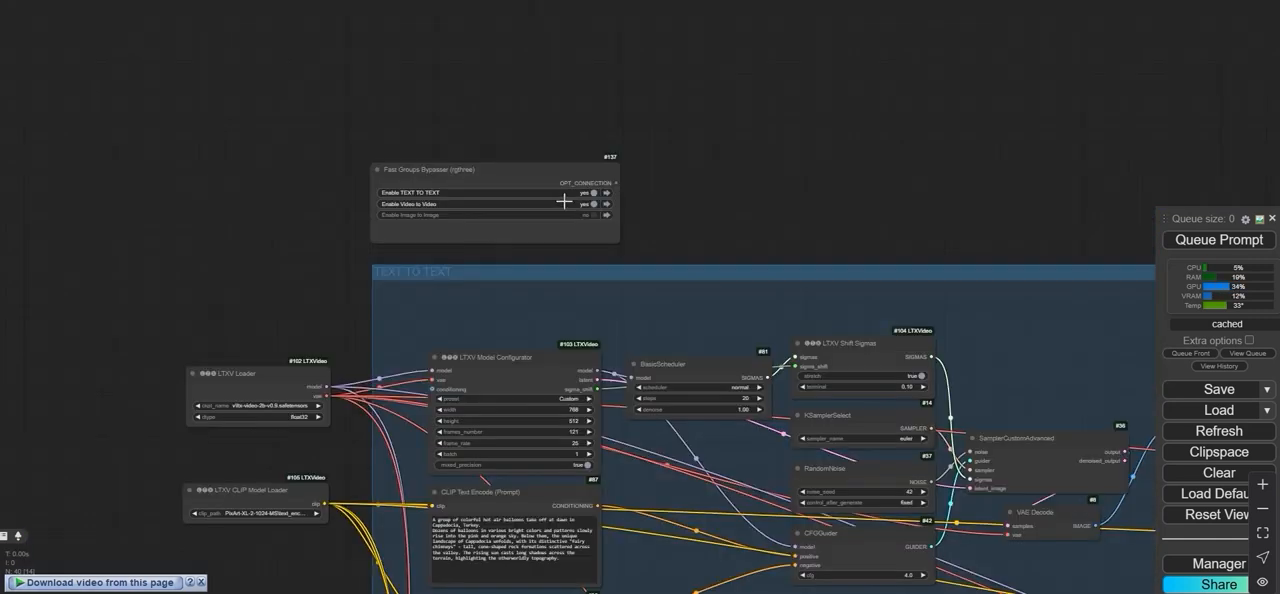
left_click(592, 192)
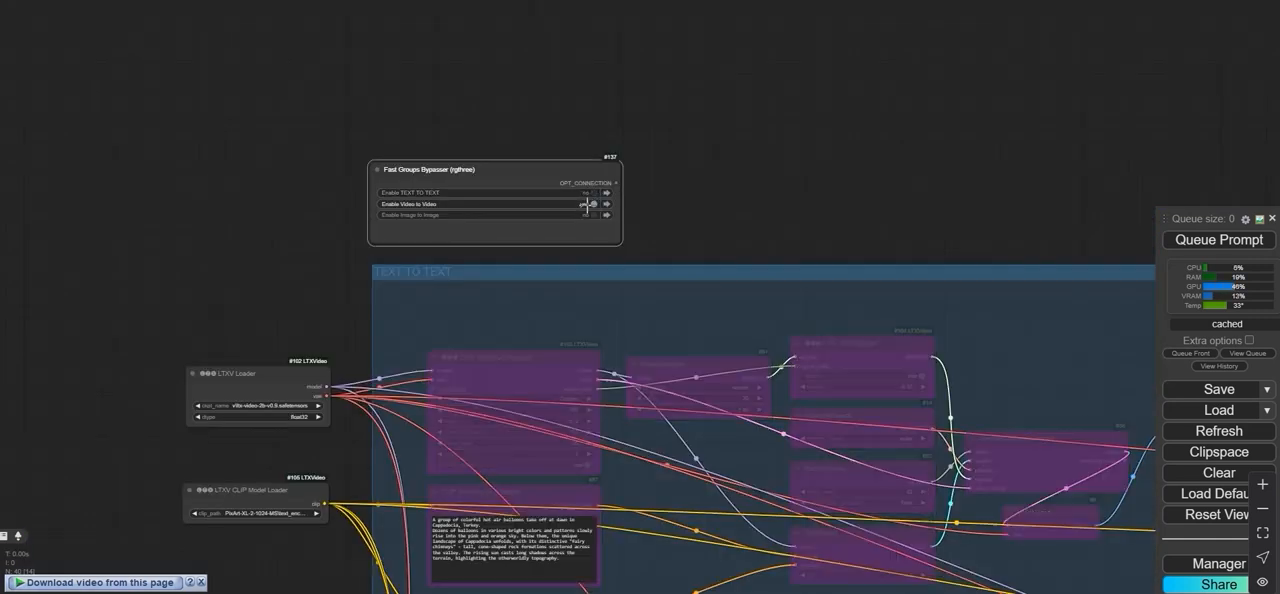
scroll(697, 214, "down", 4)
scroll(763, 220, "down", 1)
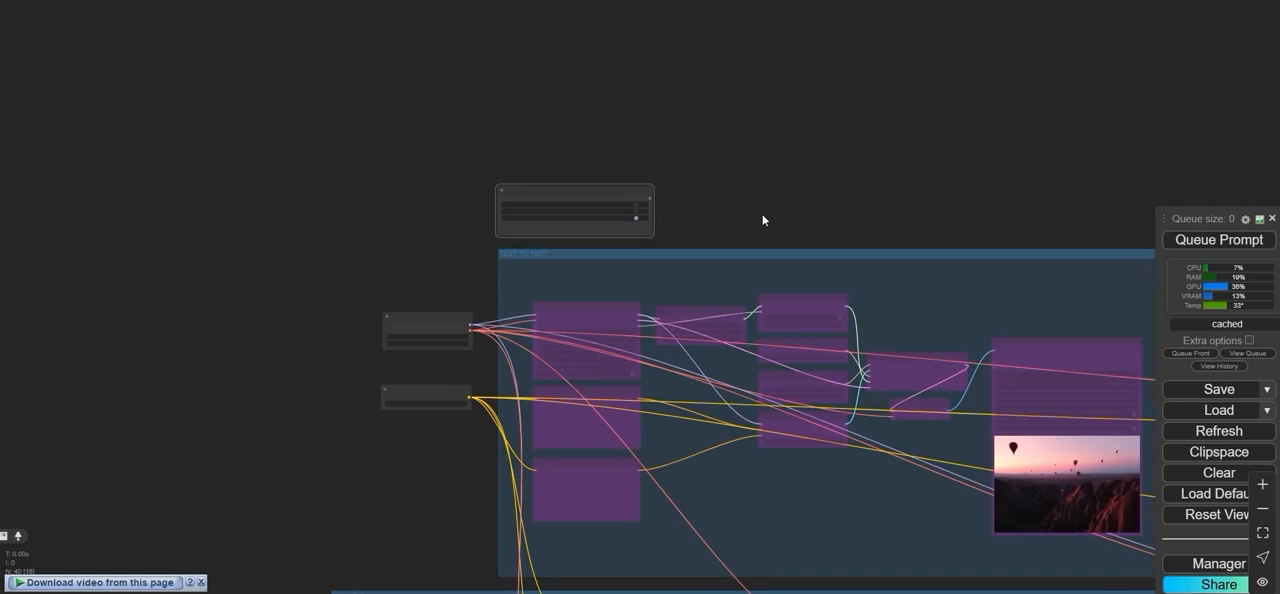
left_click_drag(763, 220, 584, 160)
scroll(459, 173, "up", 5)
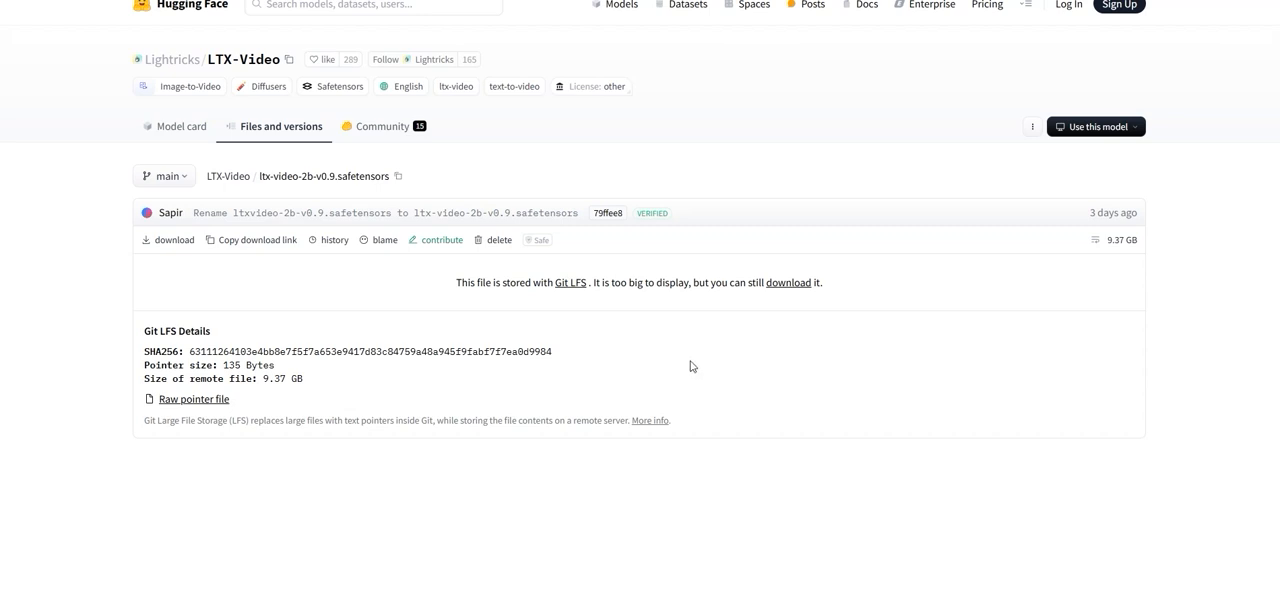
- Start downloading ltx-video-2b-v0.9 from Hugging Face, browse to ComfyUI's models/checkpoints/v folder as the save location, and cancel the save
right_click(783, 286)
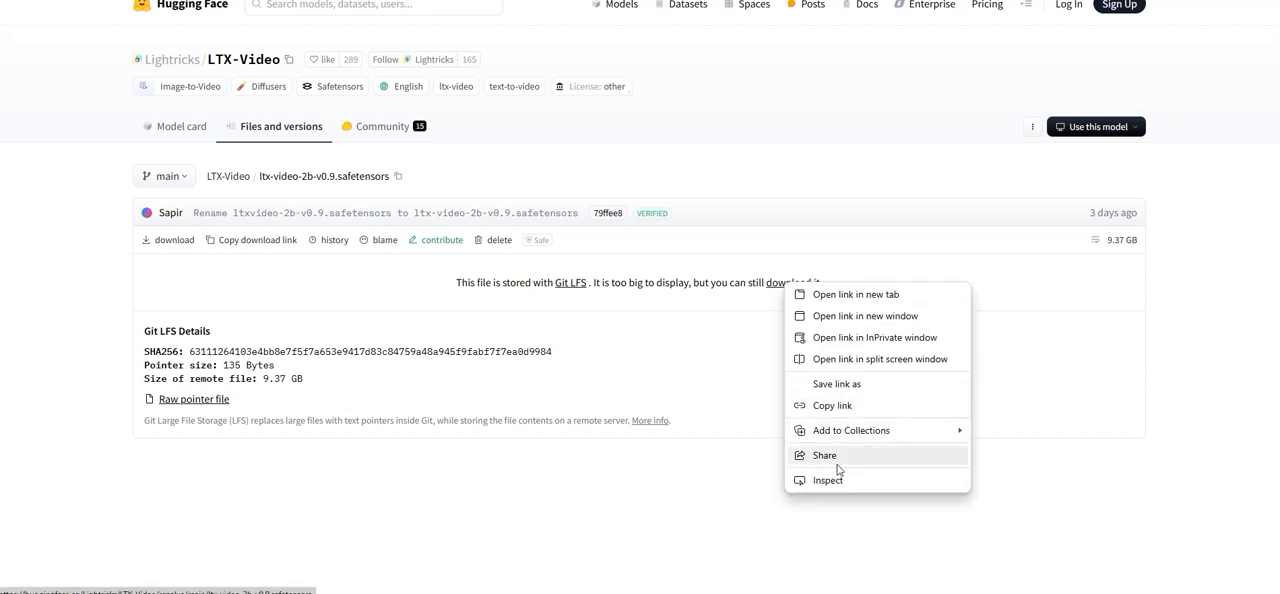
left_click(819, 411)
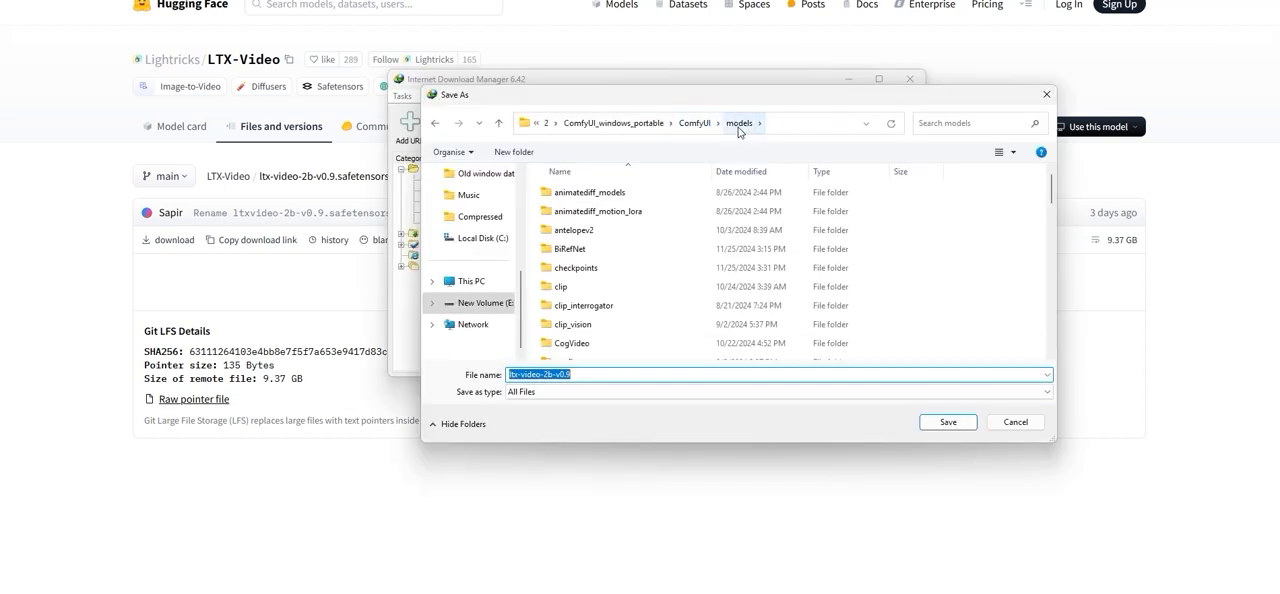
left_click(577, 272)
double_click(577, 272)
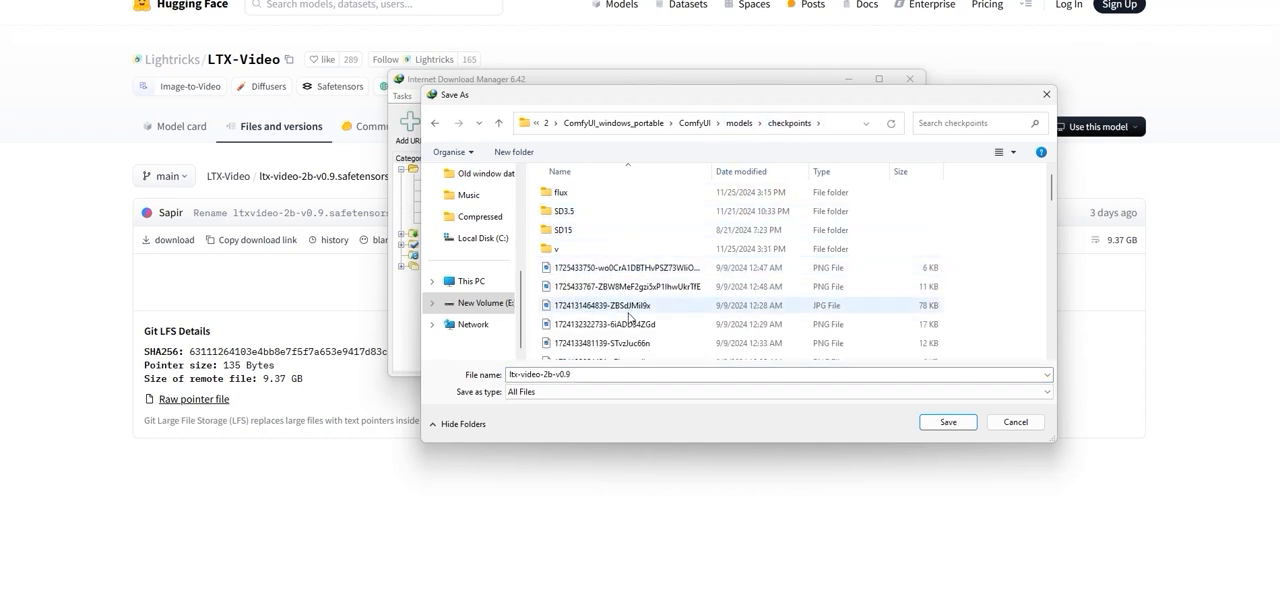
double_click(566, 249)
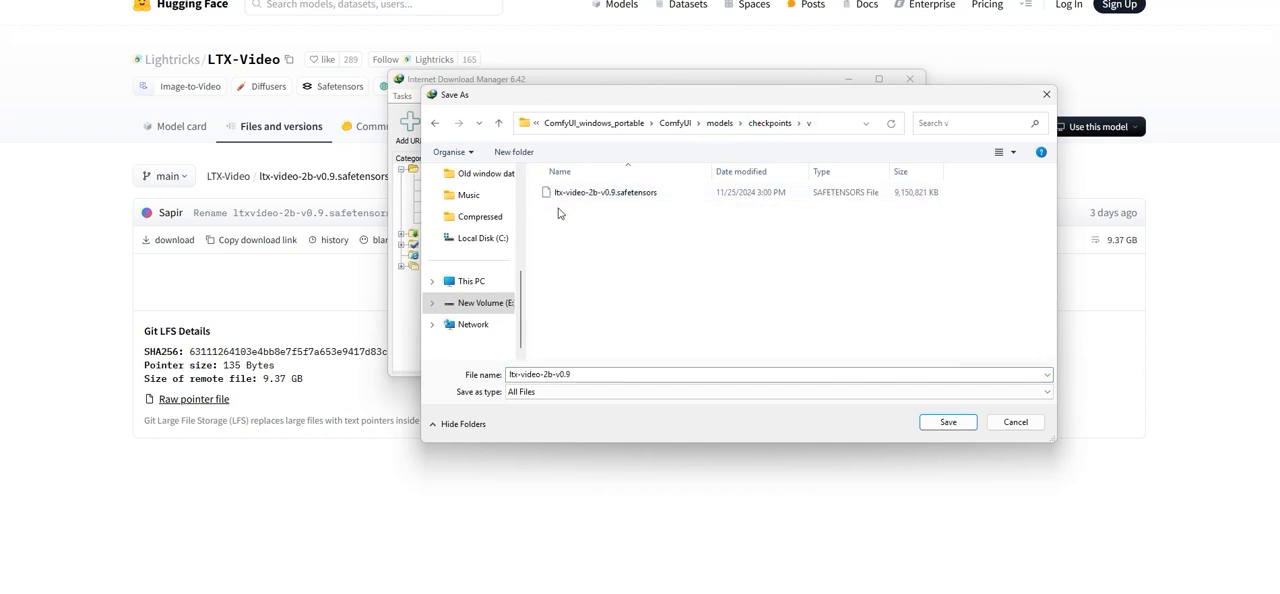
left_click(1012, 422)
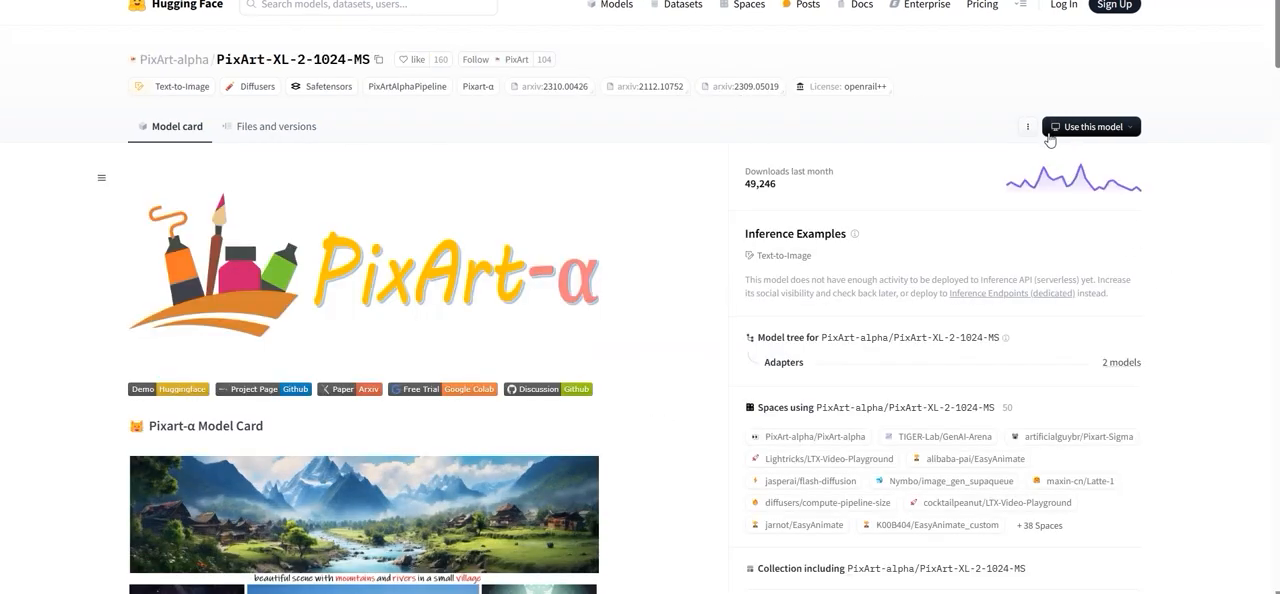
- Open the clone instructions for the PixArt-XL-2-1024-MS repository and copy its HTTPS git clone command
left_click(1027, 126)
left_click(1050, 155)
left_click_drag(429, 218, 838, 224)
left_click(838, 220)
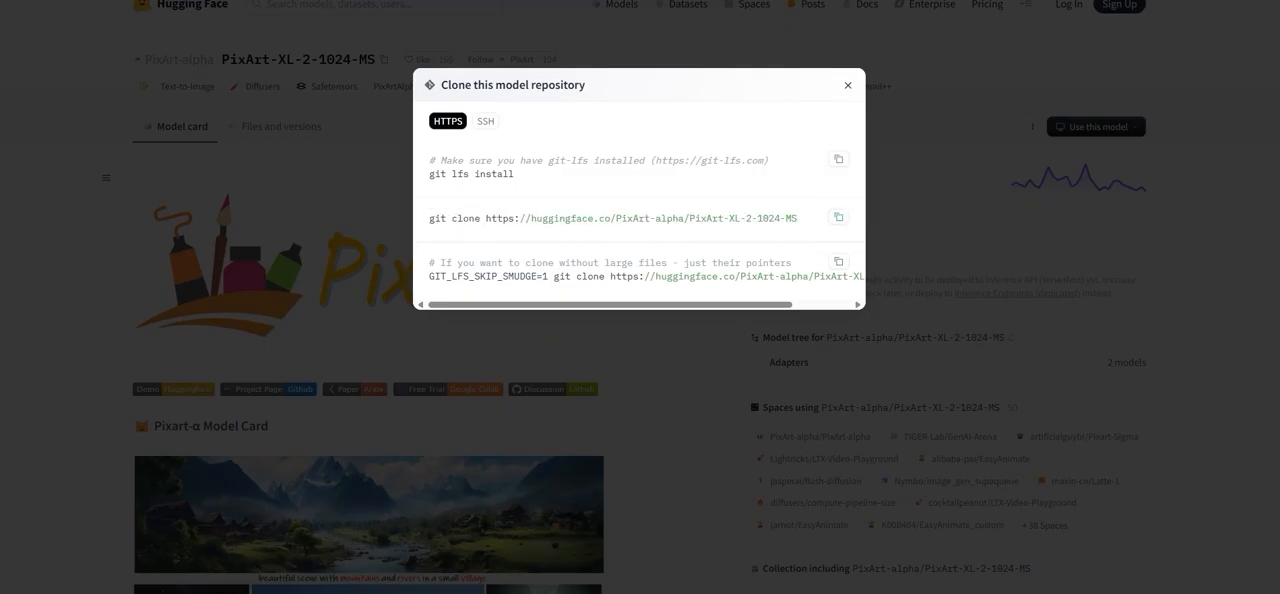
- Open ComfyUI's models/text_encoders folder on New Volume (E:) in File Explorer and fit the window over the browser
left_click(662, 590)
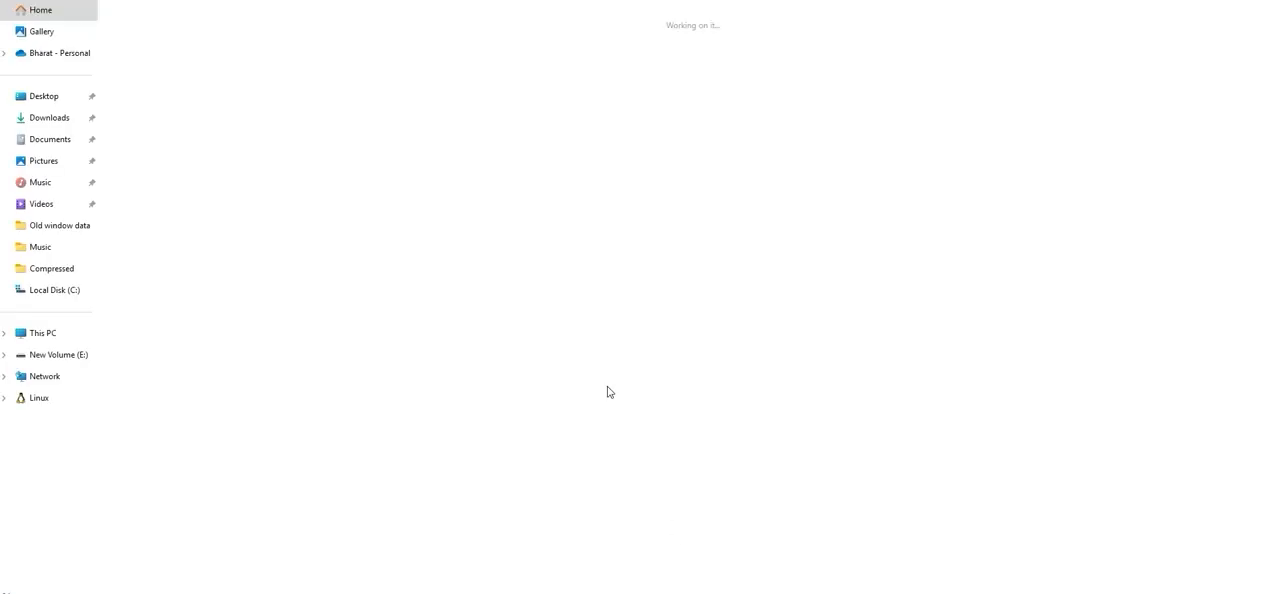
left_click(86, 351)
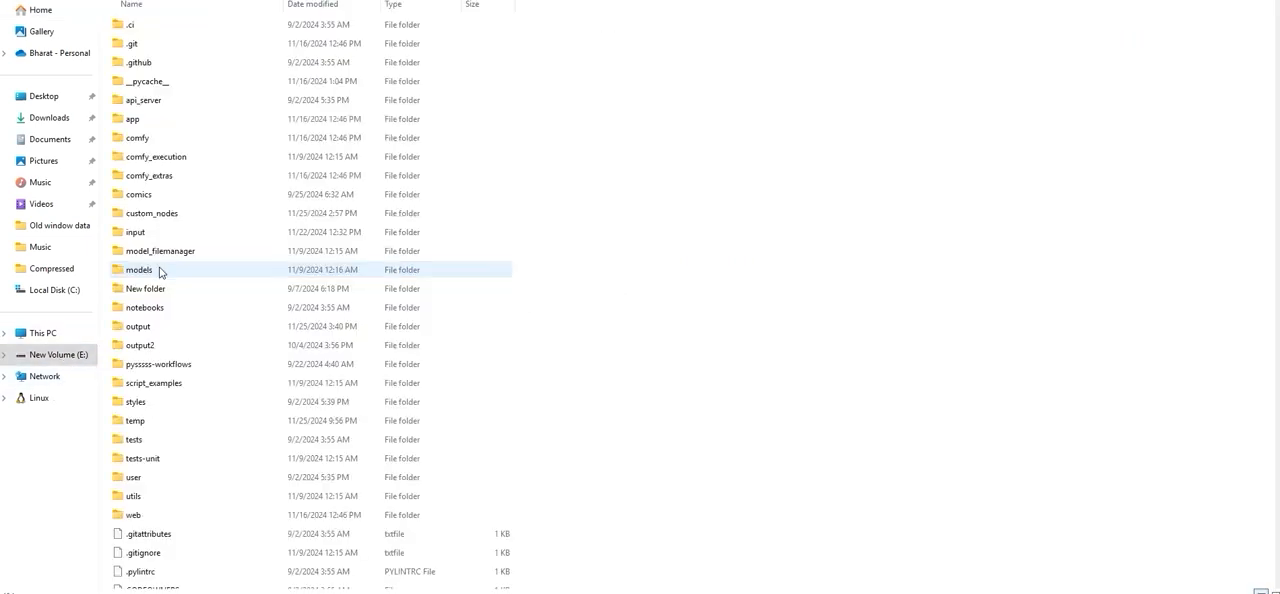
double_click(163, 272)
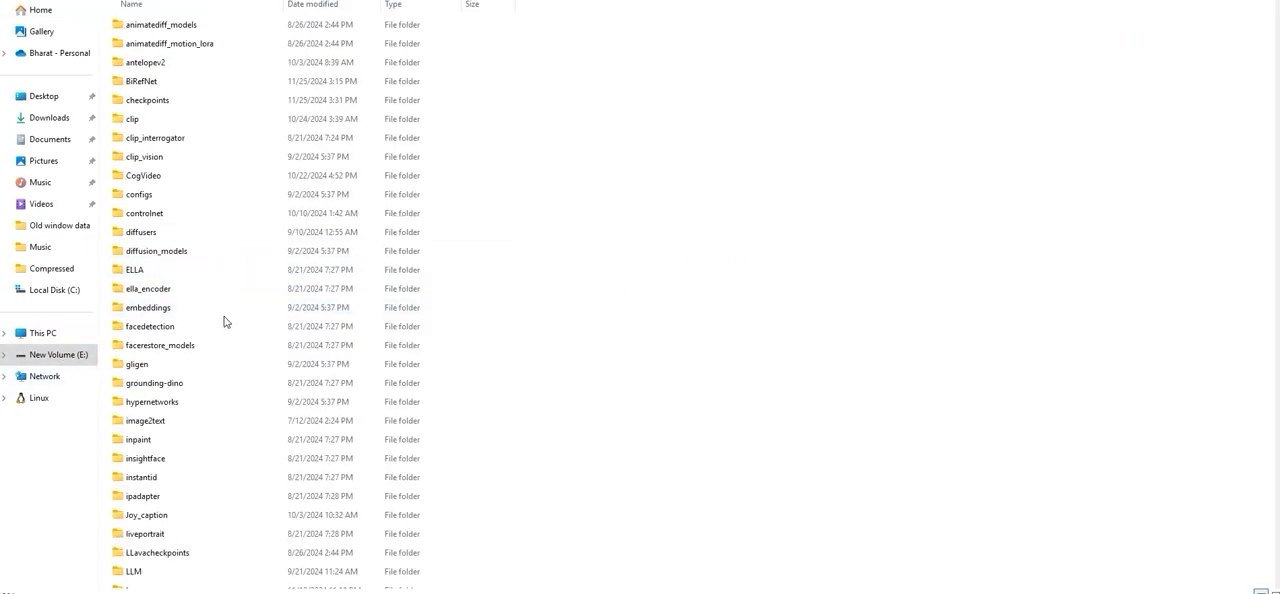
scroll(228, 331, "down", 2)
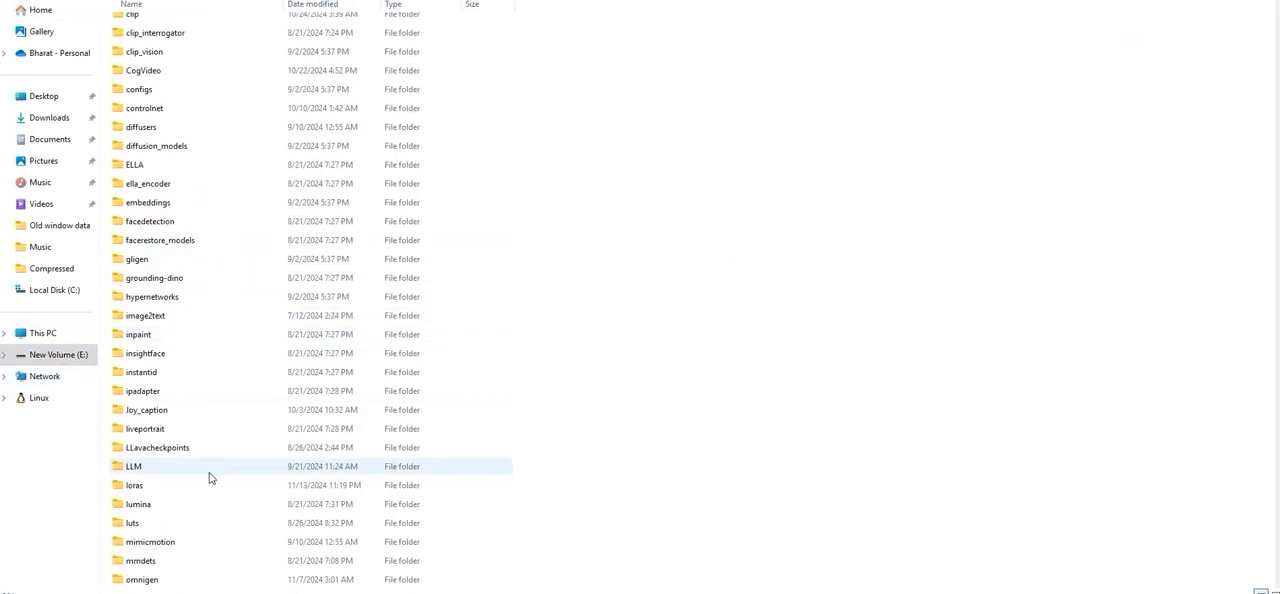
scroll(210, 477, "down", 5)
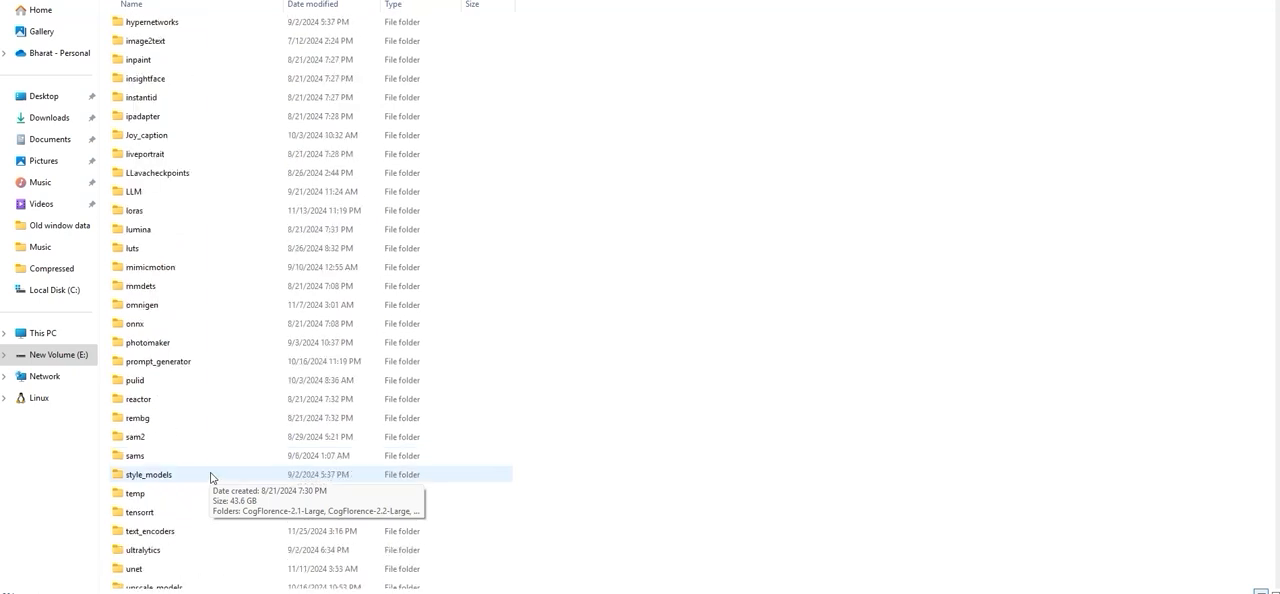
scroll(211, 476, "down", 2)
left_click(150, 432)
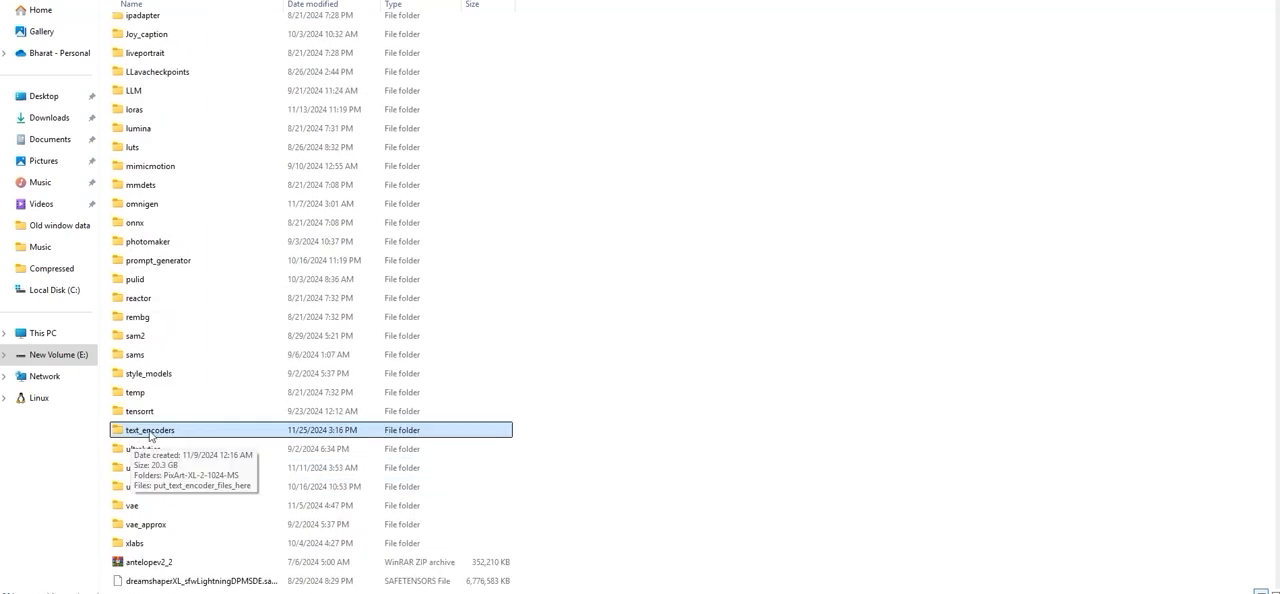
double_click(150, 432)
left_click_drag(680, 0, 517, 72)
left_click_drag(863, 152, 1034, 152)
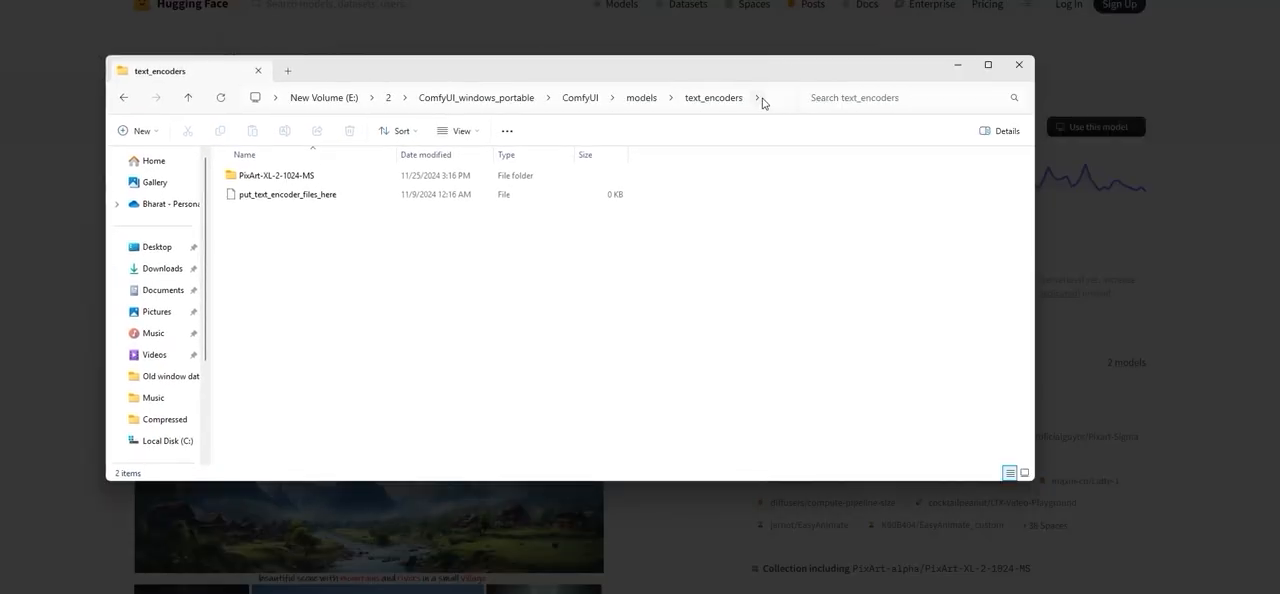
- Open a command prompt in the text_encoders folder with cmd and paste the copied git clone command
left_click(766, 100)
right_click(515, 340)
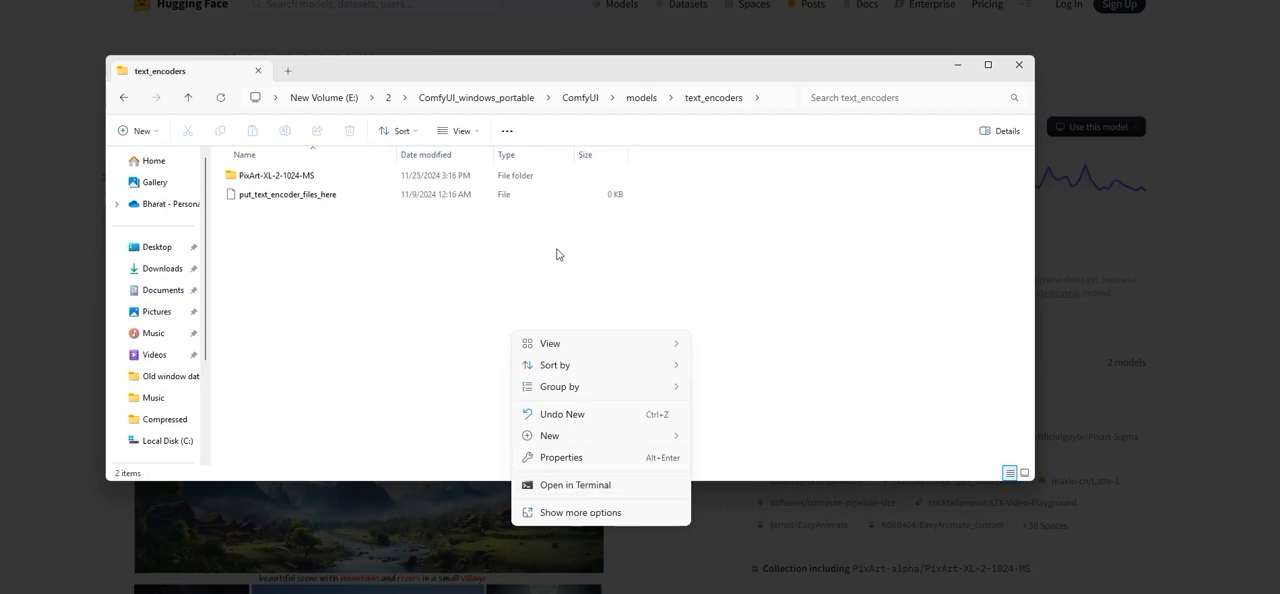
left_click(774, 102)
type("cmd")
key("Return")
right_click(462, 148)
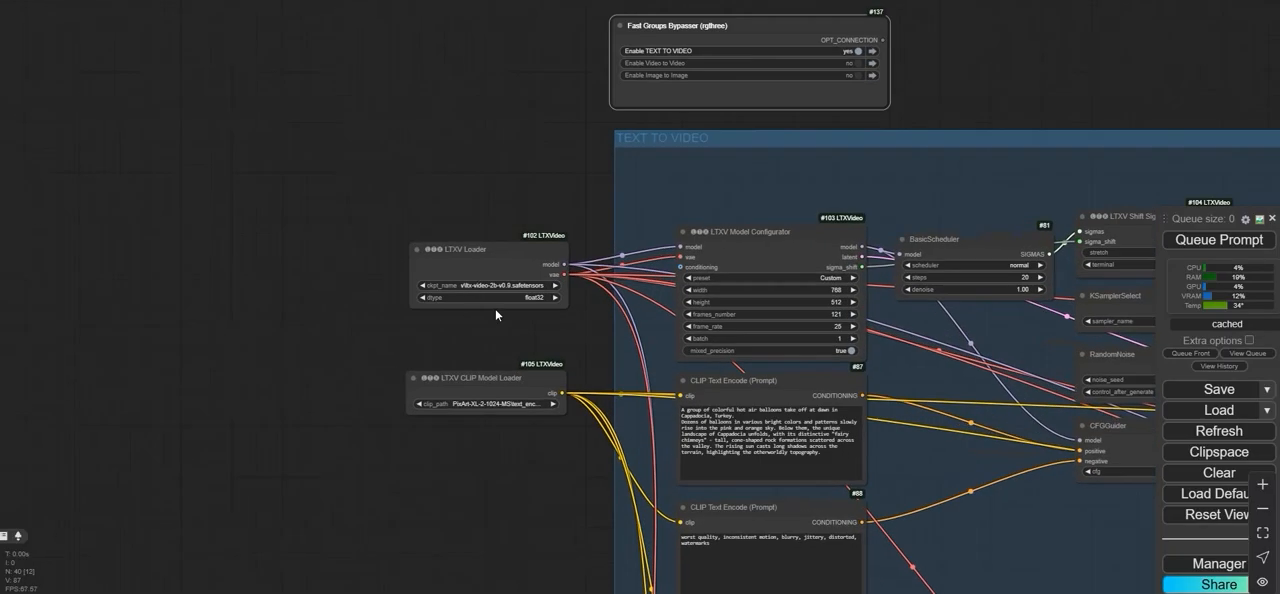
- Select the text encoder file from the PixArt-XL-2-1024-MS folder as clip_path in the LTXV CLIP Model Loader node
scroll(474, 287, "down", 3)
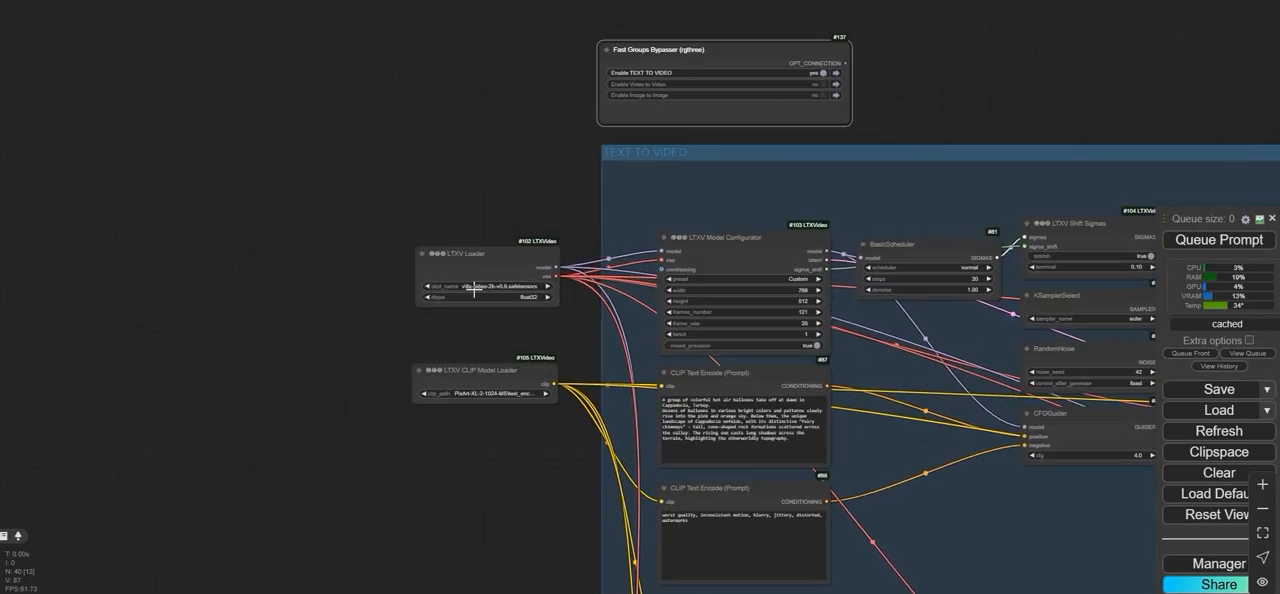
scroll(474, 287, "up", 10)
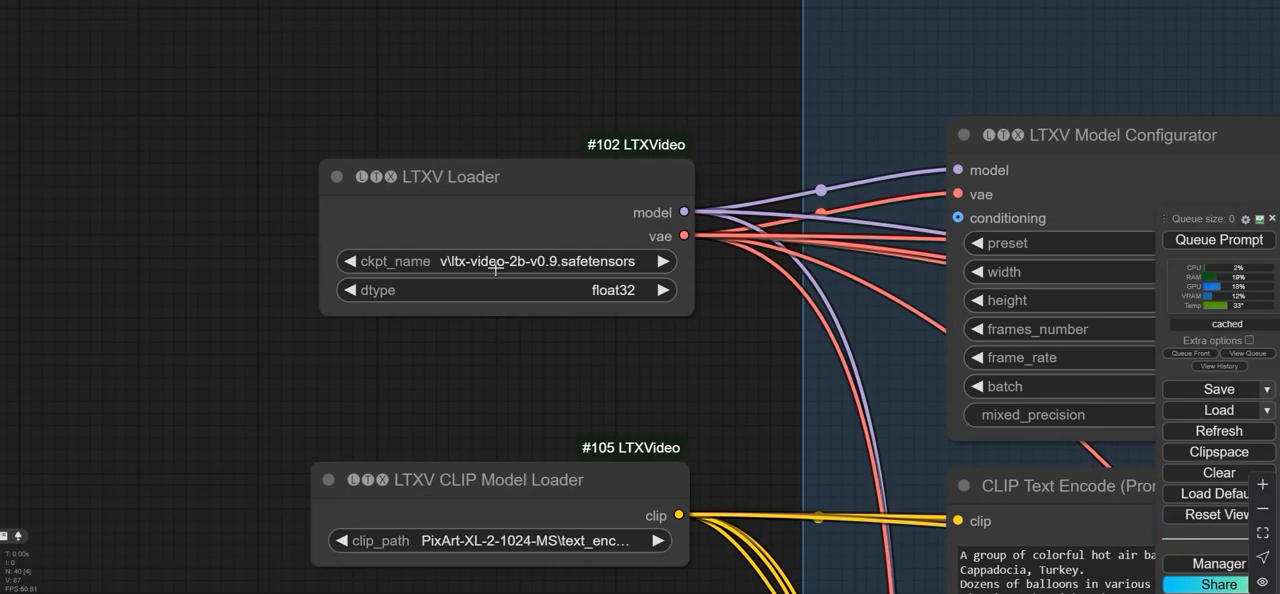
scroll(425, 340, "down", 4)
left_click_drag(430, 342, 366, 141)
scroll(370, 245, "up", 4)
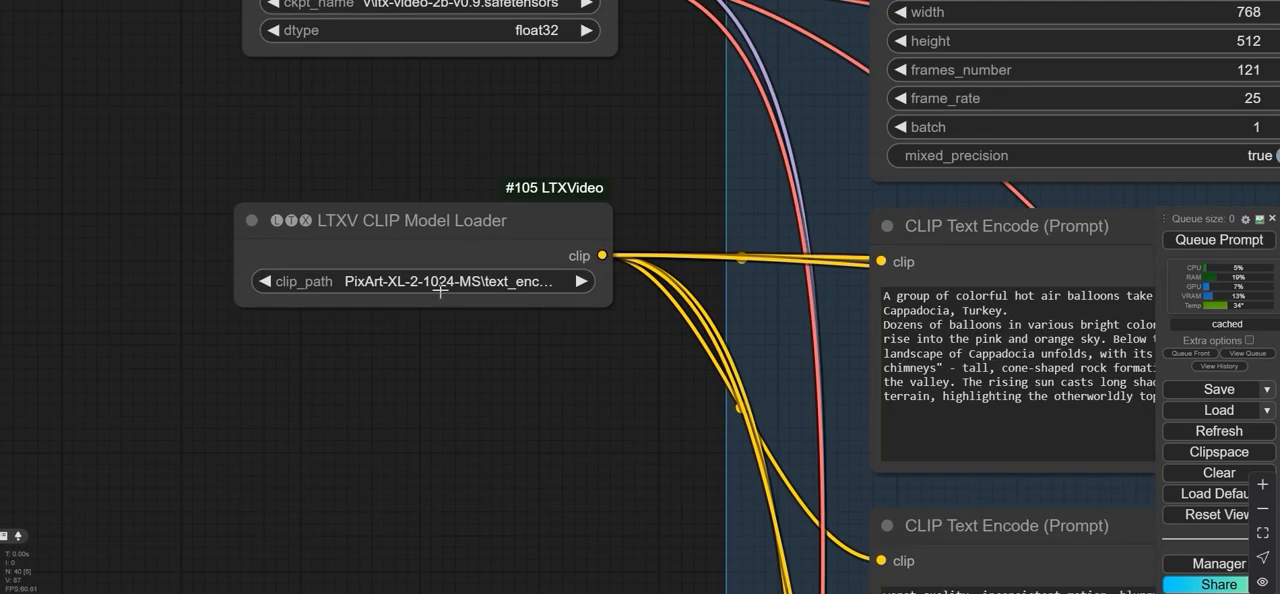
left_click(378, 283)
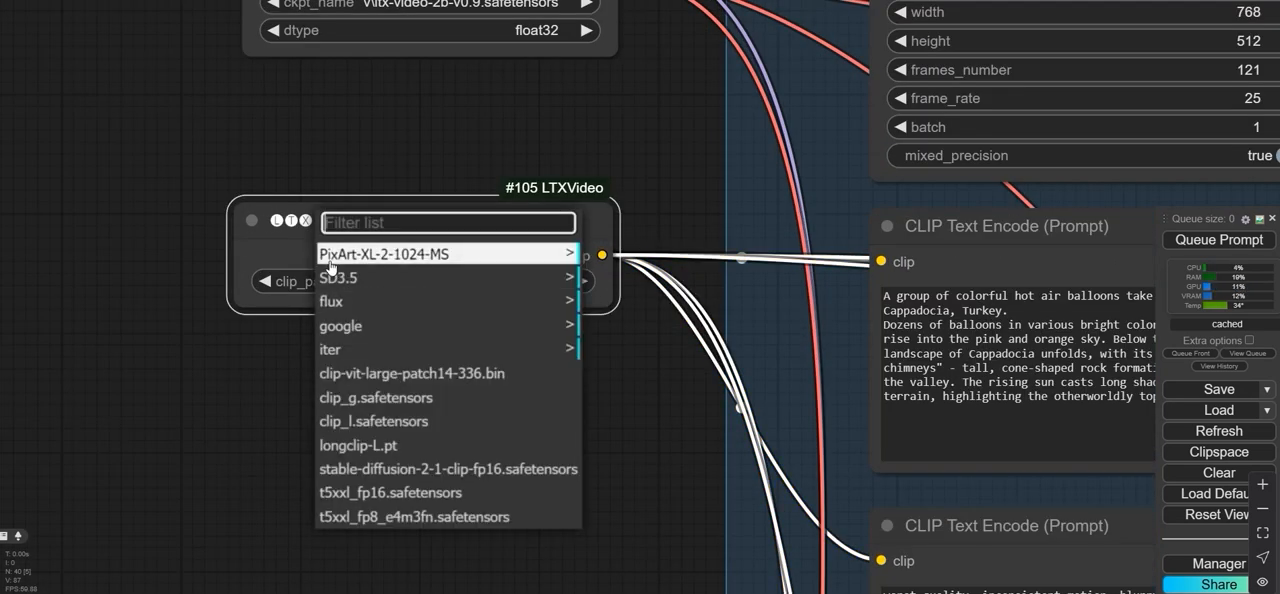
left_click(472, 260)
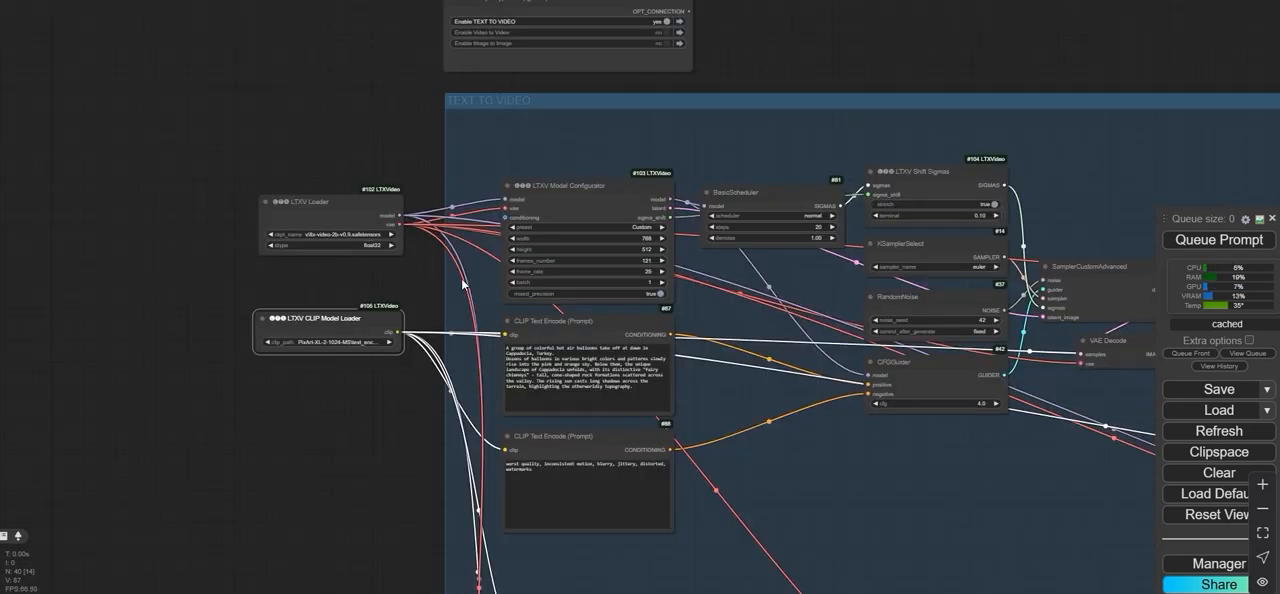
- Switch the LTXV Loader's dtype to bfloat16 and set it back to float32
scroll(383, 260, "up", 9)
left_click_drag(297, 283, 430, 325)
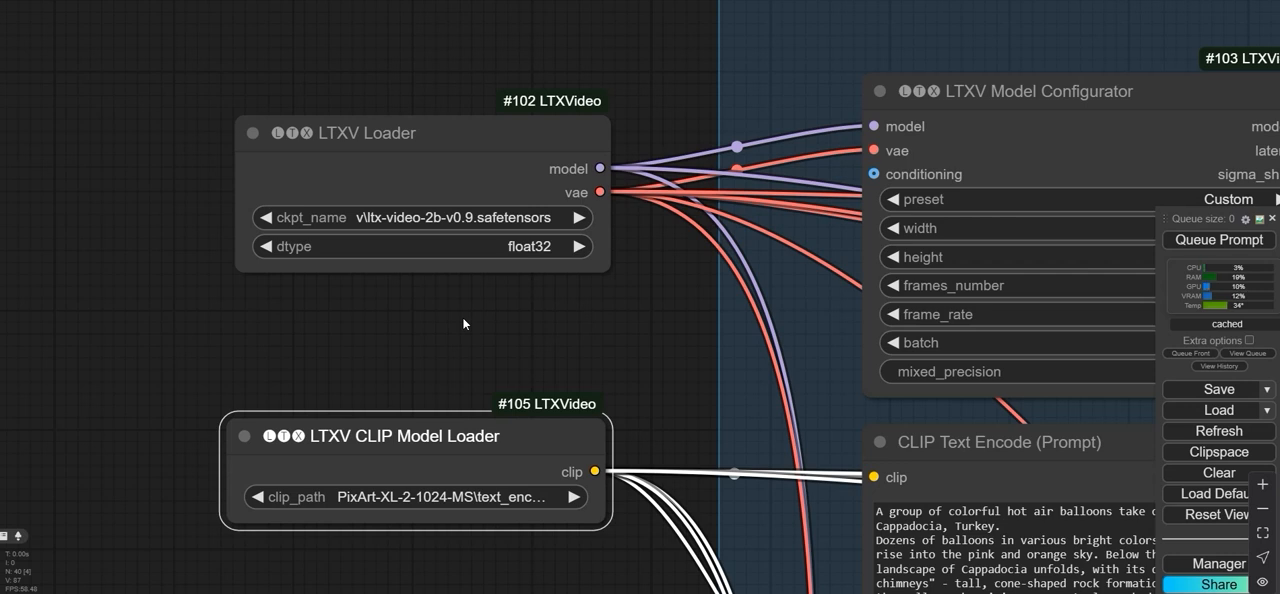
scroll(470, 302, "up", 2)
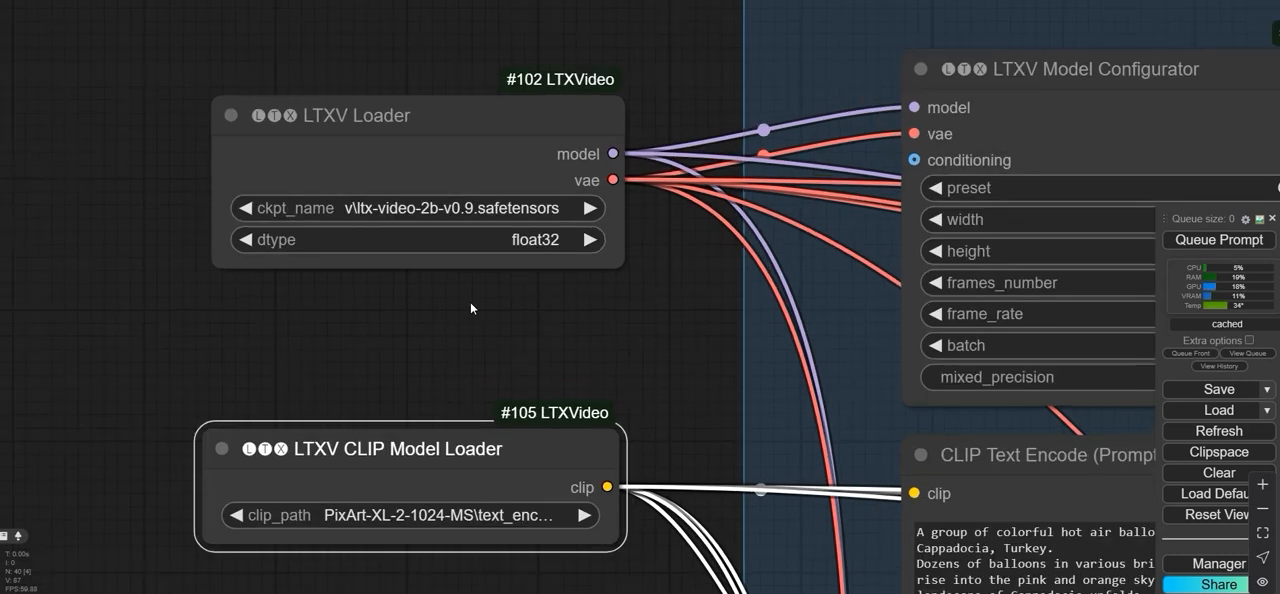
left_click(527, 244)
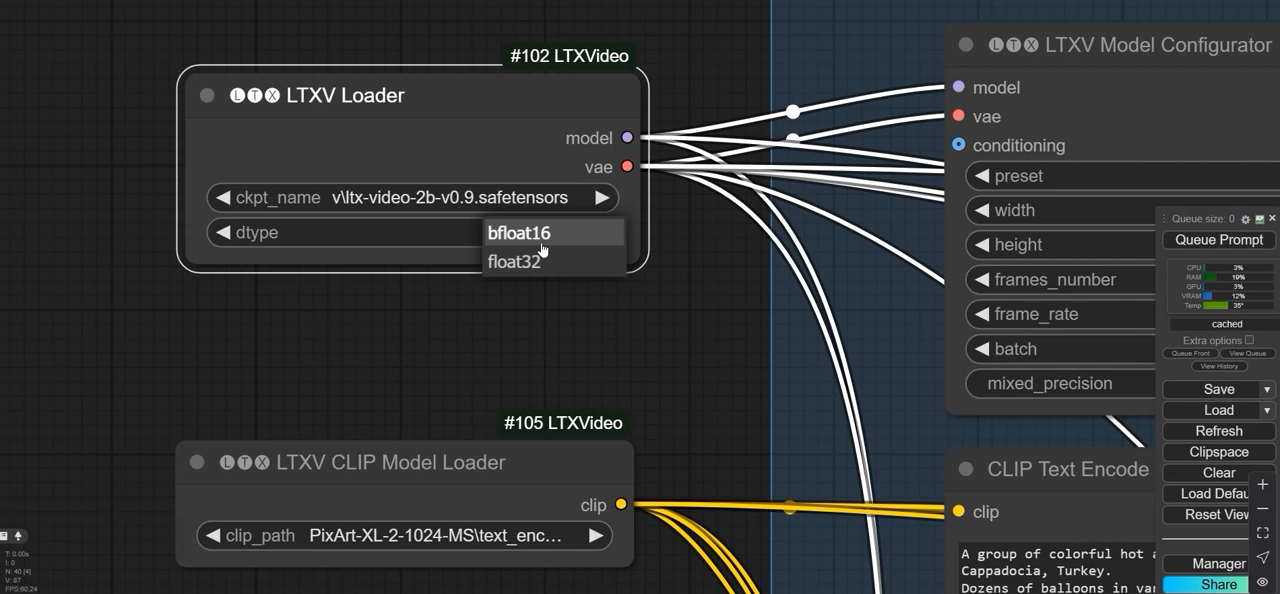
left_click(537, 245)
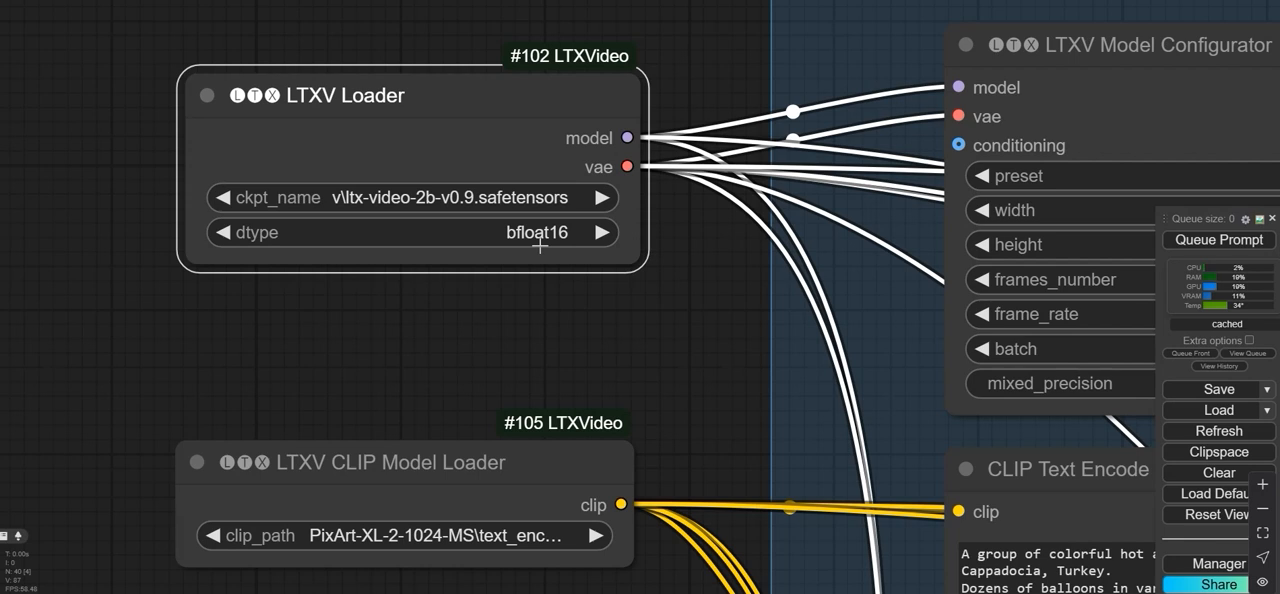
left_click(540, 245)
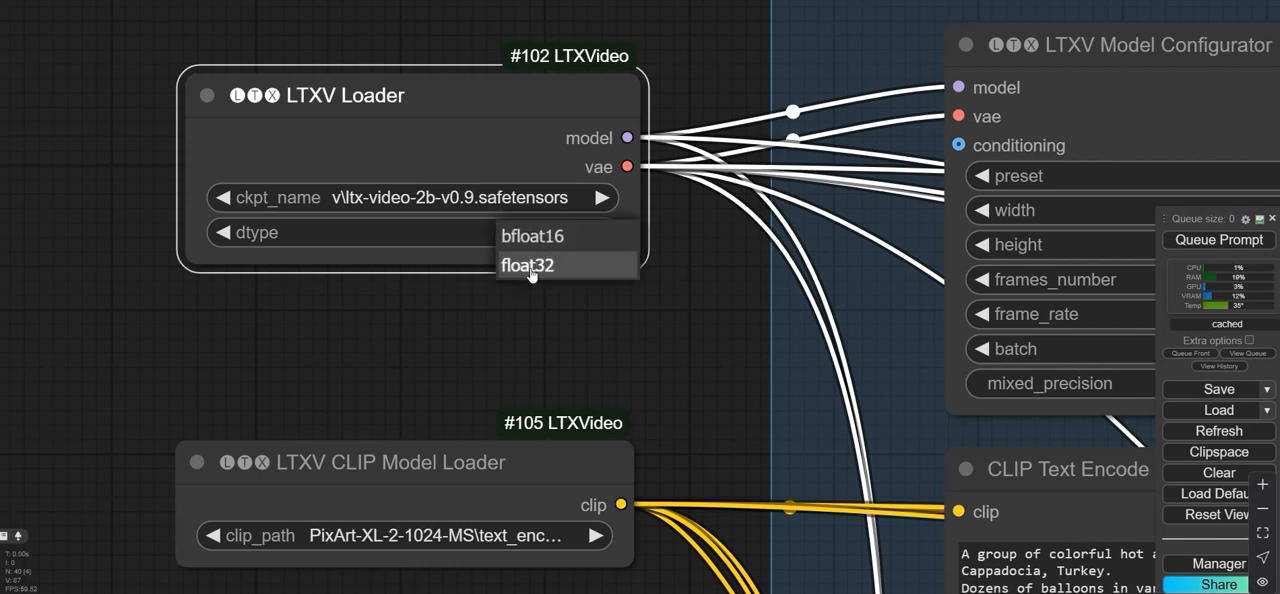
left_click(527, 268)
- Examine the LTXV Model Configurator settings and the hot air balloon prompt in the positive CLIP Text Encode node
scroll(556, 295, "down", 3)
left_click_drag(556, 295, 82, 297)
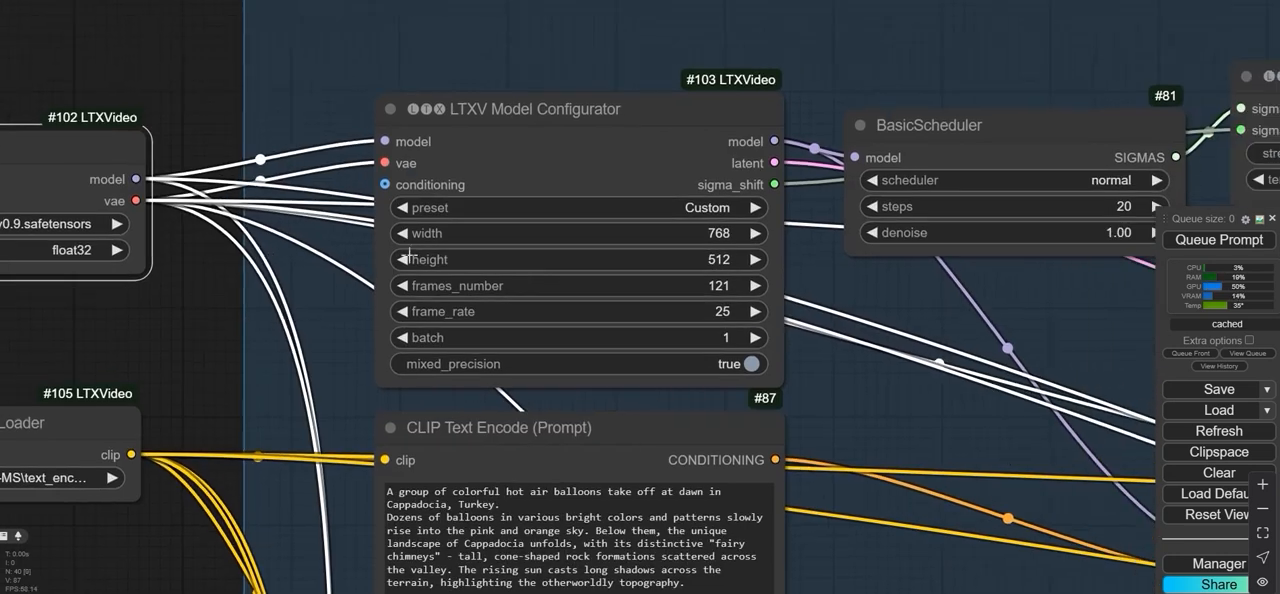
scroll(597, 231, "up", 1)
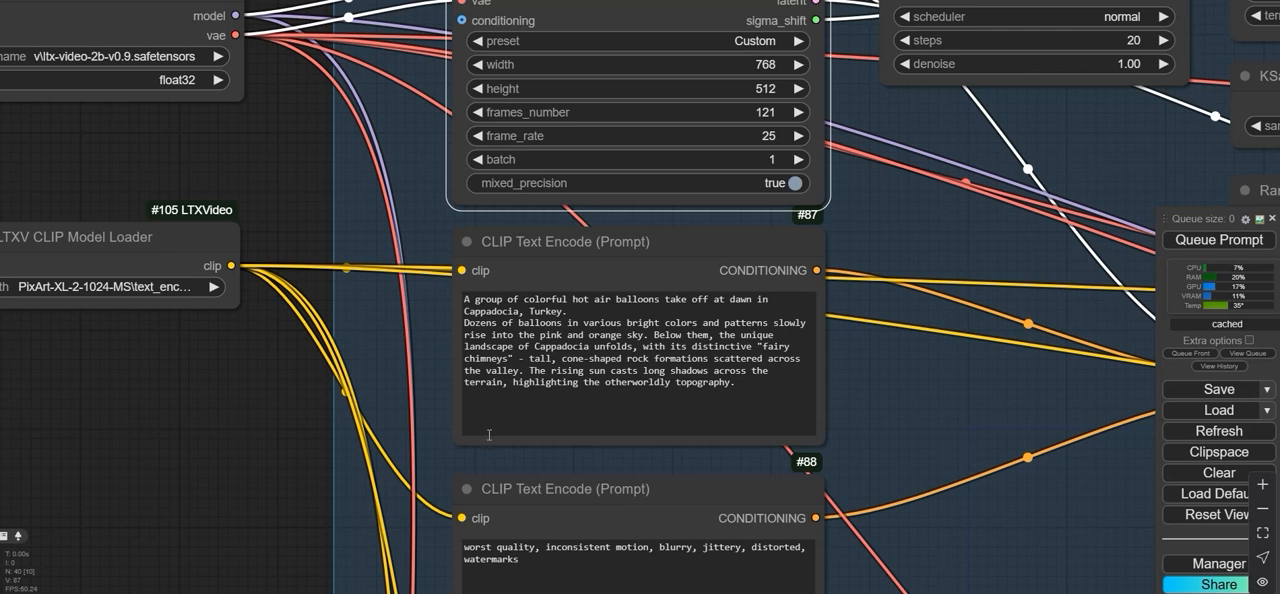
left_click_drag(580, 302, 684, 302)
left_click(685, 303)
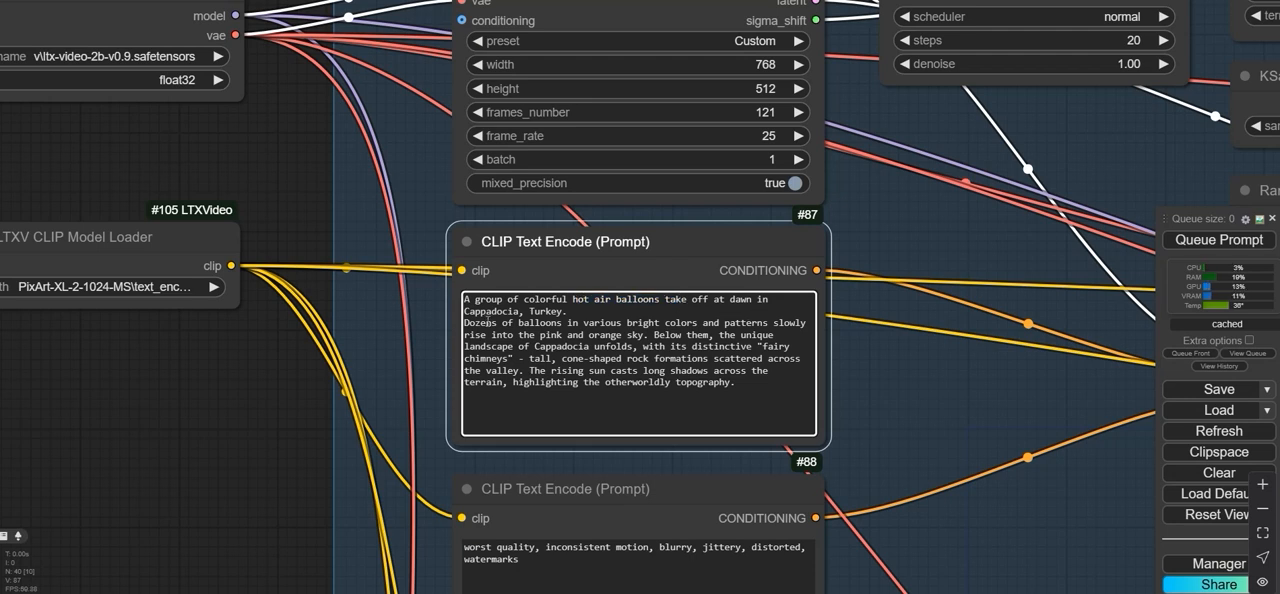
left_click_drag(531, 312, 556, 326)
left_click(479, 303)
left_click(549, 326)
left_click_drag(468, 326, 565, 327)
left_click(565, 327)
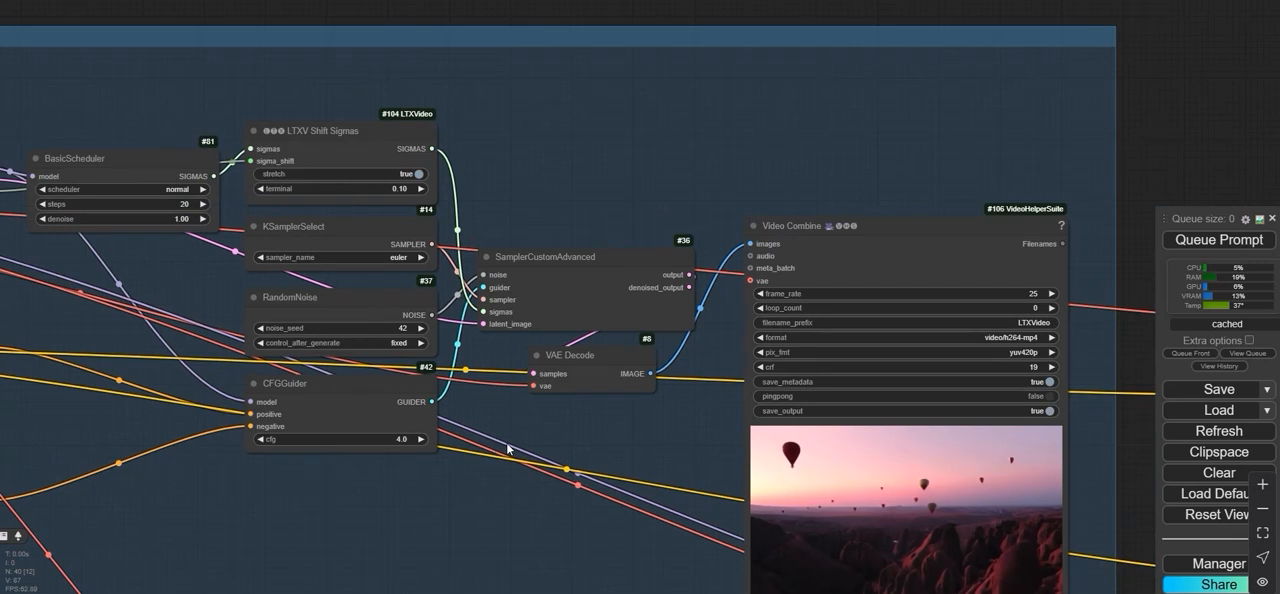
- Examine the sampler nodes and the generated video in the text-to-video group's Video Combine preview
scroll(522, 408, "down", 4)
scroll(571, 448, "up", 2)
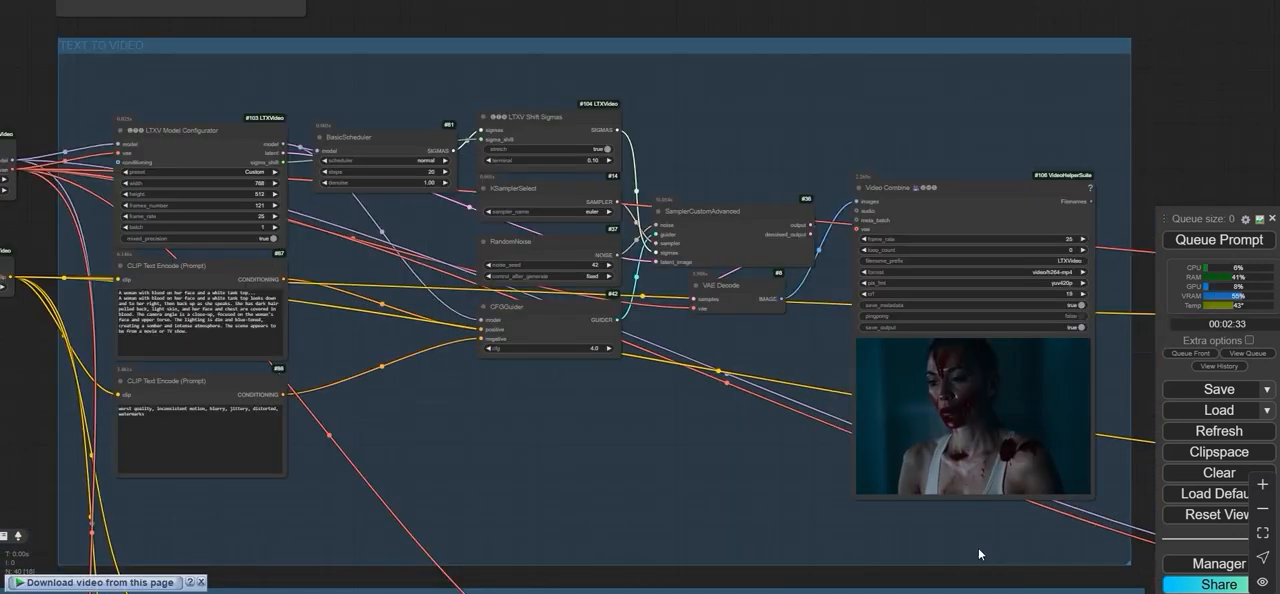
scroll(1022, 371, "up", 8)
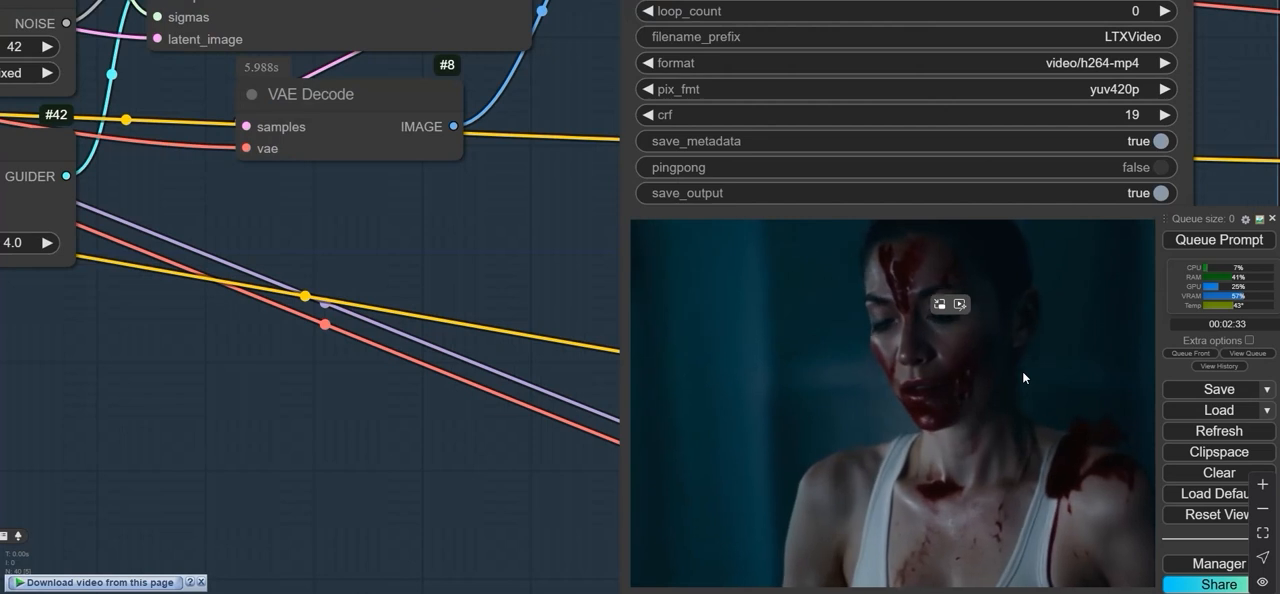
scroll(908, 384, "down", 3)
left_click_drag(564, 325, 709, 323)
scroll(680, 319, "up", 2)
scroll(679, 324, "down", 5)
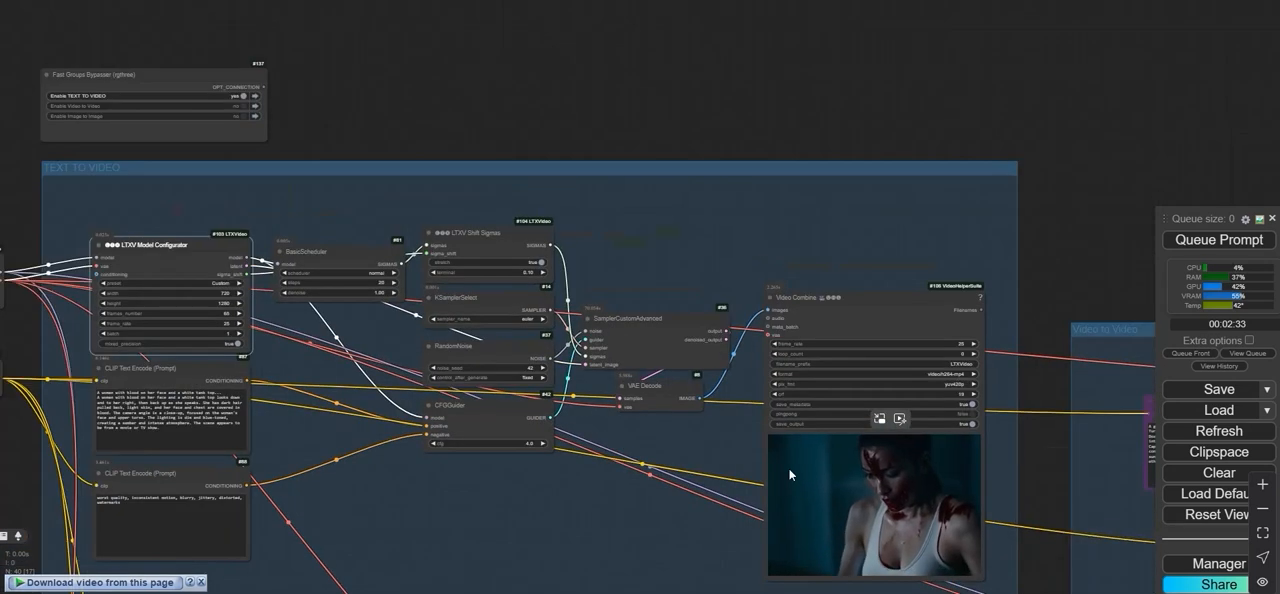
- Queue another generation of the text-to-video workflow with the prompt about the woman in a white tank top
left_click_drag(503, 115, 849, 87)
scroll(554, 310, "up", 1)
scroll(505, 301, "up", 1)
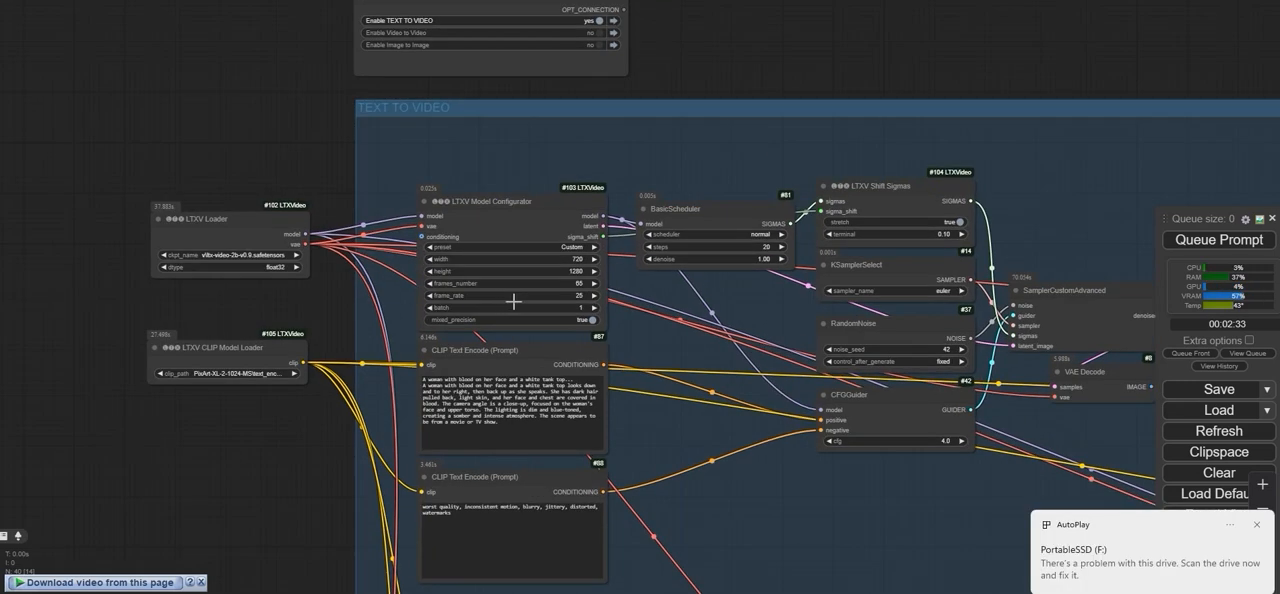
scroll(574, 288, "down", 1)
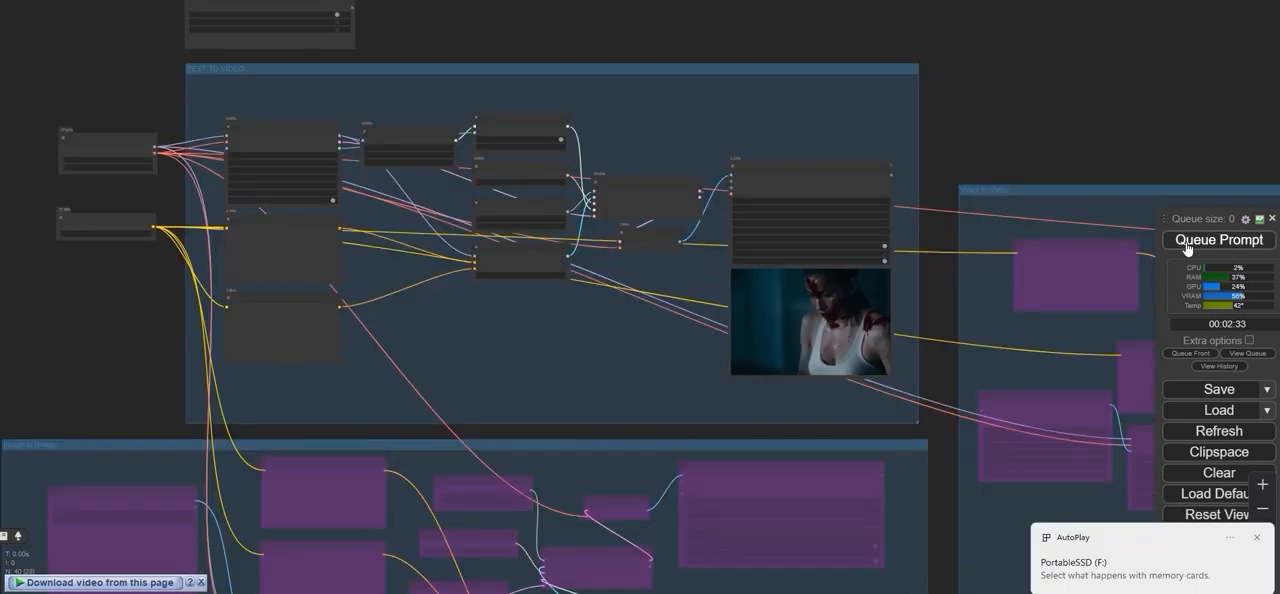
left_click(1187, 242)
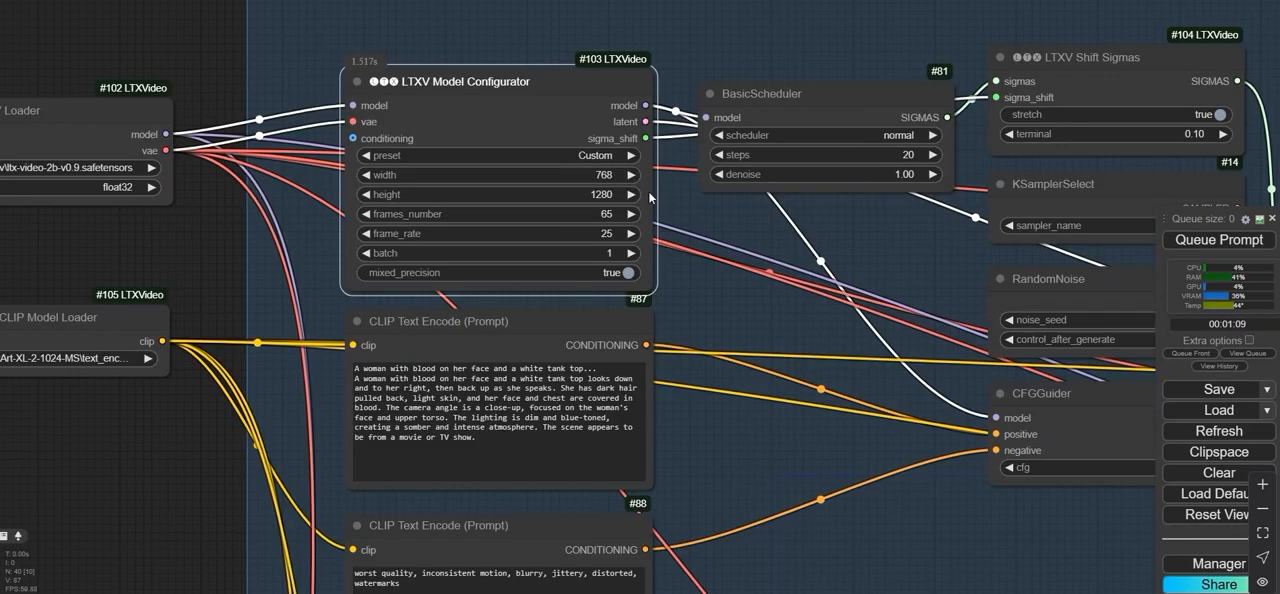
- Set the text-to-video LTXV Model Configurator to width 768, height 512 and frame_rate 24
left_click(580, 175)
type("512")
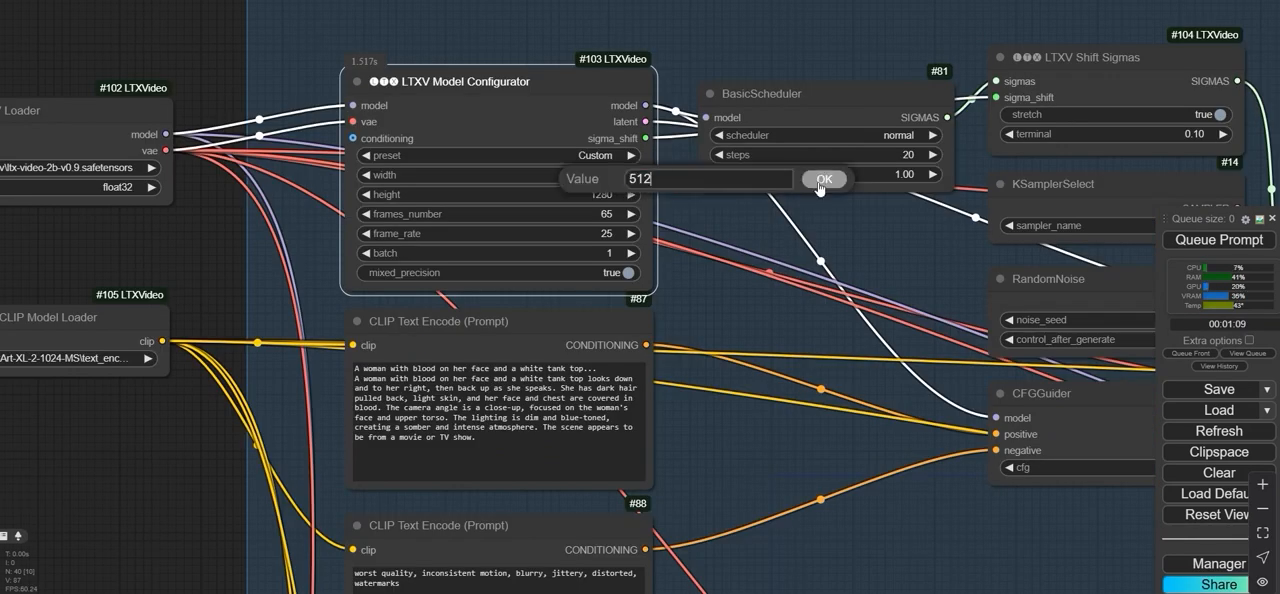
left_click(822, 180)
left_click(605, 236)
type("24")
key("Return")
- Review the LTXV Model Configurator settings and the prompt about waves crashing on the rocky shoreline
scroll(551, 172, "down", 2)
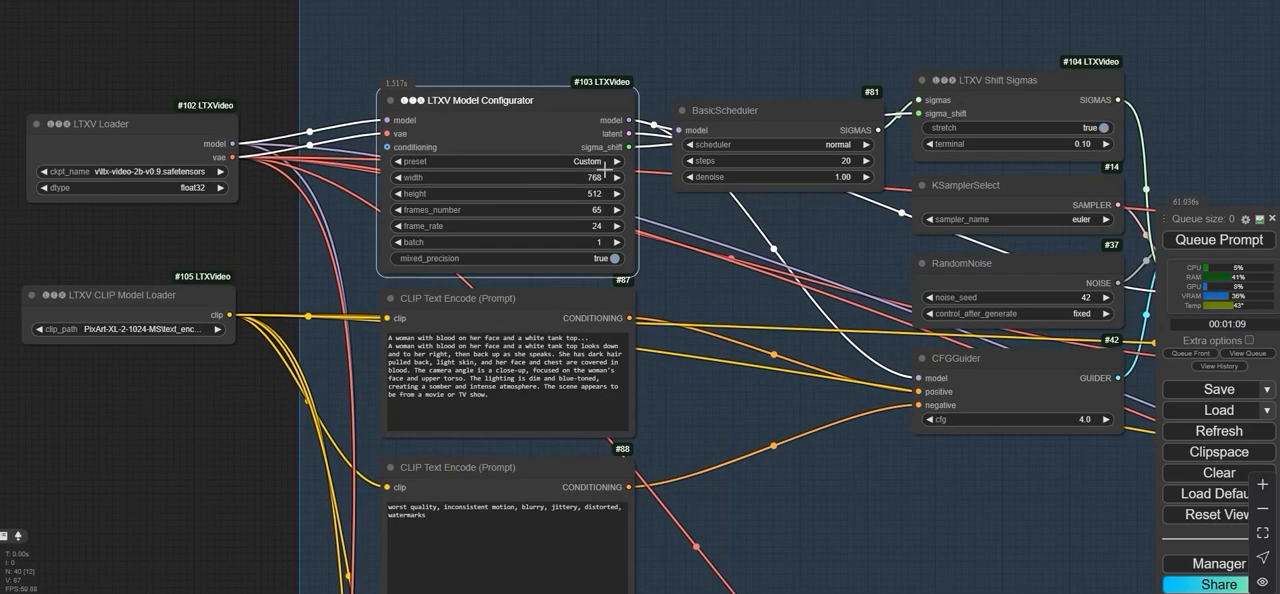
scroll(605, 172, "up", 4)
scroll(427, 171, "up", 2)
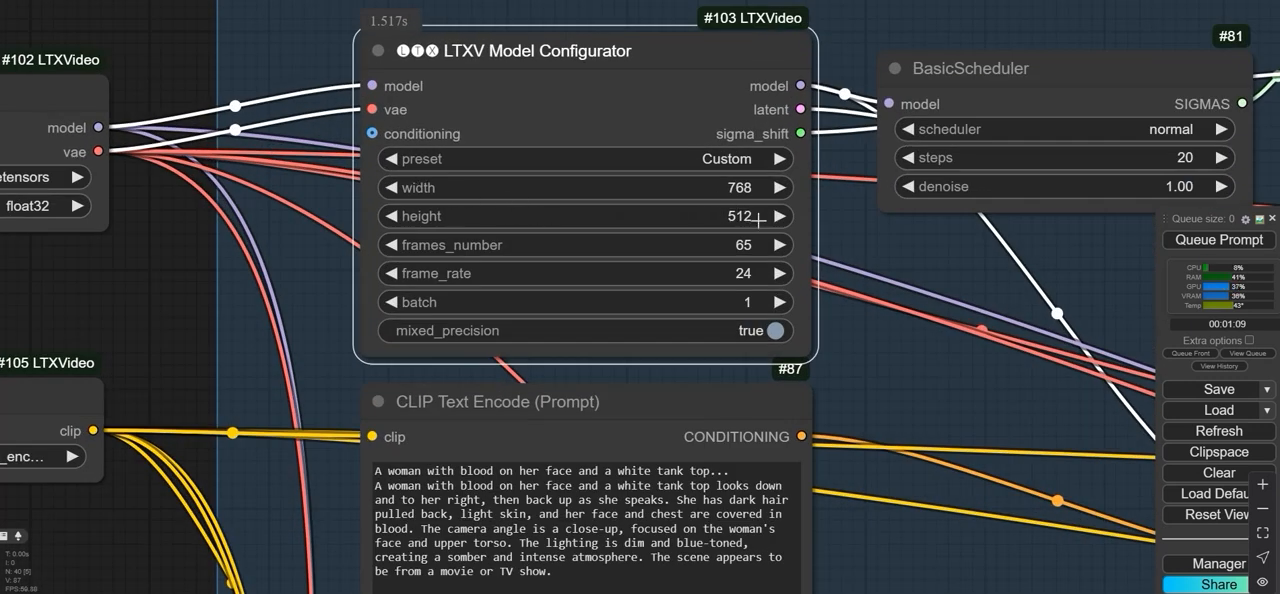
scroll(760, 218, "down", 6)
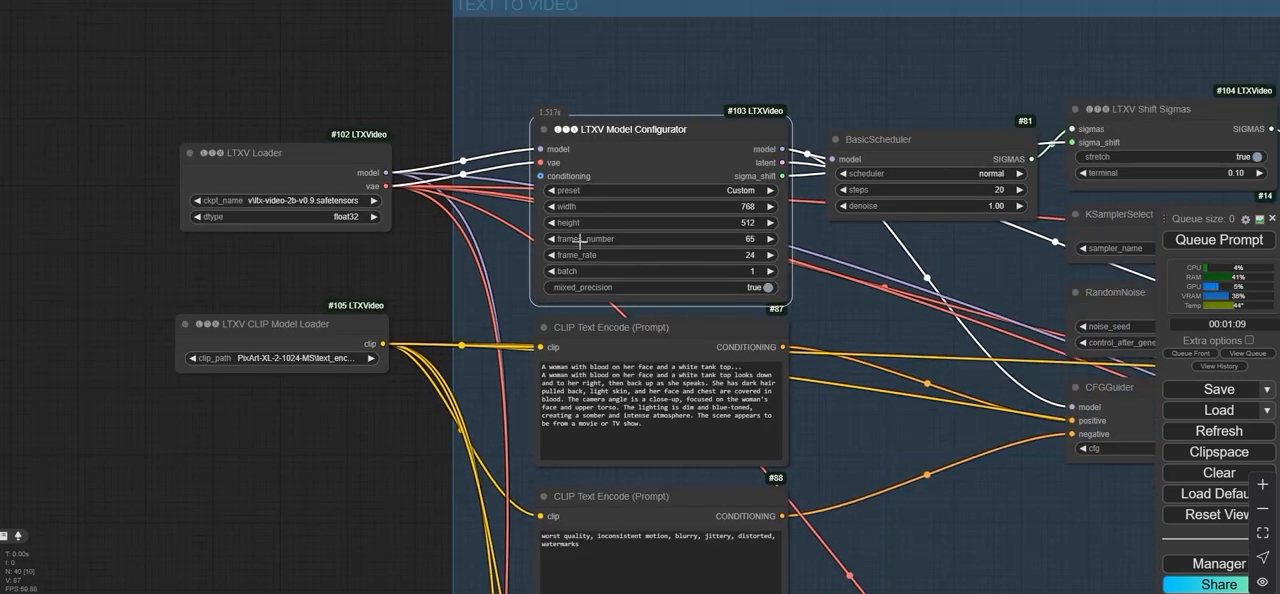
left_click_drag(447, 97, 177, 102)
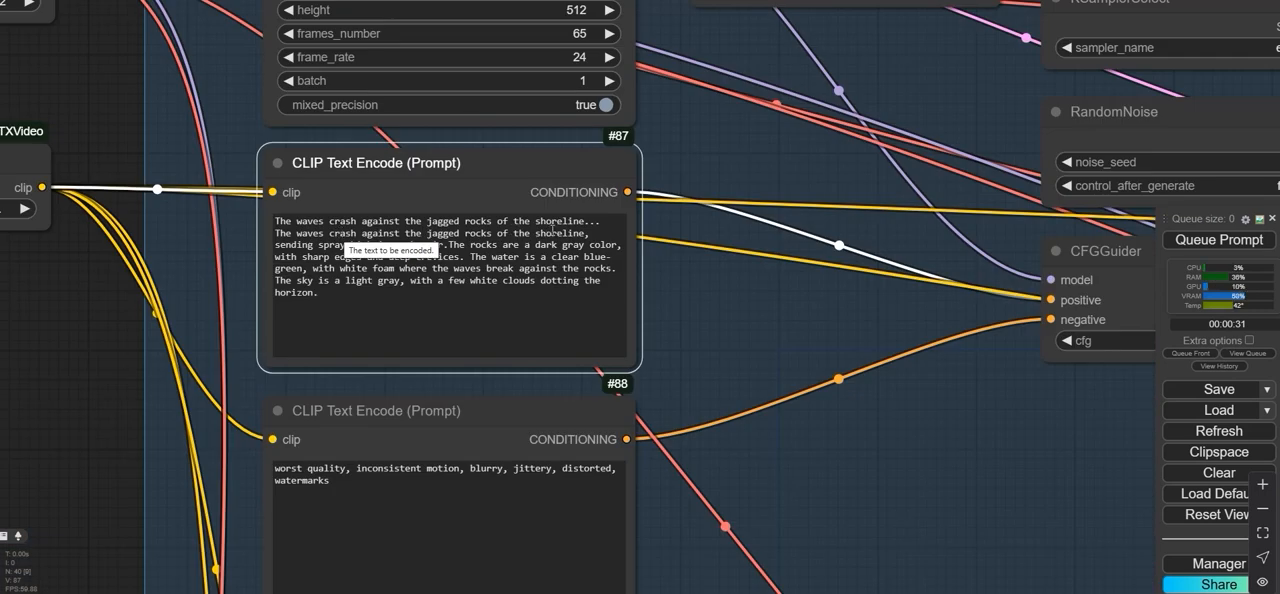
left_click(299, 250)
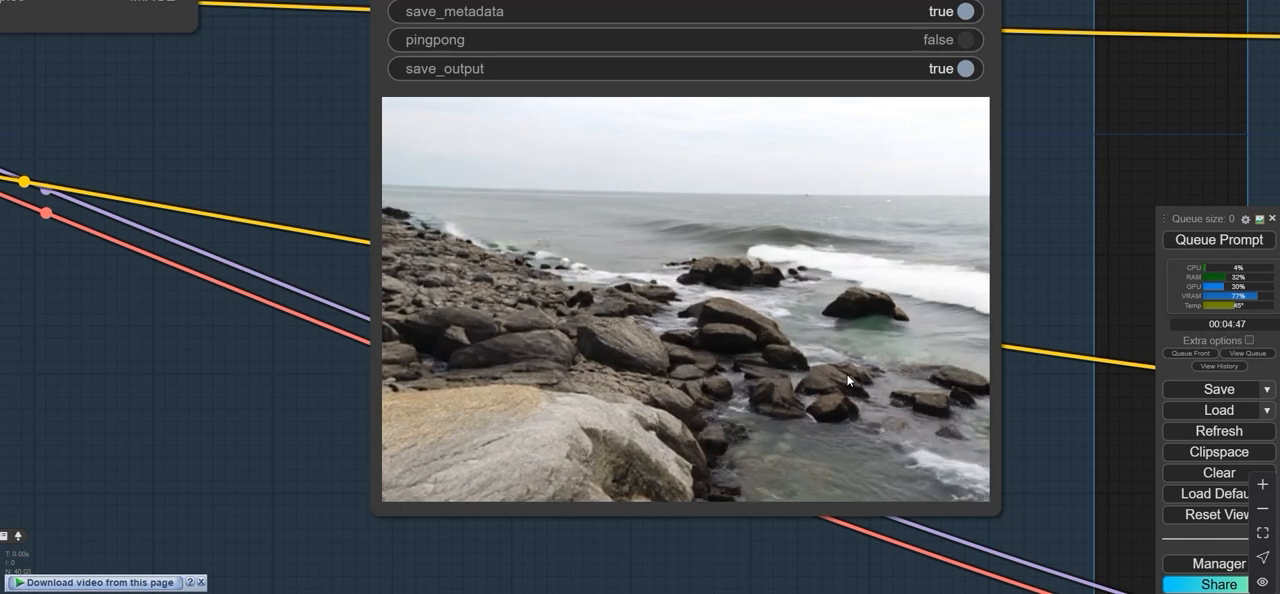
- Disable the TEXT TO VIDEO group and enable the Image to Image group in the Fast Groups Bypasser node
scroll(800, 489, "down", 5)
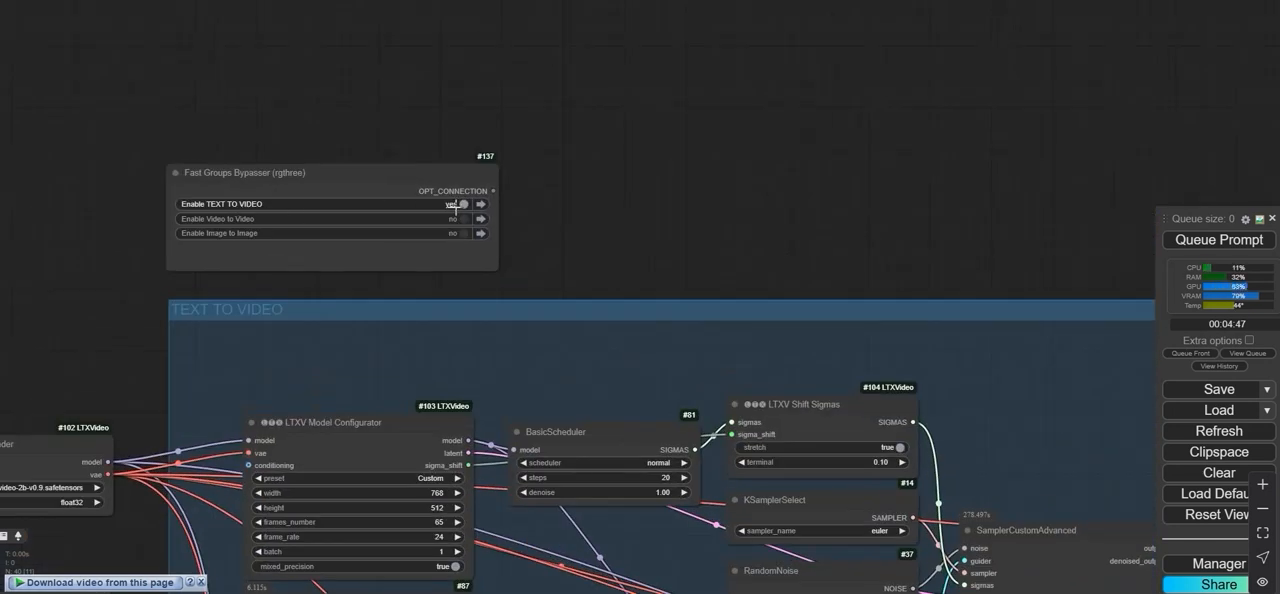
left_click(456, 204)
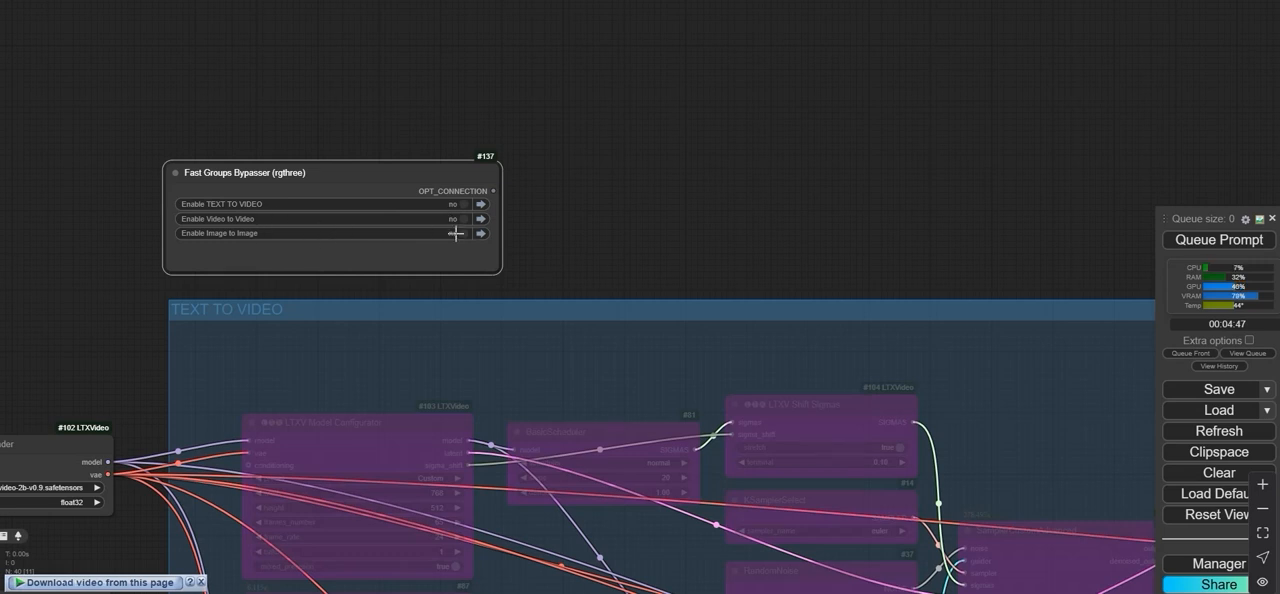
scroll(235, 296, "down", 5)
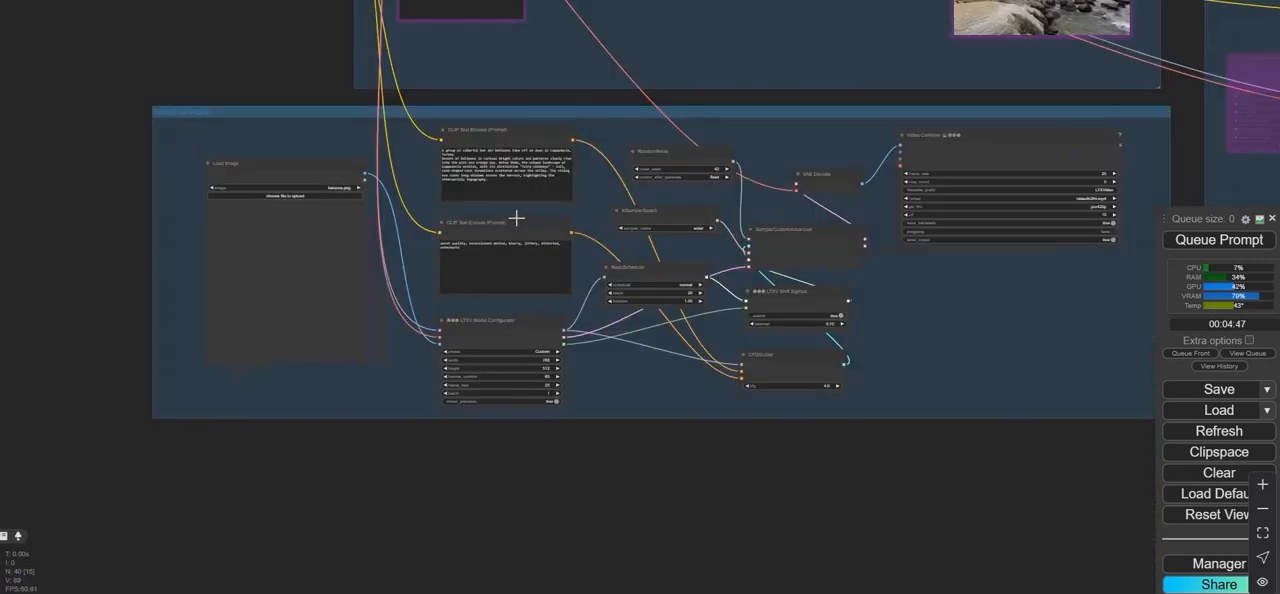
- Set frame_rate to 24 in the Image to Image group's LTXV Model Configurator
scroll(604, 416, "up", 5)
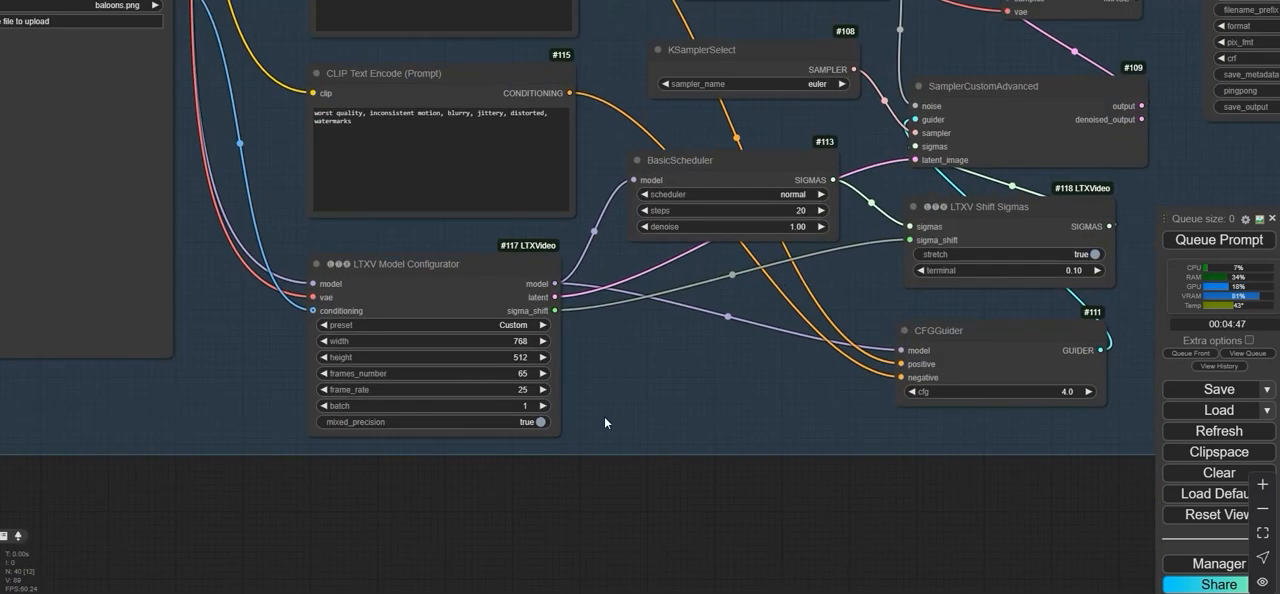
scroll(335, 350, "up", 3)
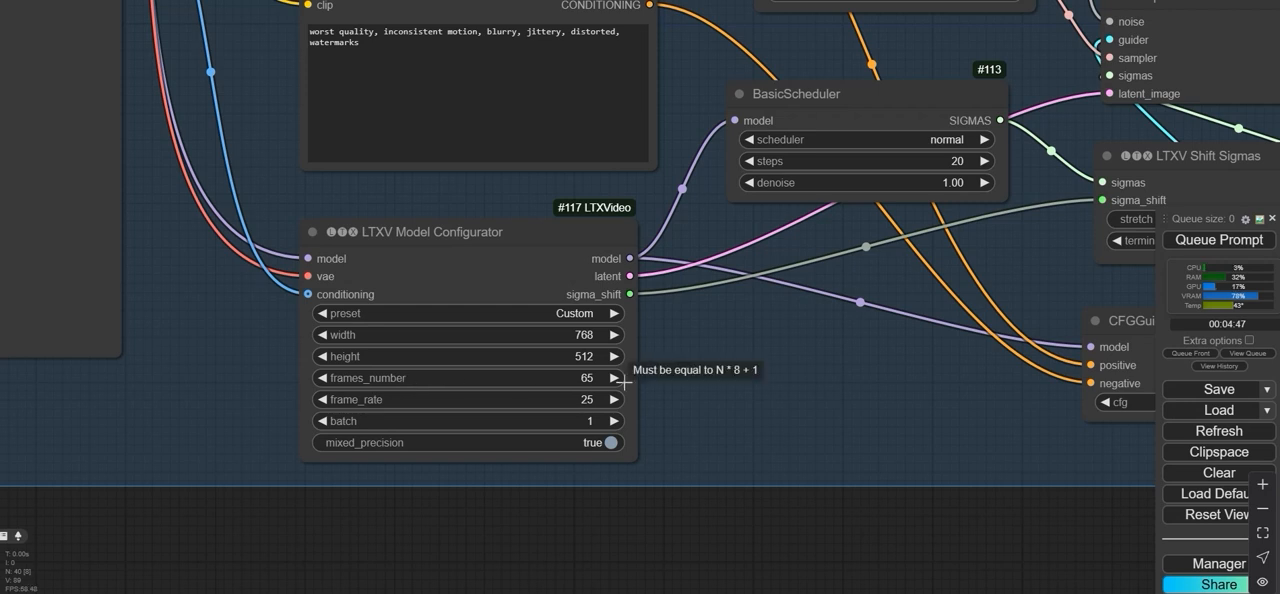
left_click(565, 400)
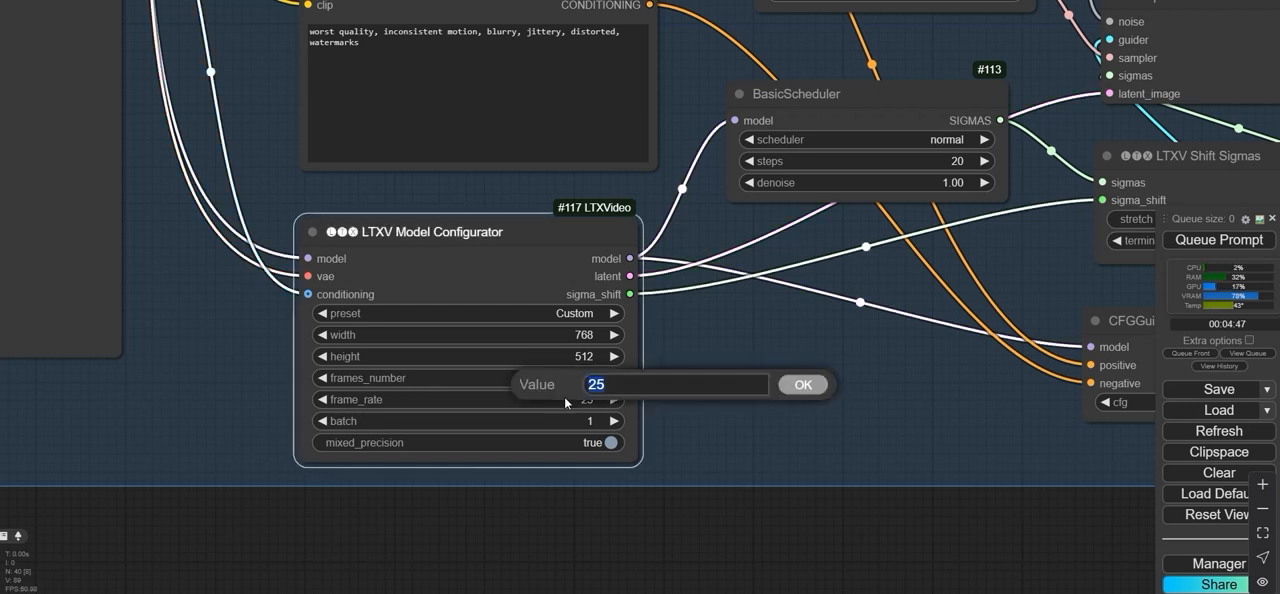
type("3")
key("BackSpace")
type("24")
left_click(805, 380)
- Examine the BasicScheduler, LTXV Shift Sigmas and CFGGuider settings in the Image to Image group
scroll(805, 378, "down", 4)
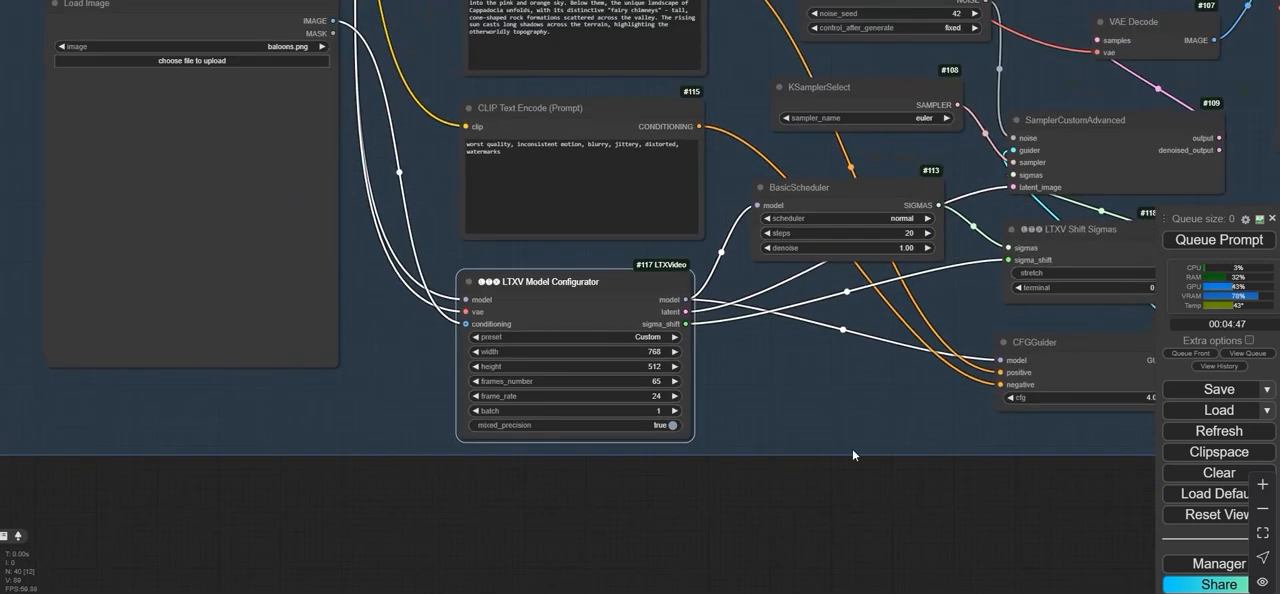
left_click_drag(880, 498, 719, 585)
scroll(723, 331, "up", 4)
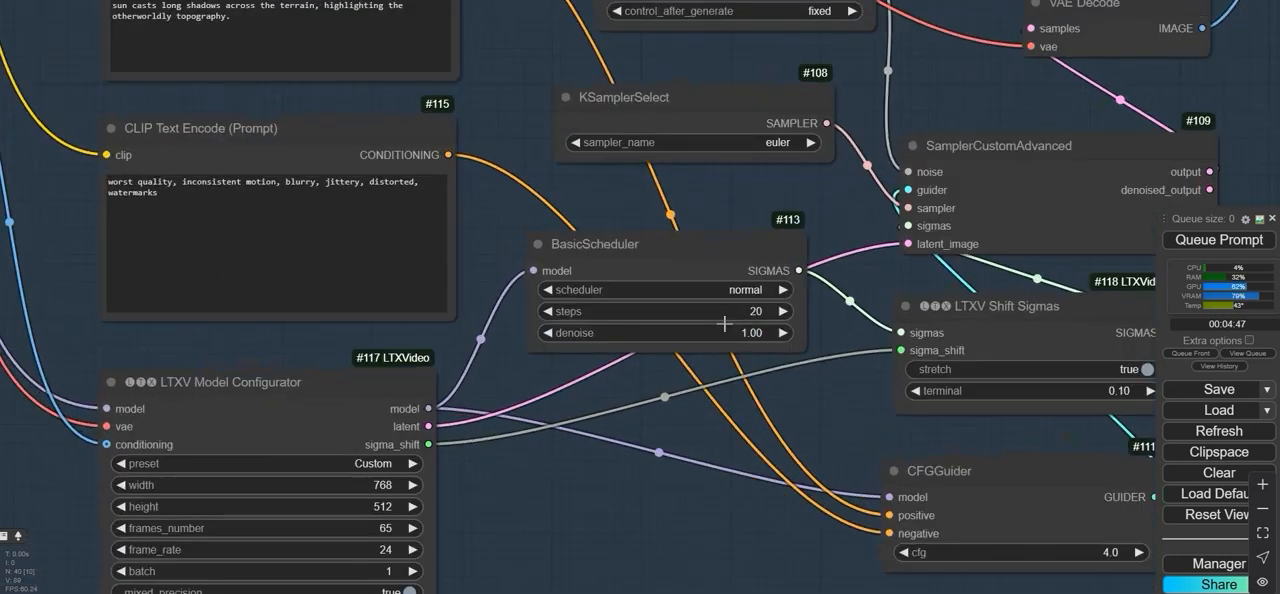
scroll(706, 187, "down", 1)
left_click_drag(707, 185, 576, 316)
left_click_drag(792, 461, 594, 312)
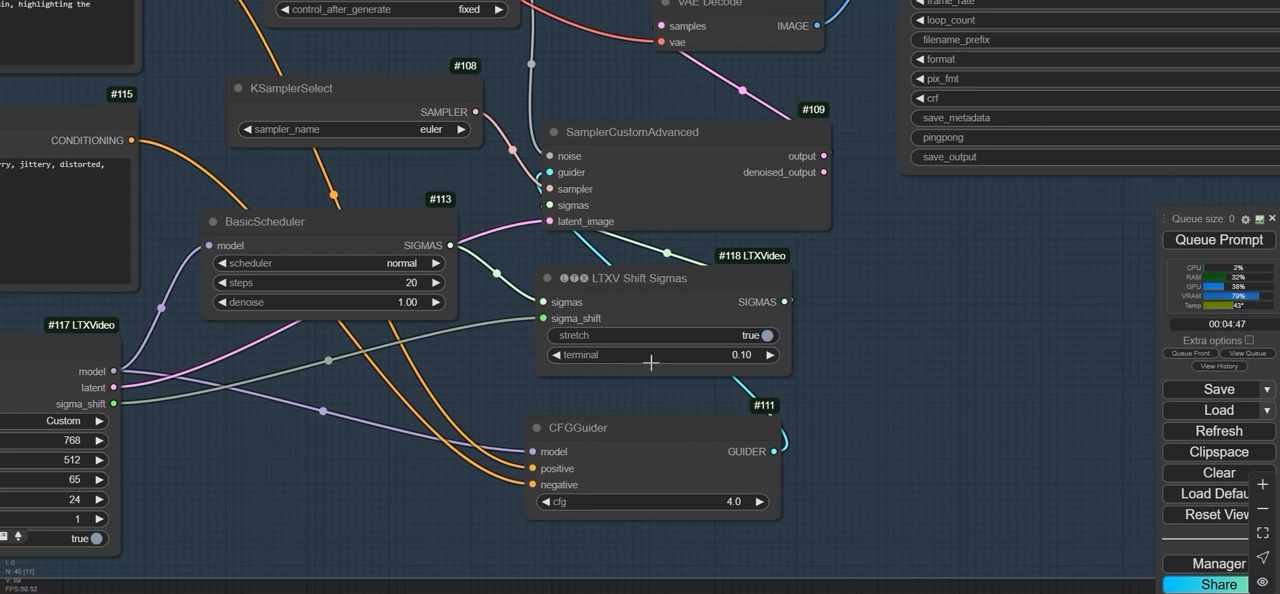
scroll(870, 365, "down", 5)
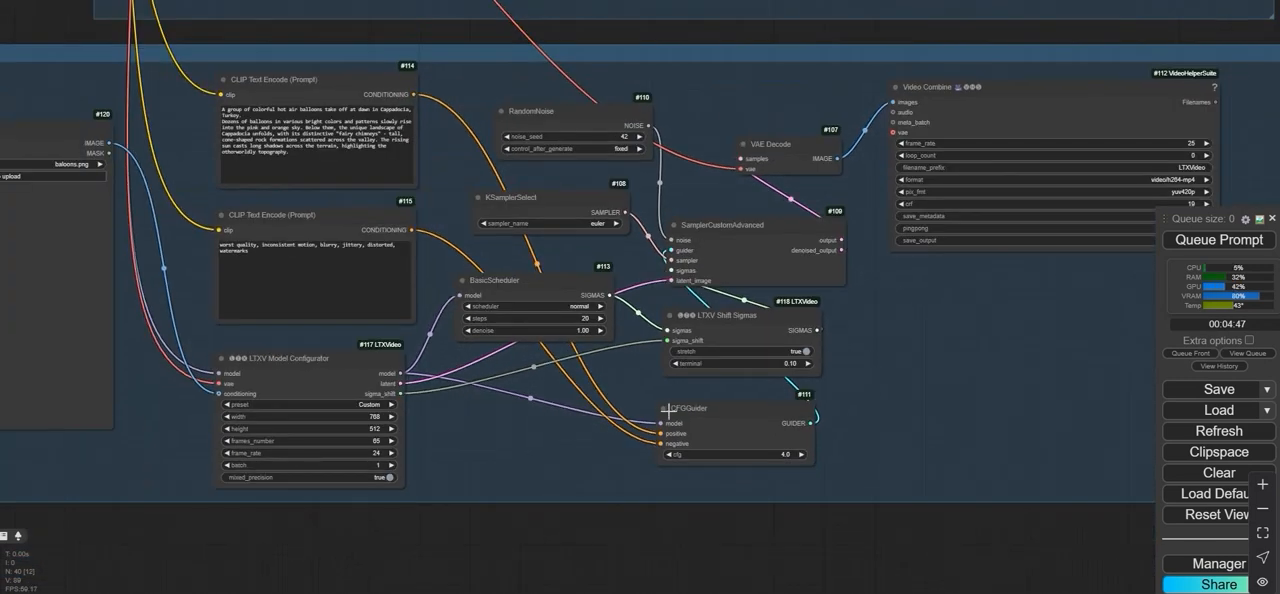
- Load the astronaut image whose file name starts with 4OePu2ifG7SKxT from the Desktop folder into the Load Image node
scroll(669, 412, "up", 2)
scroll(640, 515, "down", 5)
scroll(606, 251, "up", 6)
left_click(492, 244)
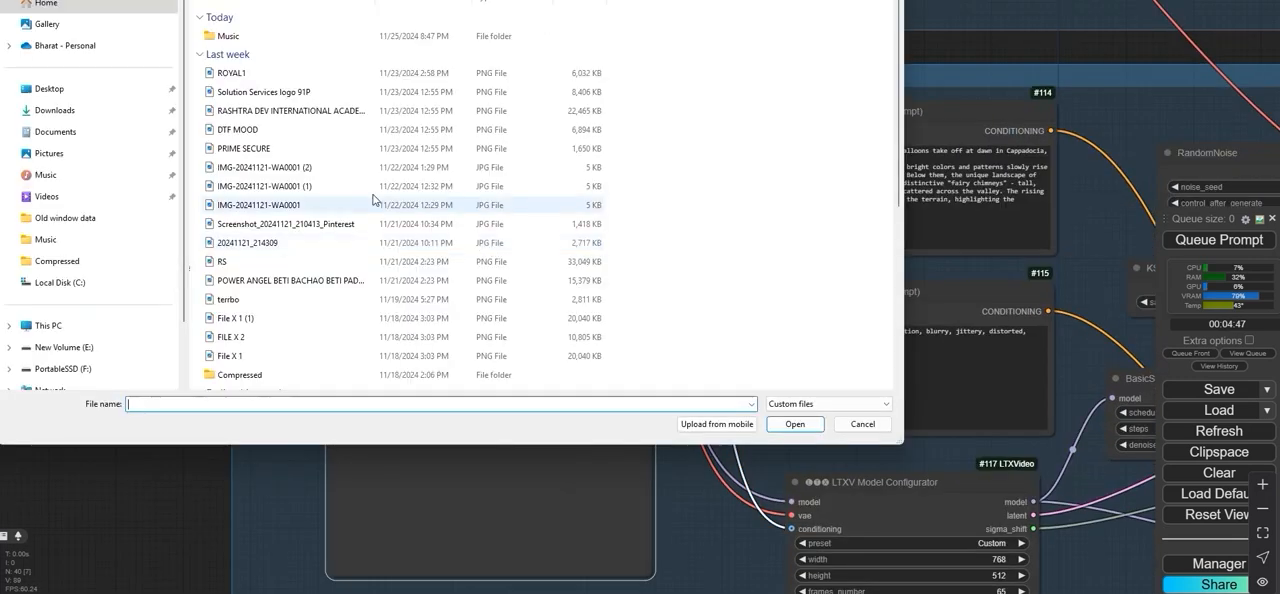
left_click(60, 110)
left_click(50, 88)
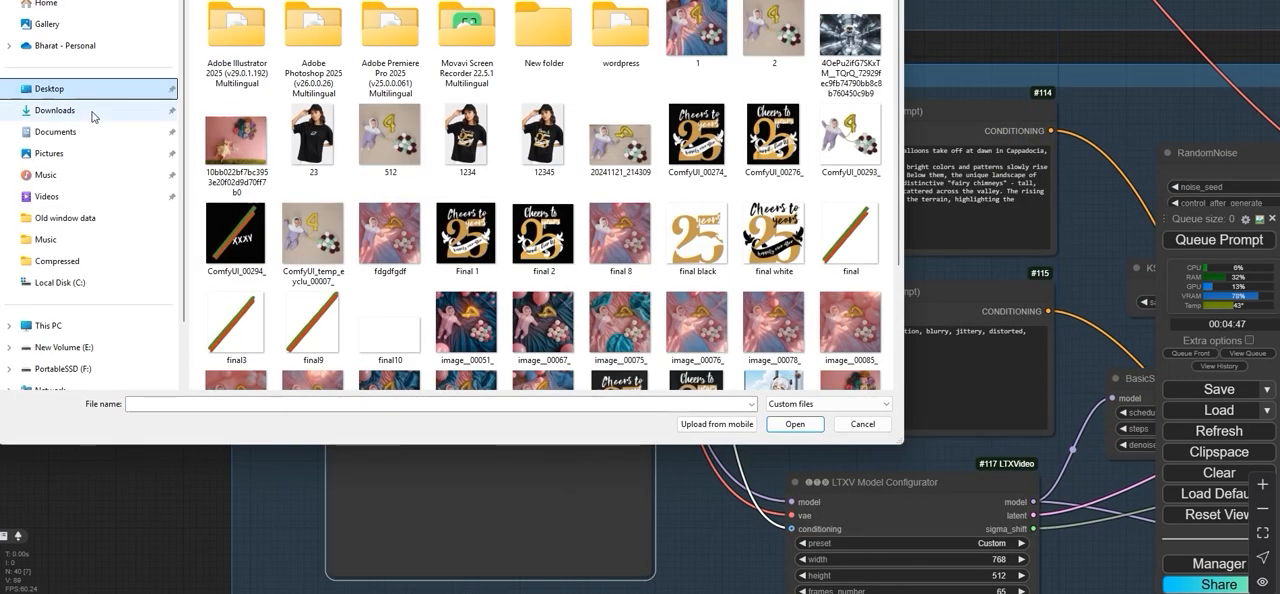
left_click(60, 110)
left_click(50, 88)
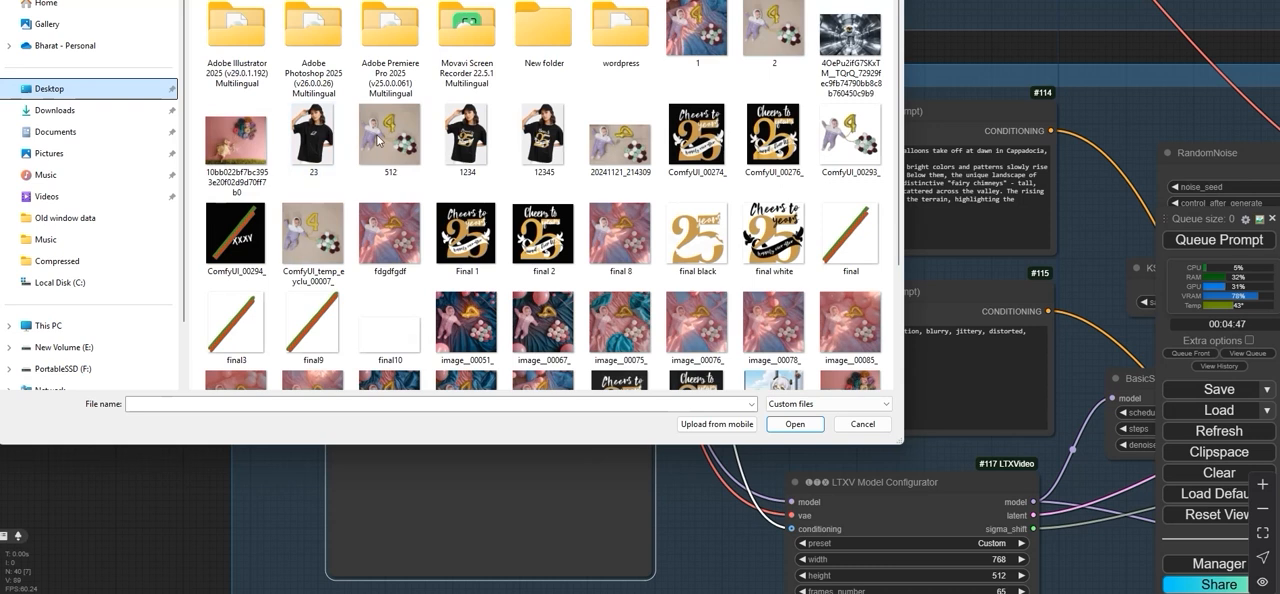
double_click(850, 35)
- Replace the hot air balloon prompt with the copied lone-astronaut-in-a-spaceship-corridor prompt and enlarge its node to fit the full text
left_click_drag(880, 230, 775, 162)
right_click(792, 172)
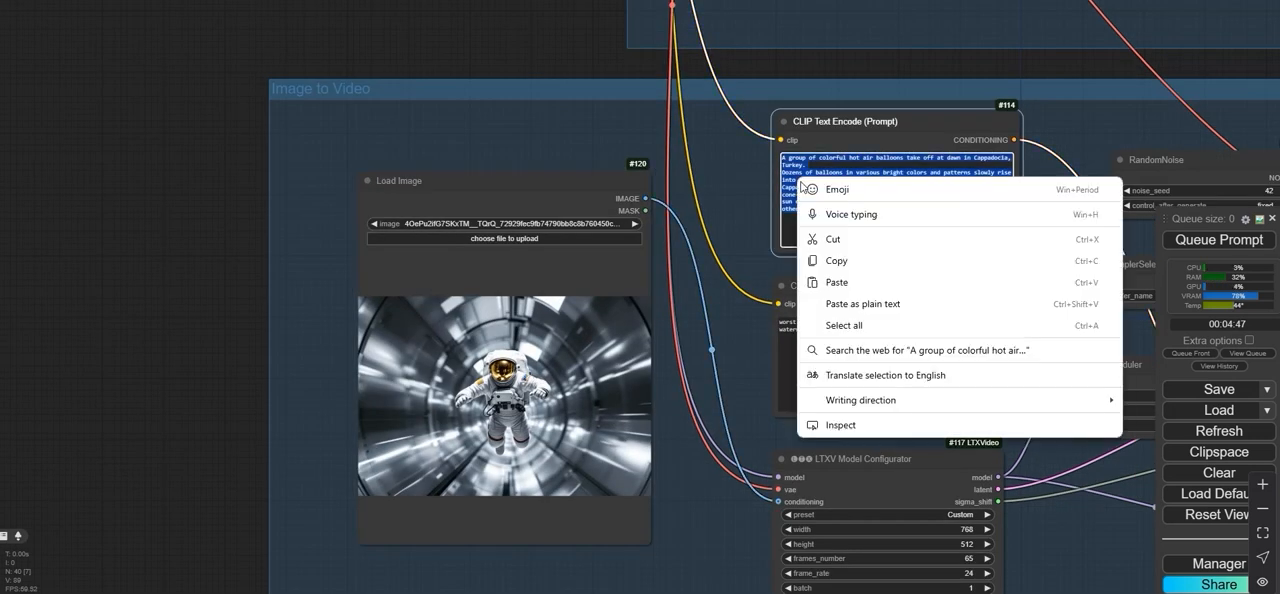
left_click(830, 282)
left_click_drag(461, 65, 174, 163)
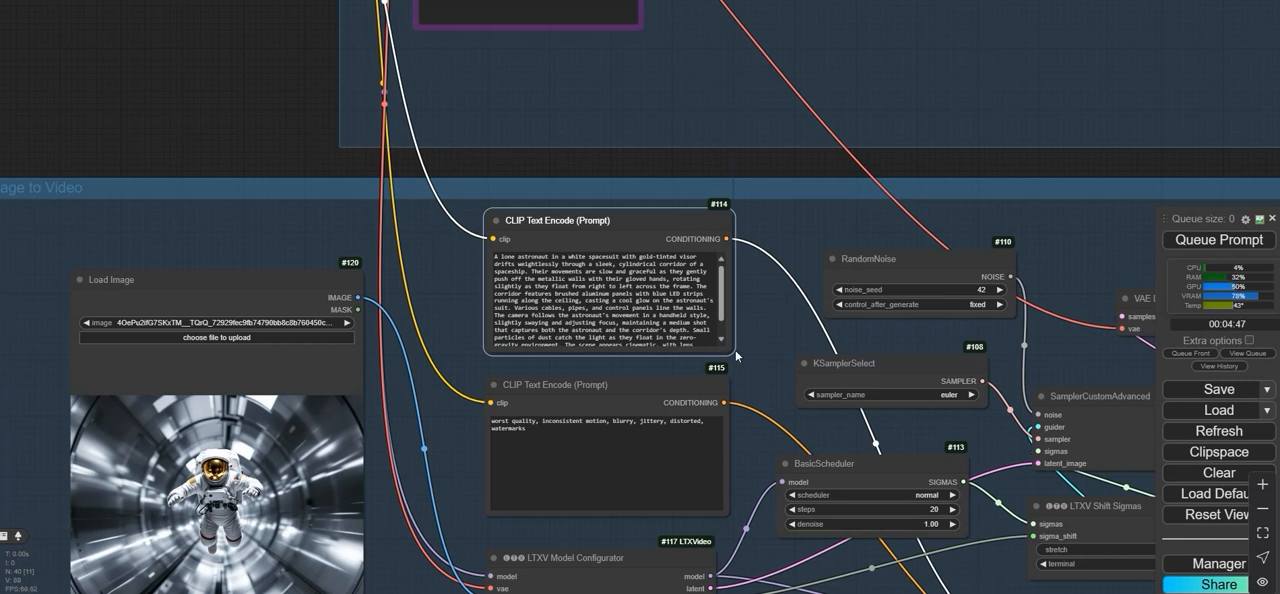
left_click_drag(735, 351, 757, 373)
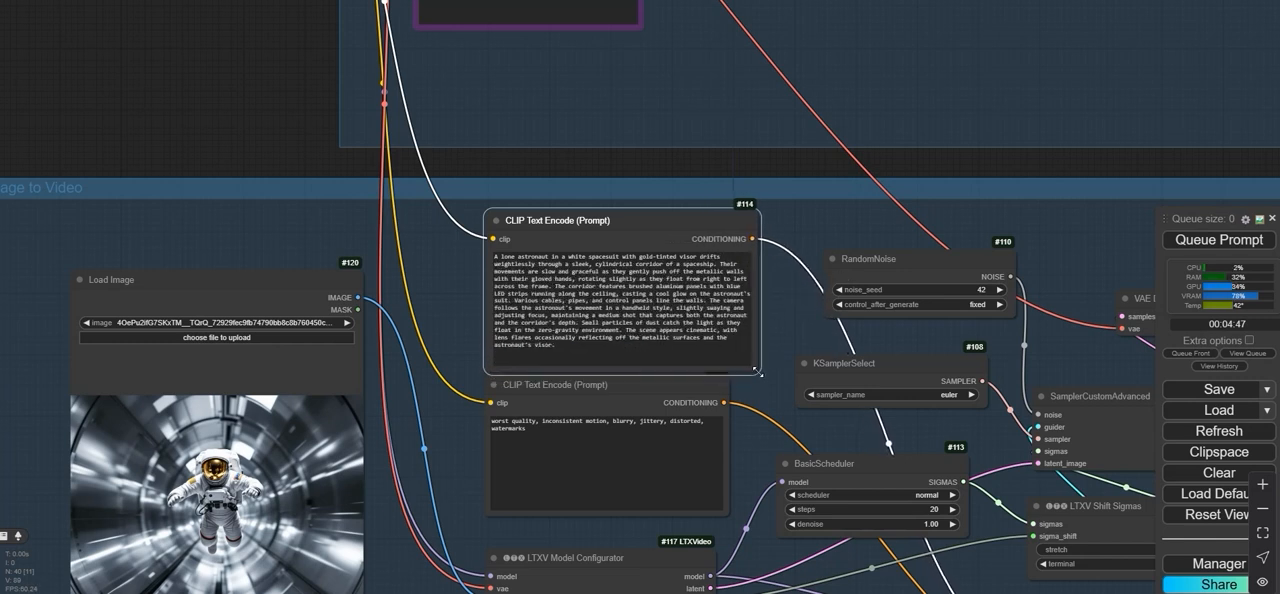
- Read through the astronaut prompt, highlighting its phrases on movement, corridor details, lighting and camera behaviour
scroll(478, 285, "up", 3)
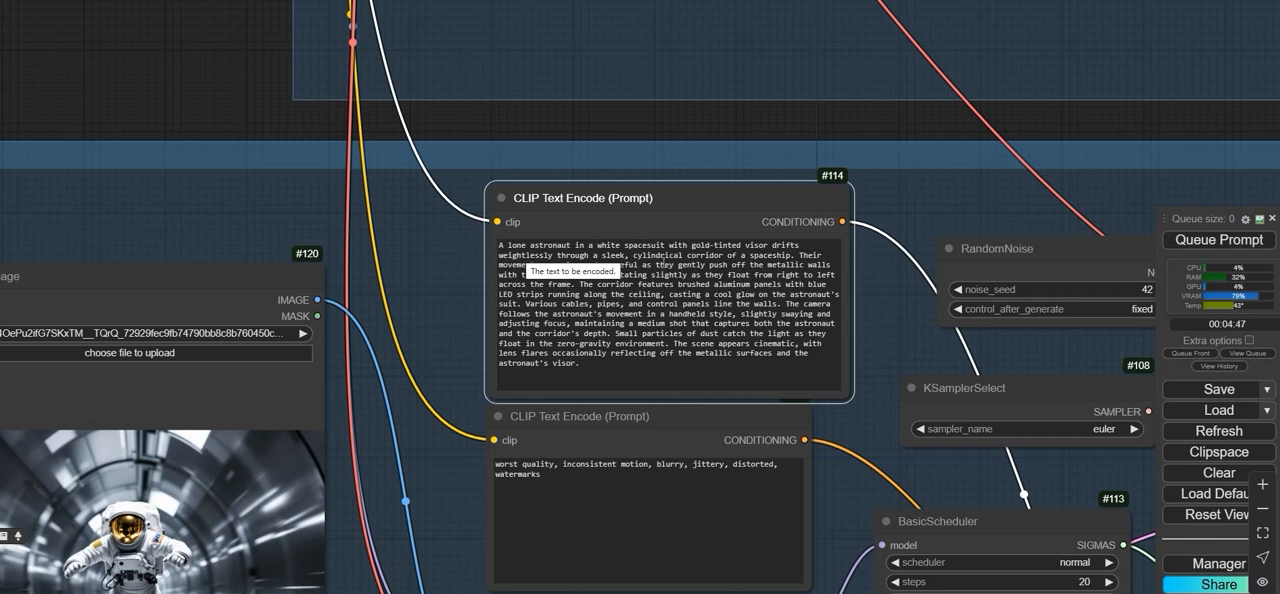
left_click(678, 255)
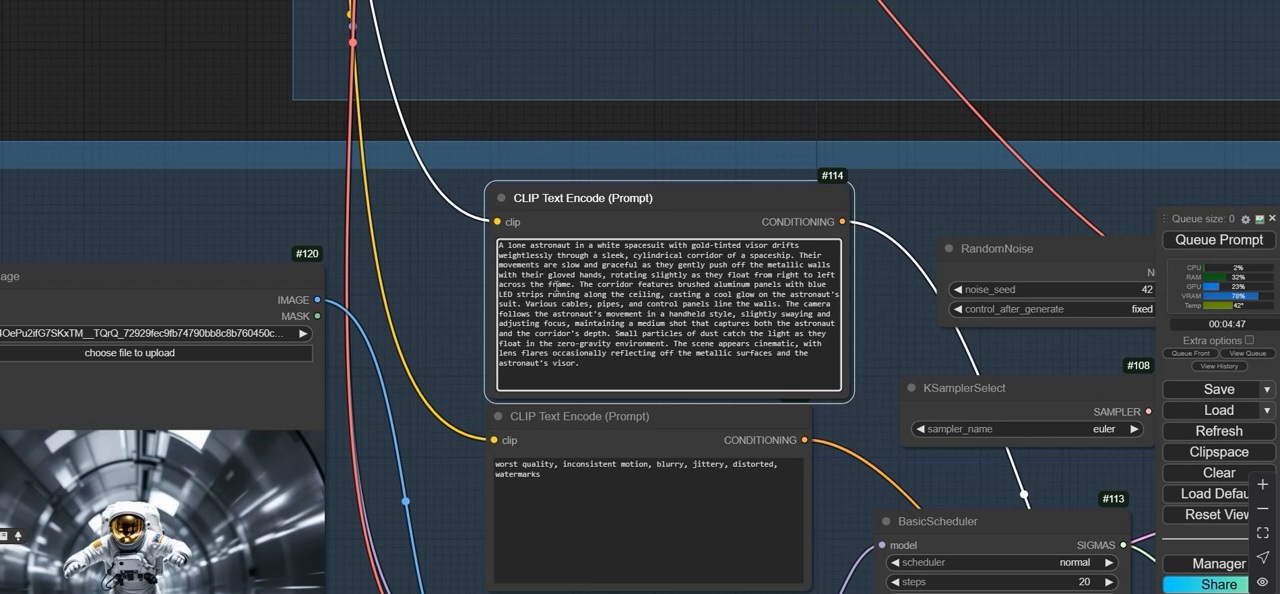
left_click_drag(580, 286, 653, 286)
left_click(652, 286)
left_click_drag(517, 294, 702, 303)
left_click(700, 303)
left_click_drag(524, 302, 601, 303)
left_click(601, 303)
left_click_drag(534, 316, 619, 316)
left_click(629, 316)
left_click(777, 340)
left_click_drag(499, 344, 552, 344)
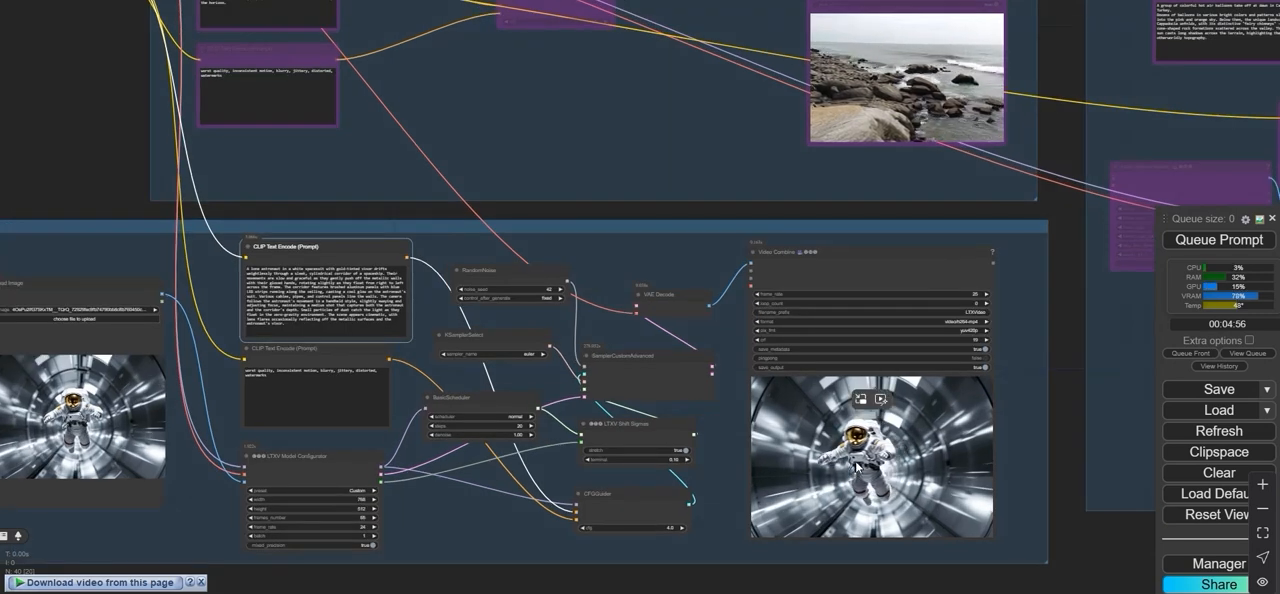
- Review the generated astronaut video and load the Tokyo street image 8kkhB12hEZI2kkbU8pZPA_test.jpeg into the Load Image node
scroll(826, 420, "up", 1)
scroll(65, 184, "down", 1)
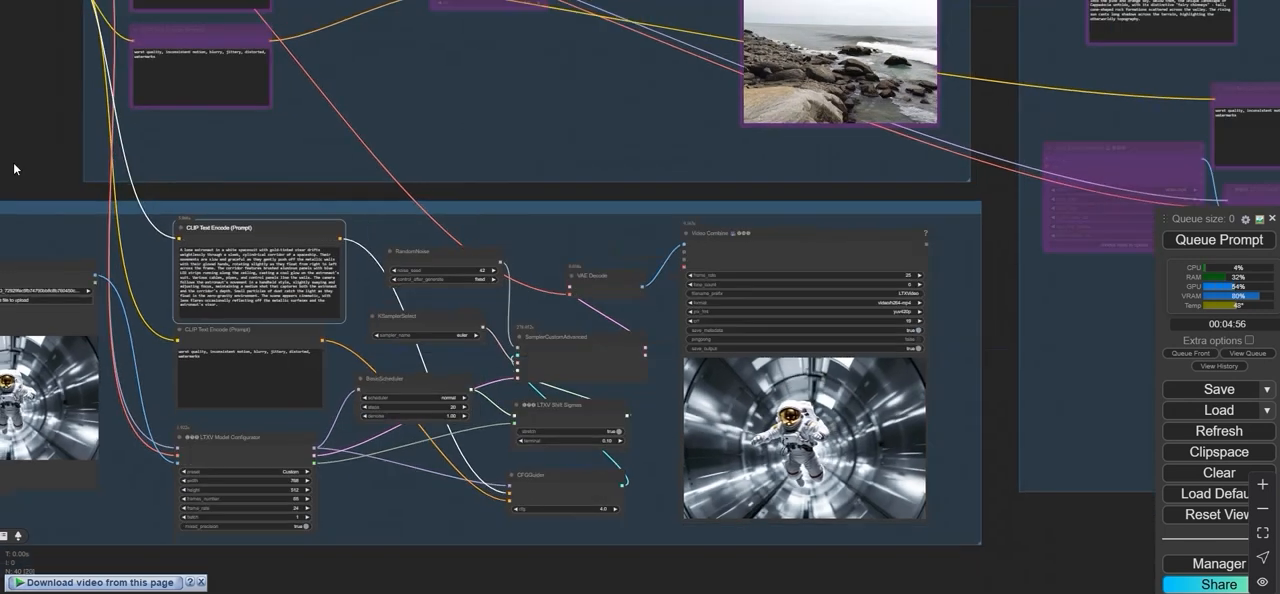
left_click_drag(13, 170, 428, 181)
scroll(405, 302, "up", 4)
left_click(417, 313)
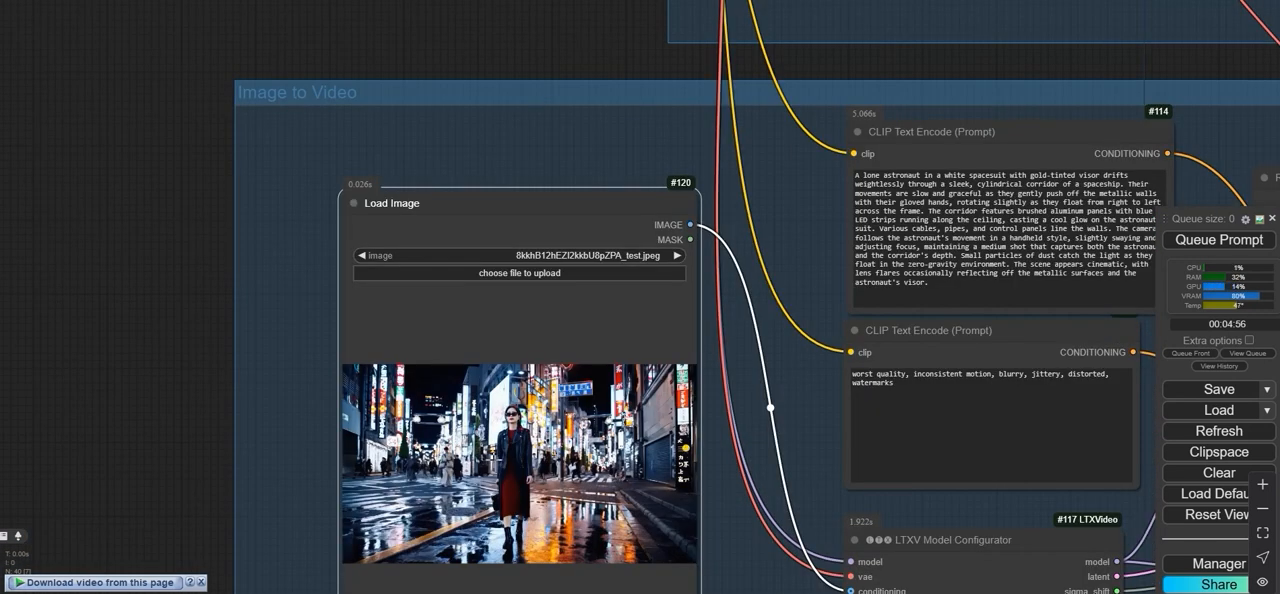
- Replace the positive prompt with "A stylish woman walks down a Tokyo street filled with warm glowing neon and animated city signage."
scroll(484, 470, "down", 4)
left_click_drag(468, 152, 214, 142)
left_click_drag(590, 338, 455, 240)
right_click(503, 280)
left_click(548, 390)
scroll(456, 268, "up", 5)
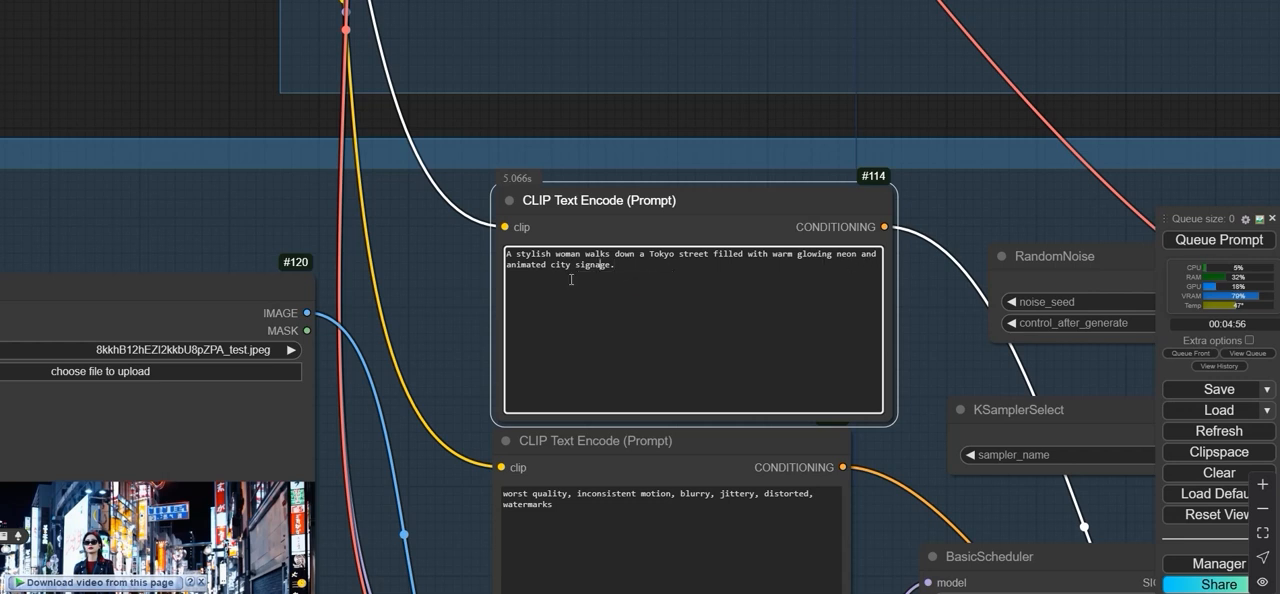
scroll(571, 279, "down", 5)
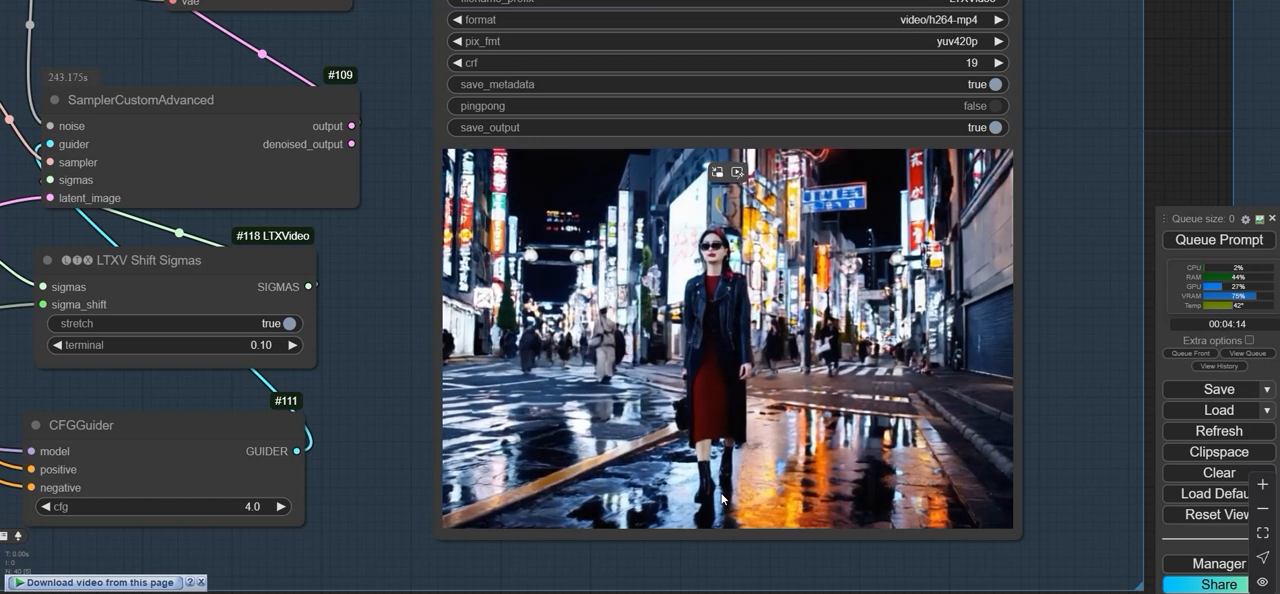
- Set frames_number to 129 in the Image to Video group's LTXV Model Configurator
scroll(722, 497, "down", 6)
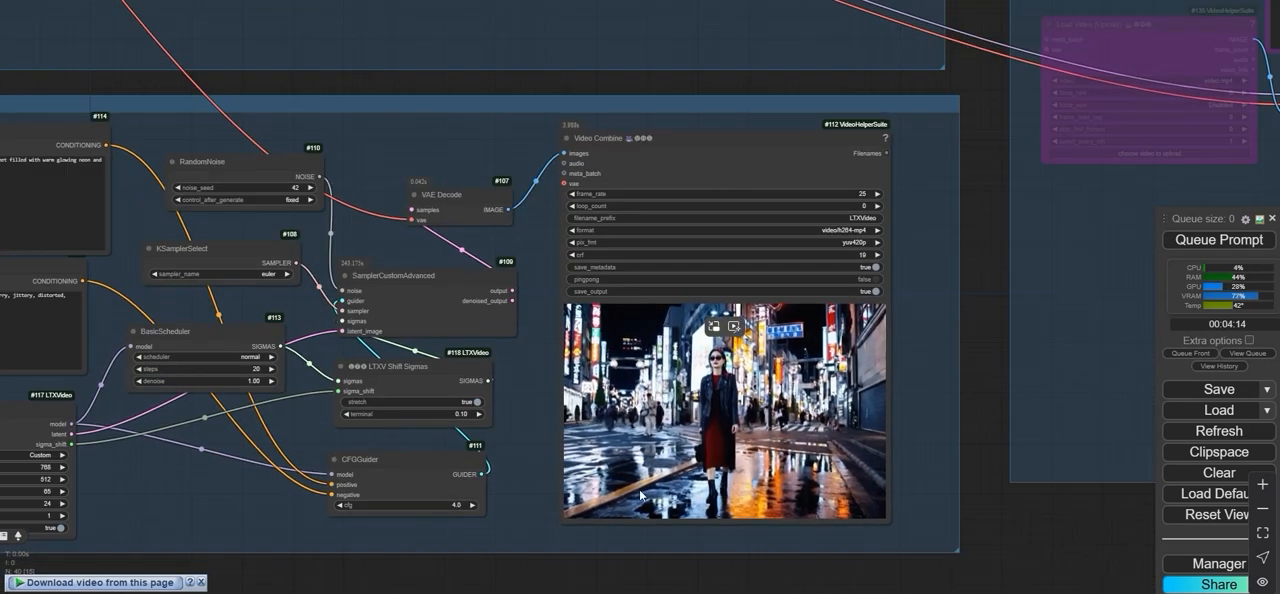
left_click_drag(558, 576, 920, 574)
scroll(134, 108, "up", 4)
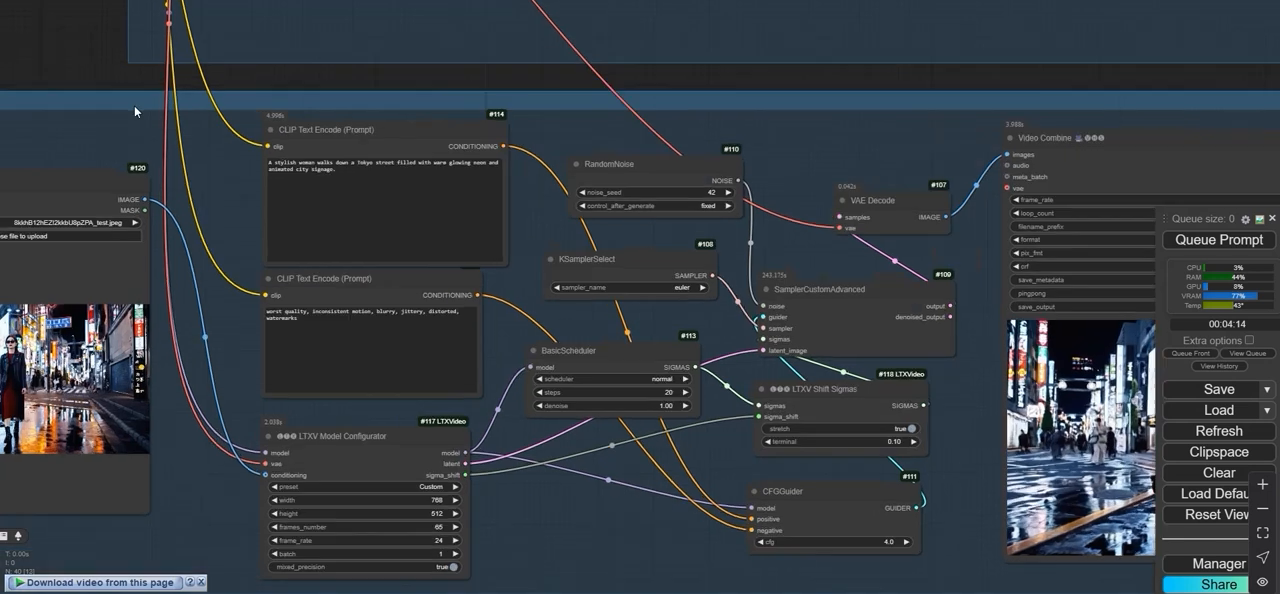
scroll(262, 265, "down", 2)
left_click_drag(252, 347, 301, 248)
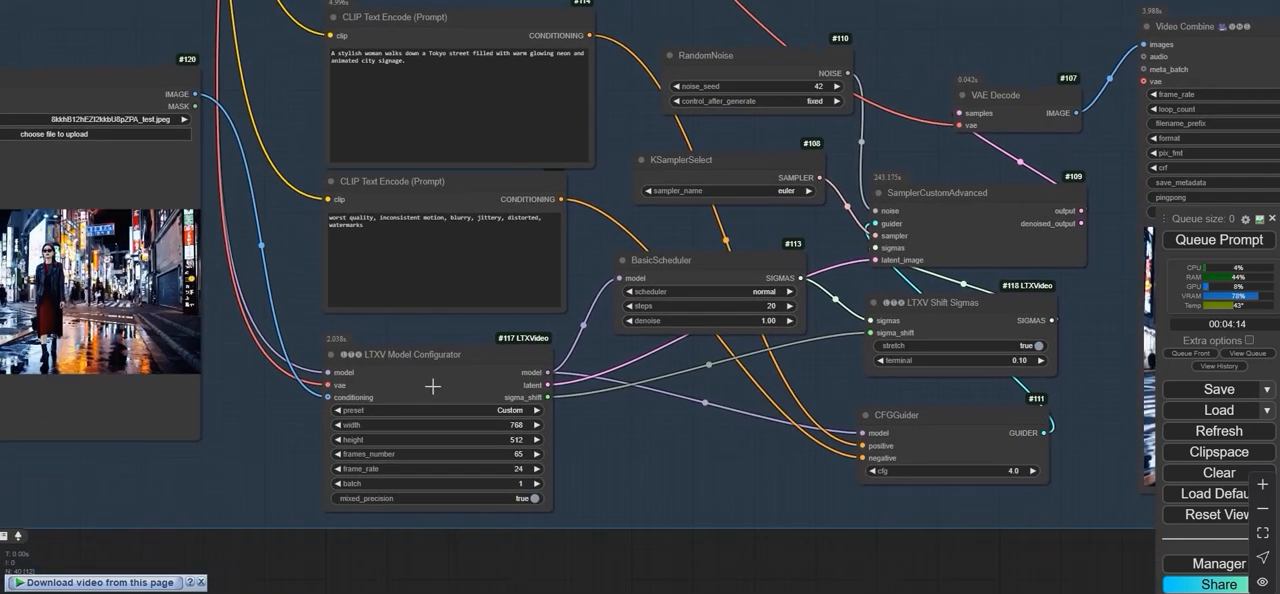
scroll(437, 383, "up", 2)
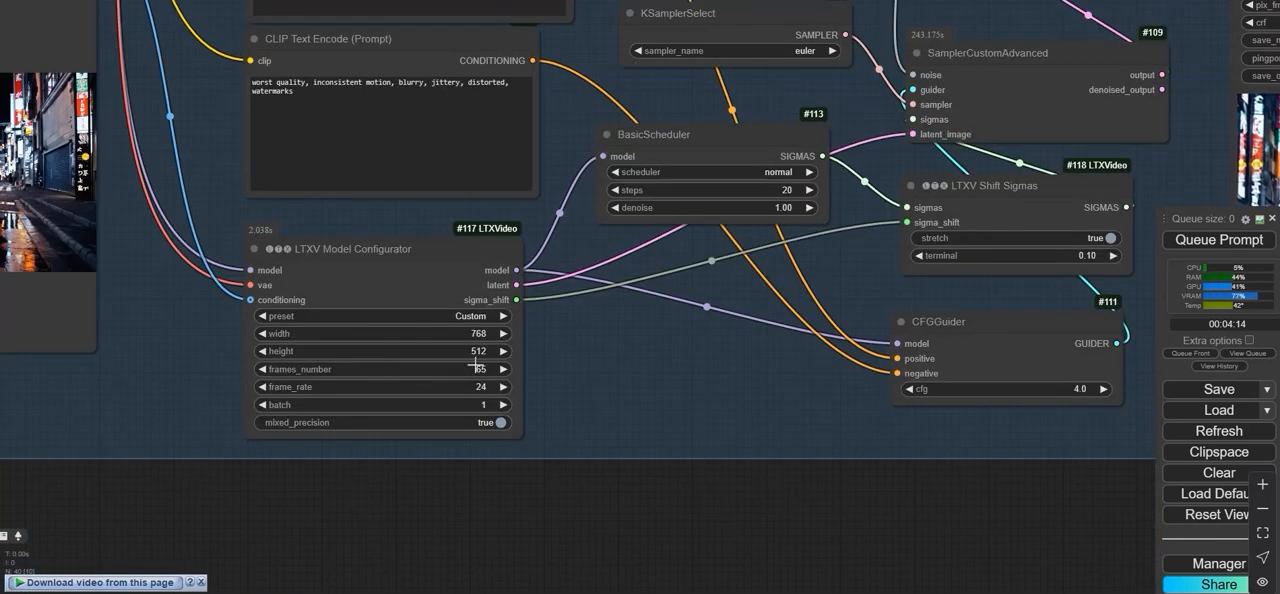
left_click(476, 366)
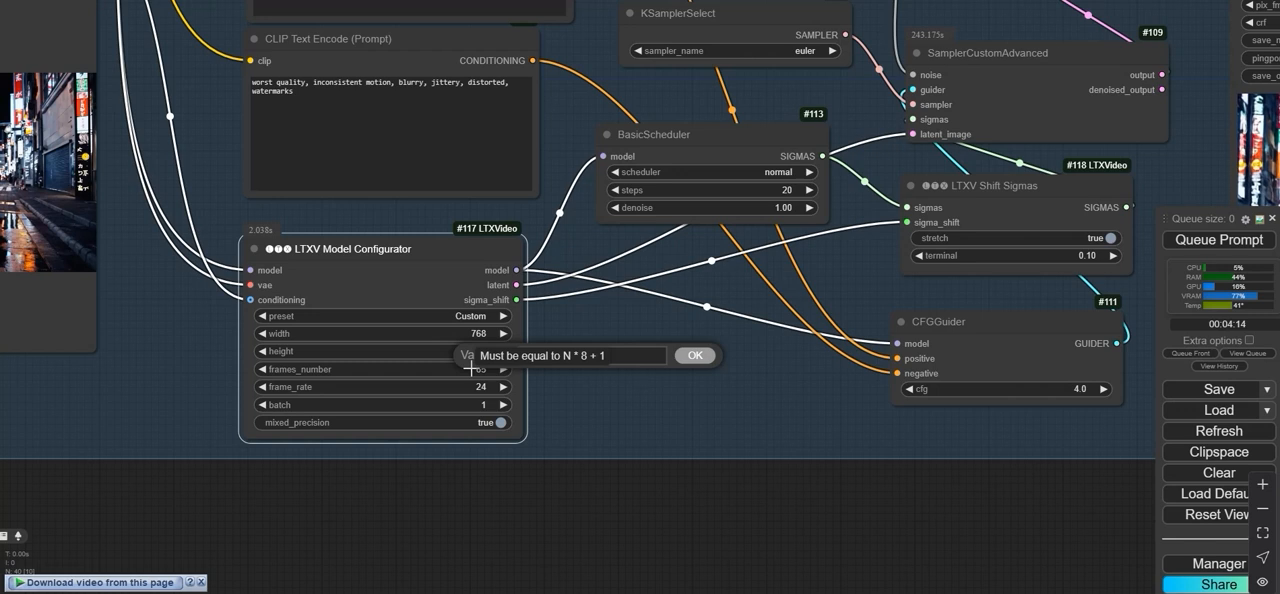
left_click(698, 363)
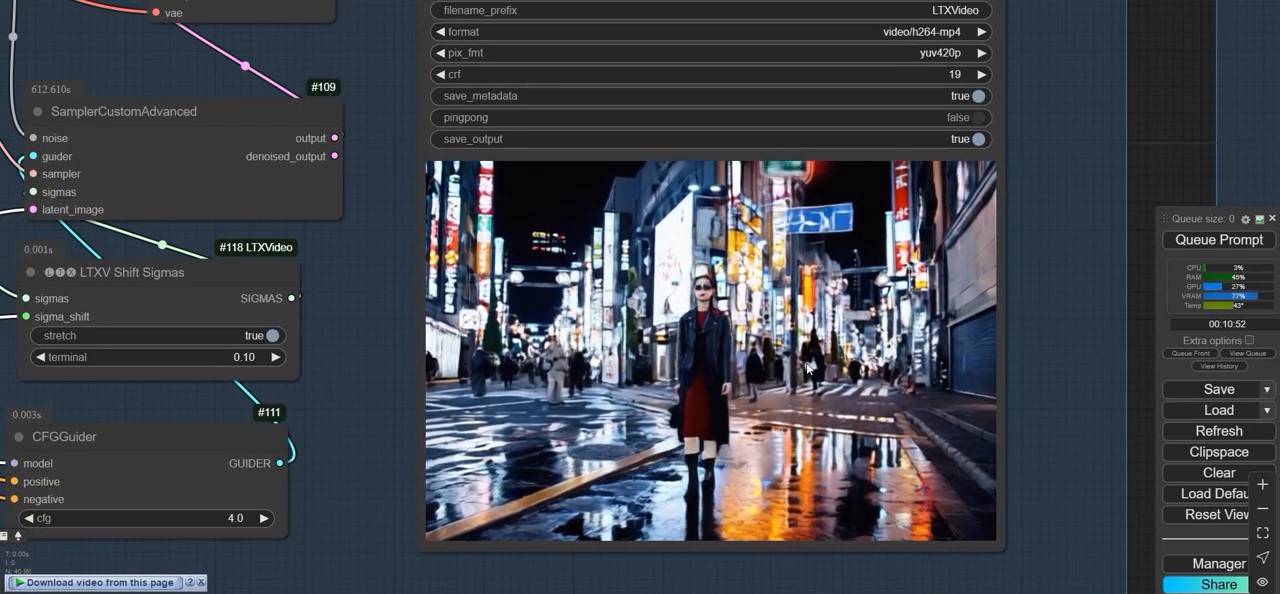
- Load the snowy mountain image Screenshot 2024-11-25 224933.png into the Load Image node
scroll(807, 370, "down", 6)
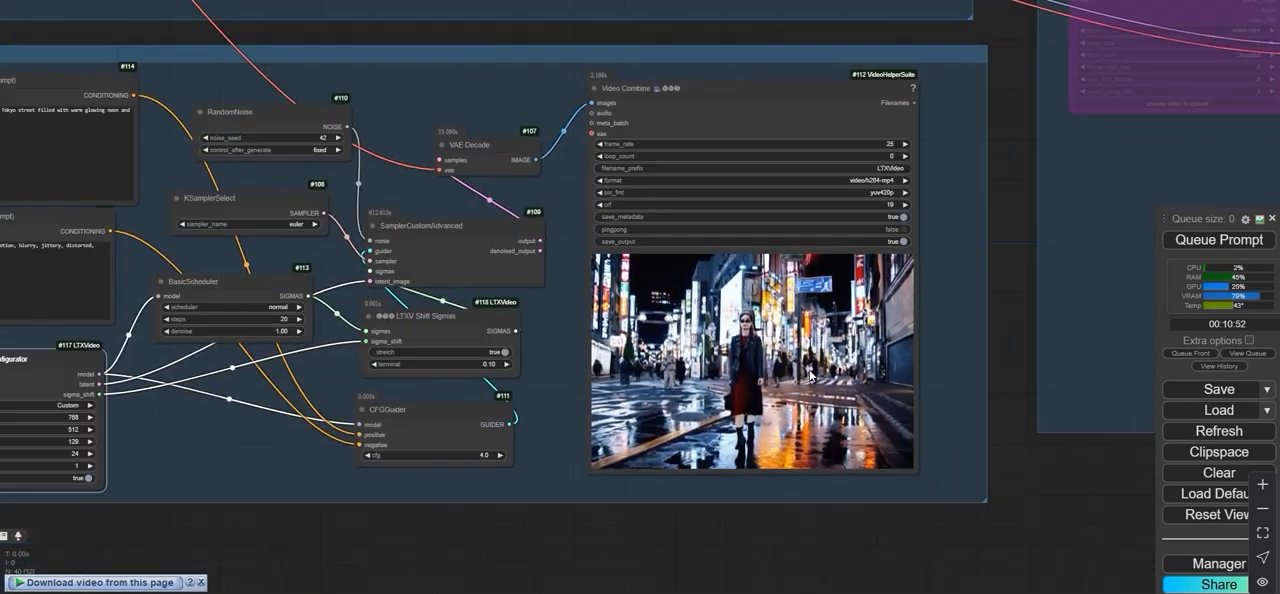
left_click_drag(320, 526, 886, 511)
scroll(267, 222, "up", 2)
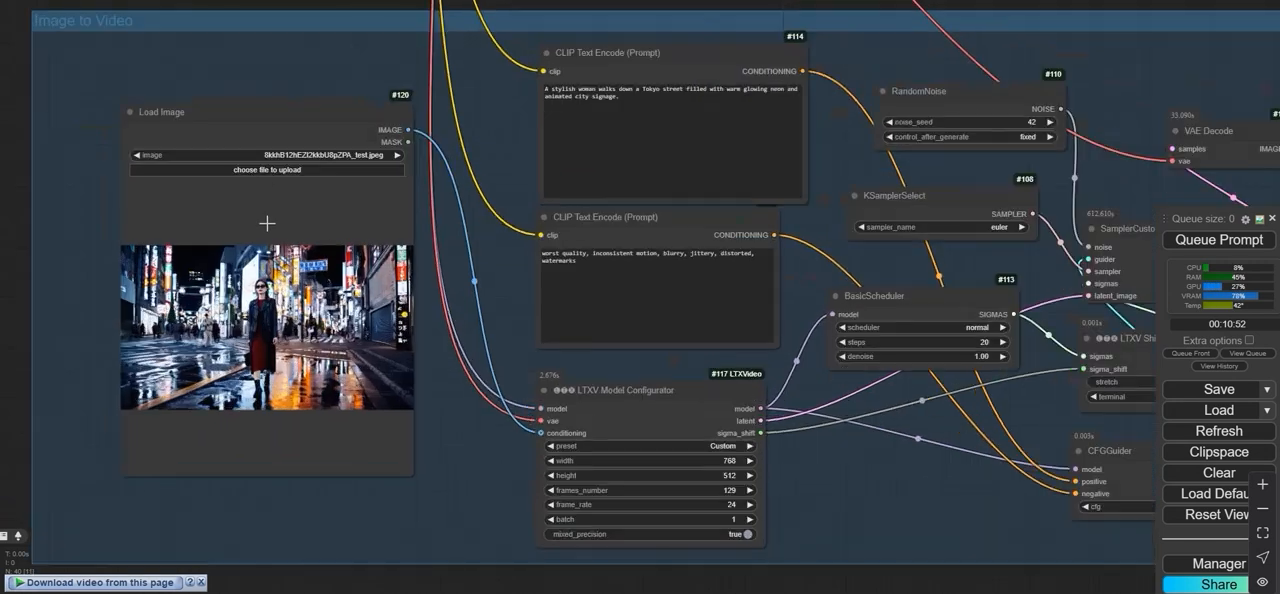
left_click(273, 172)
scroll(489, 218, "down", 2)
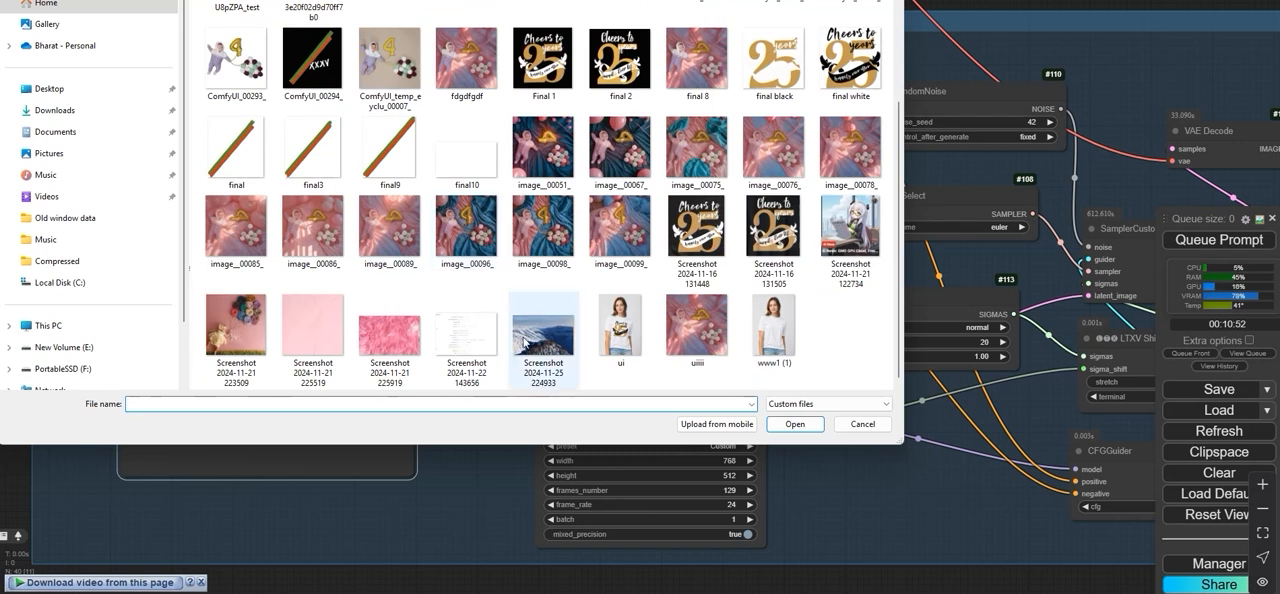
double_click(533, 351)
scroll(282, 338, "up", 3)
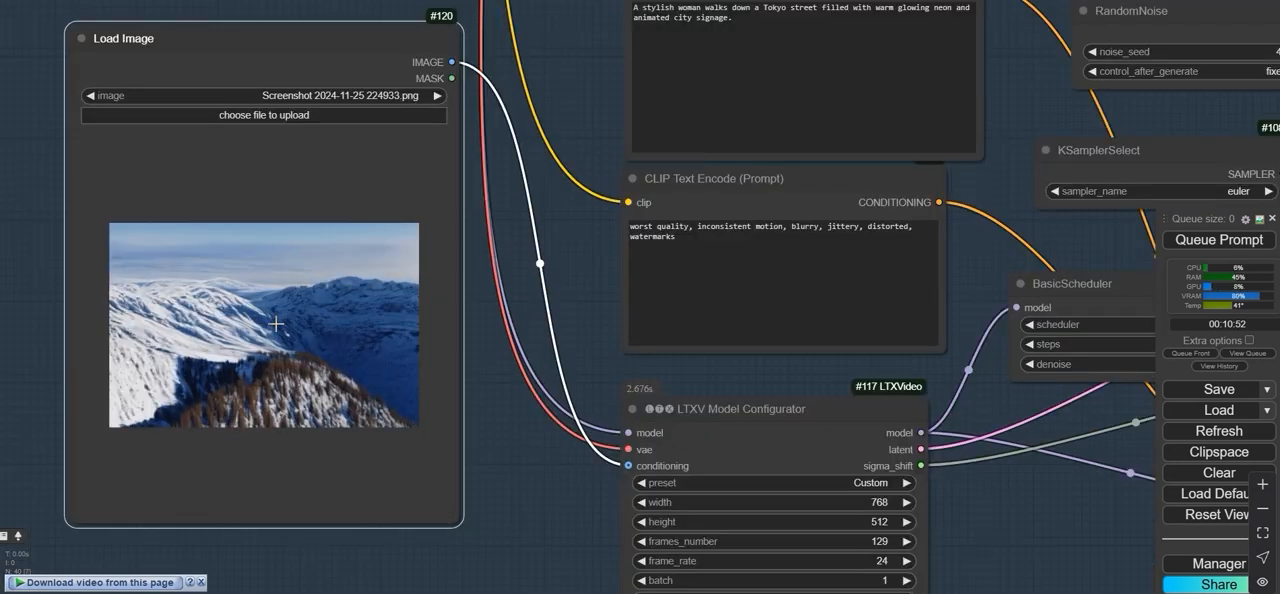
- Replace the positive prompt with the copied text beginning "The camera pans over a snow-covered mountain range, revealing a vast expanse"
right_click(631, 139)
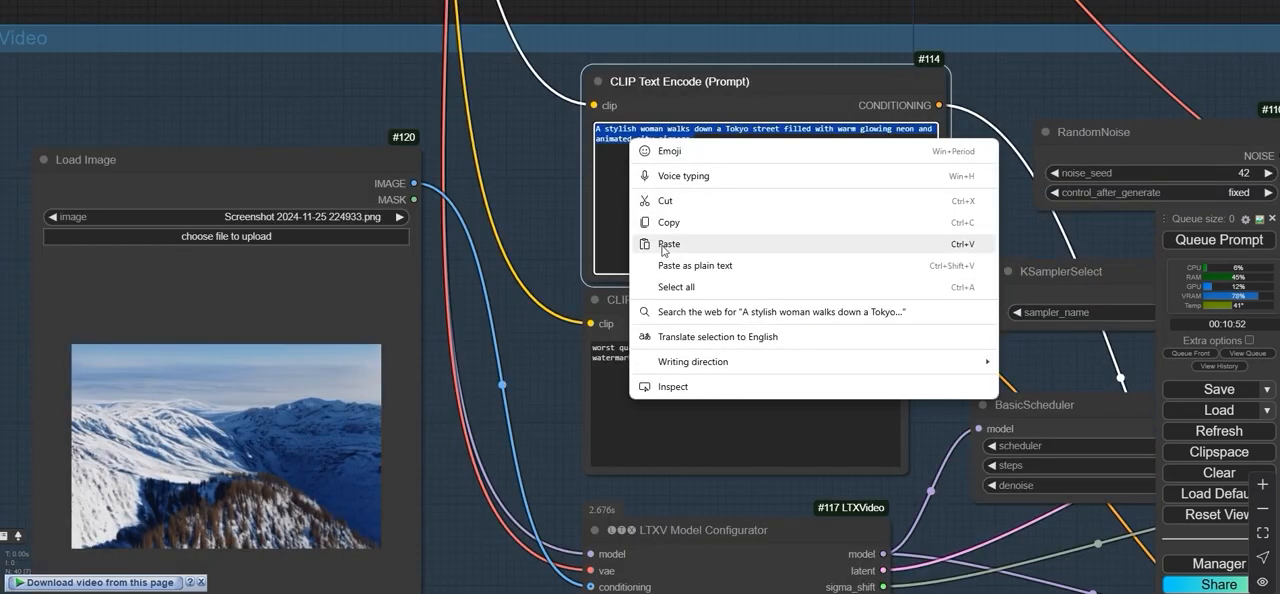
left_click(663, 244)
scroll(570, 157, "up", 1)
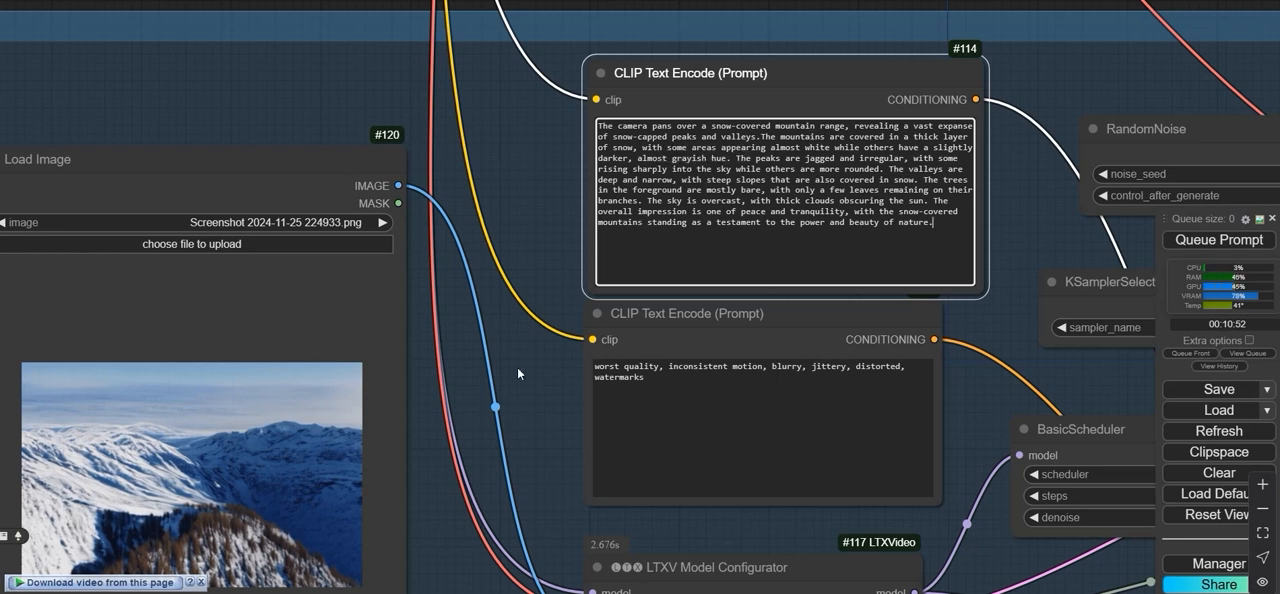
- Set frames_number to 121 in the LTXV Model Configurator for the mountain video
scroll(518, 371, "down", 3)
left_click_drag(518, 371, 55, 334)
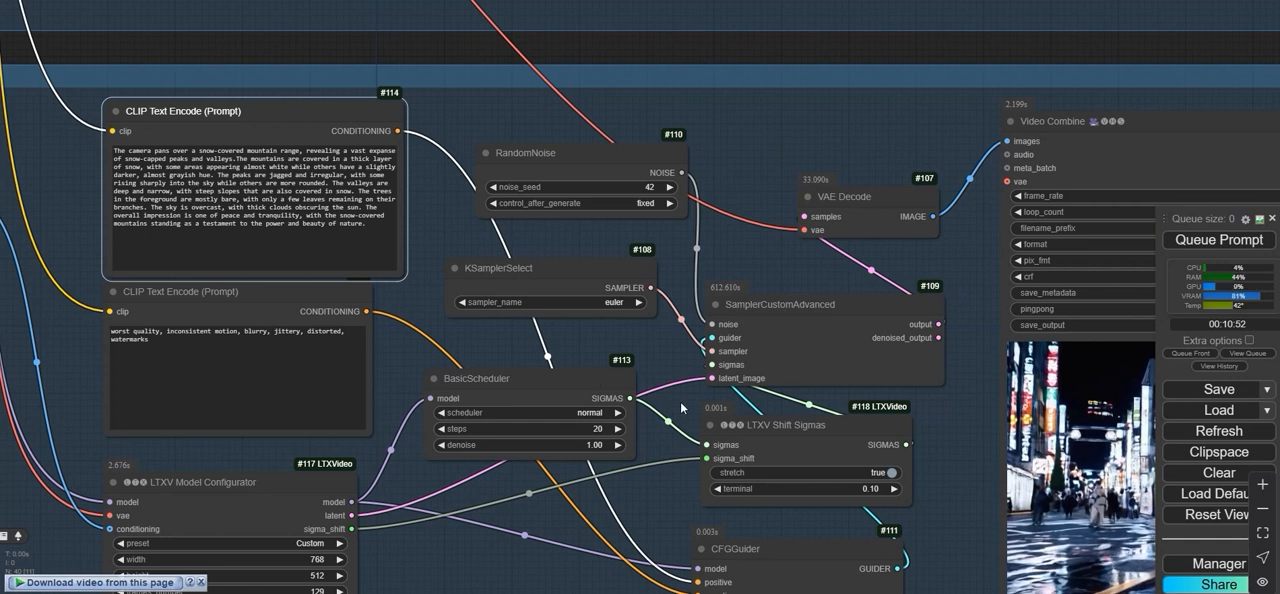
left_click_drag(681, 408, 748, 235)
scroll(665, 262, "up", 3)
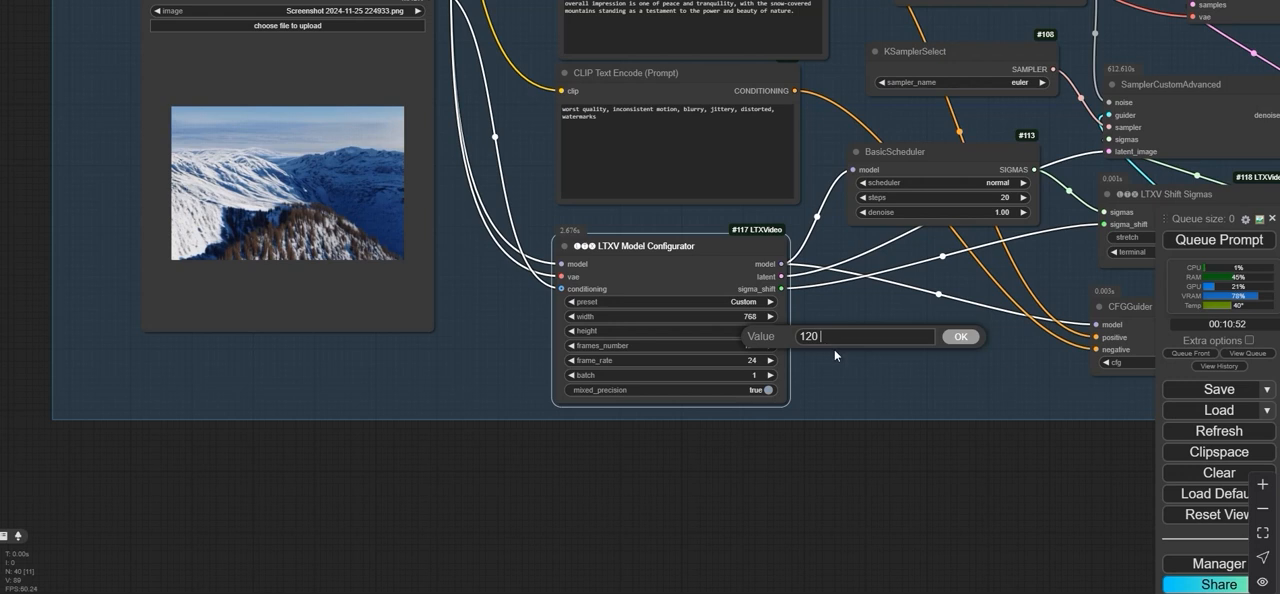
key("BackSpace")
type("1")
left_click(959, 337)
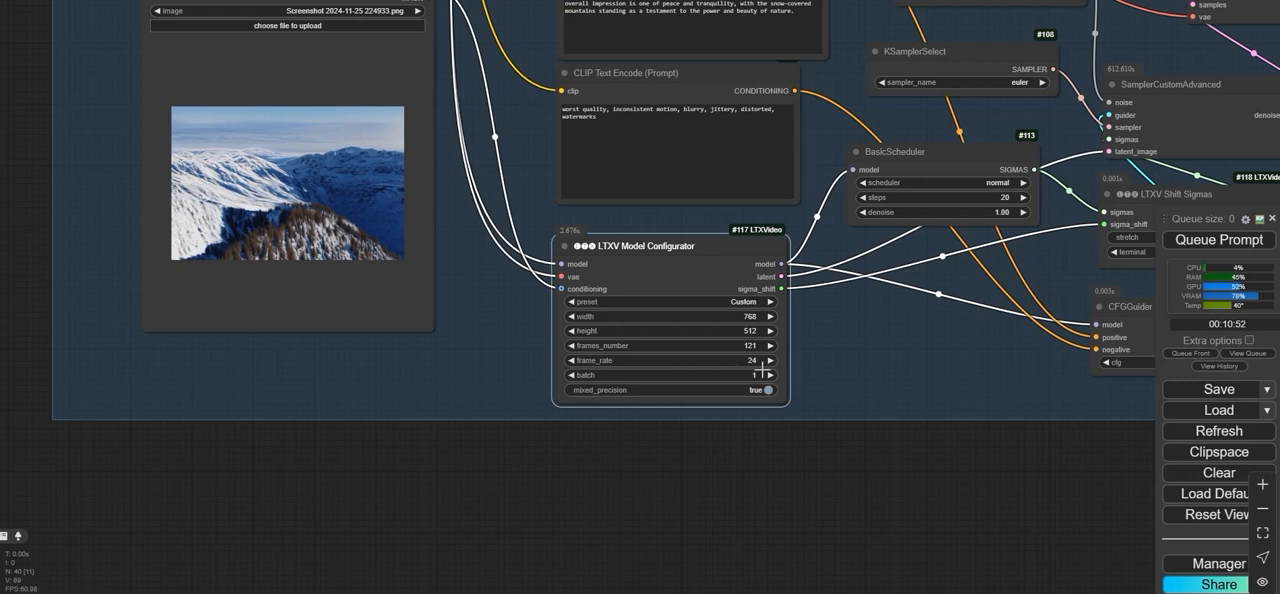
- Set the BasicScheduler steps to 40 in the Image to Video group
scroll(841, 485, "down", 3)
scroll(750, 395, "up", 6)
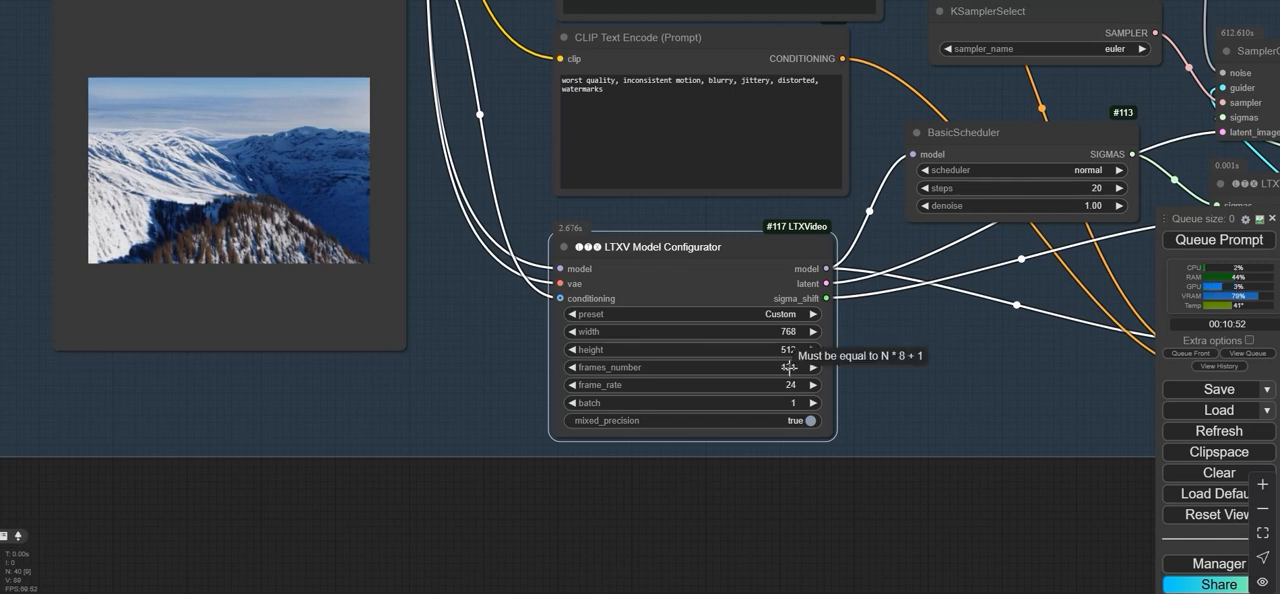
scroll(790, 370, "down", 4)
left_click_drag(833, 480, 634, 487)
left_click_drag(792, 472, 718, 495)
right_click(786, 296)
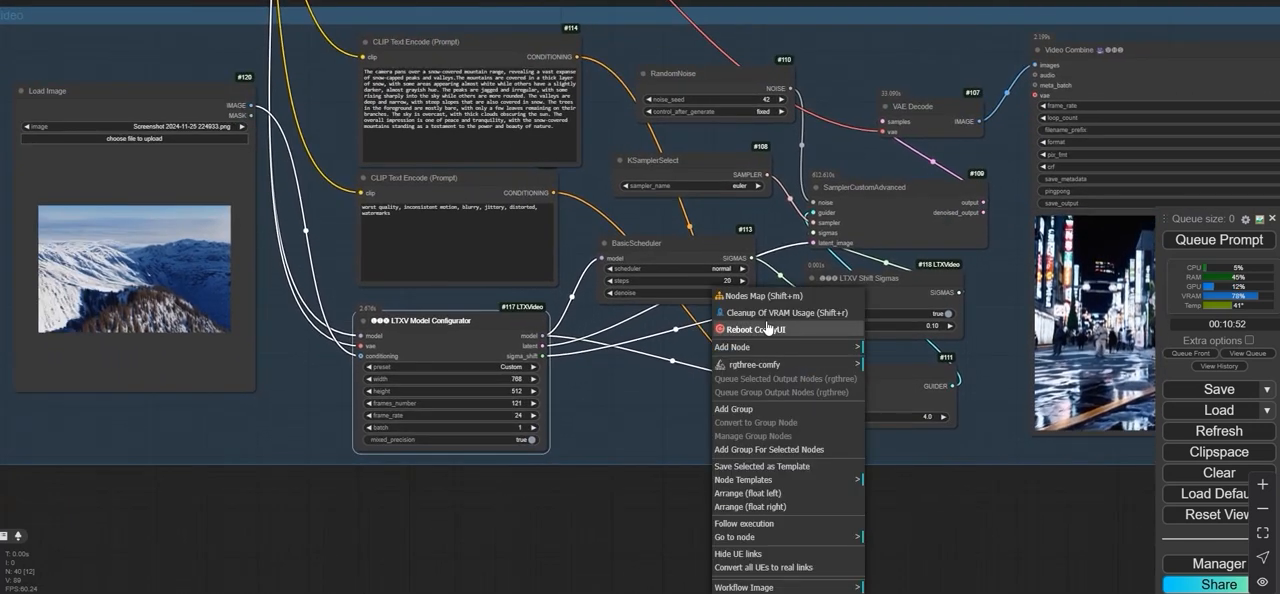
left_click(728, 283)
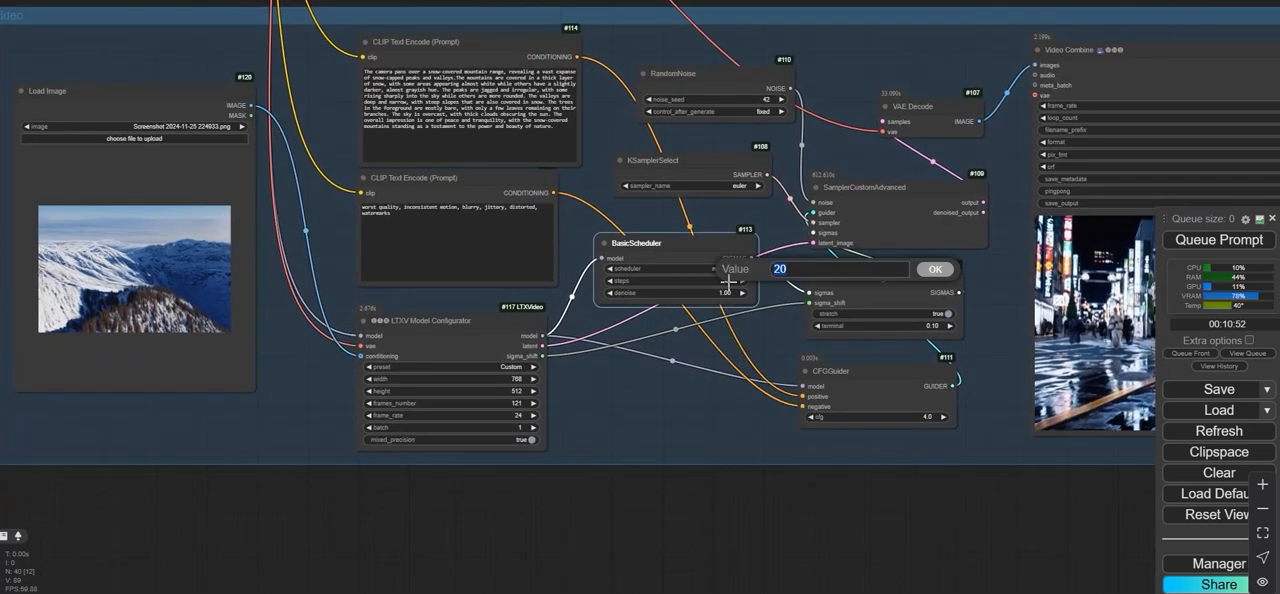
left_click(932, 272)
scroll(895, 555, "down", 2)
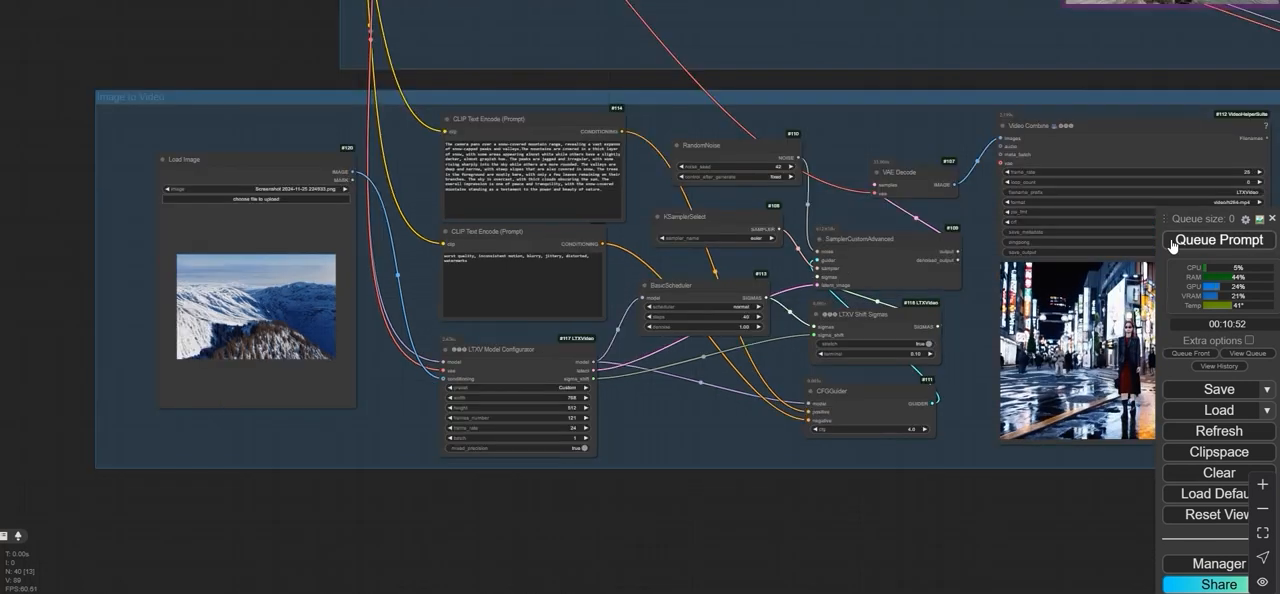
- Examine the generated snowy mountain video in the Video Combine node along with the settings used in the group
left_click_drag(1026, 497, 776, 484)
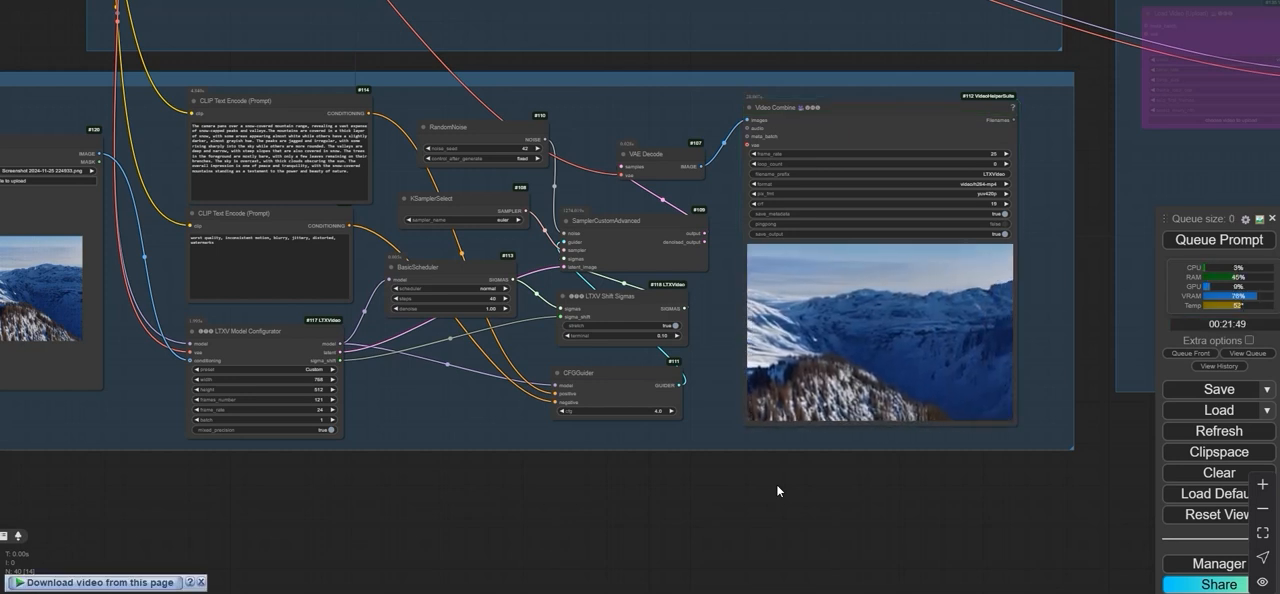
left_click_drag(933, 523, 832, 521)
scroll(781, 370, "up", 6)
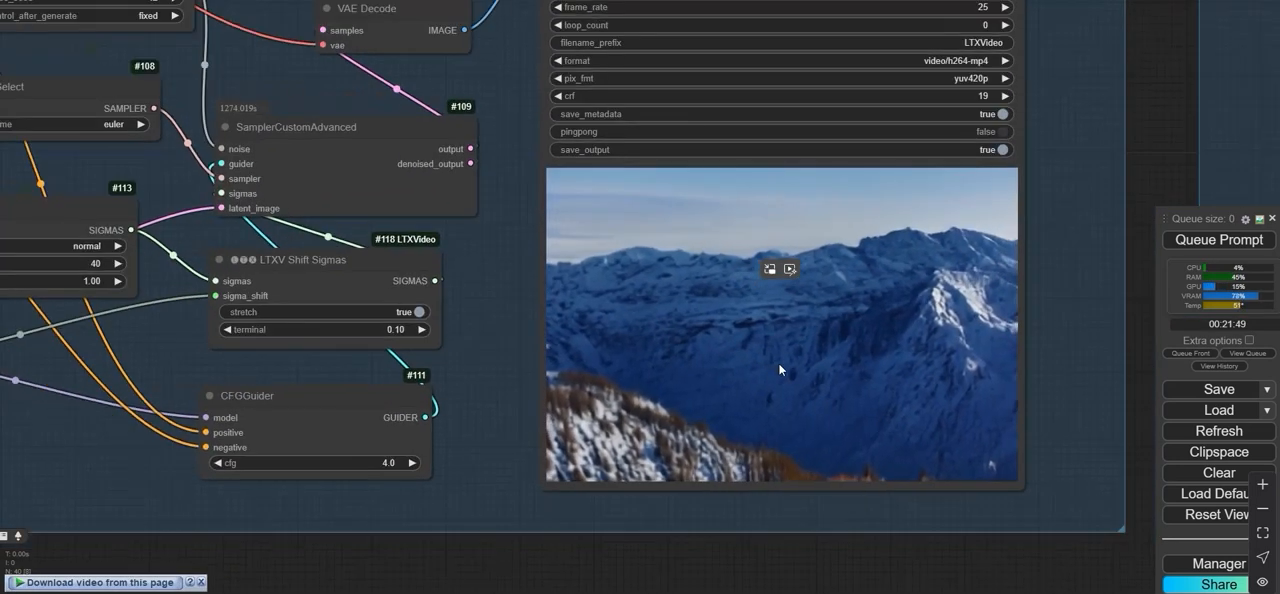
scroll(781, 372, "down", 4)
left_click_drag(470, 556, 642, 552)
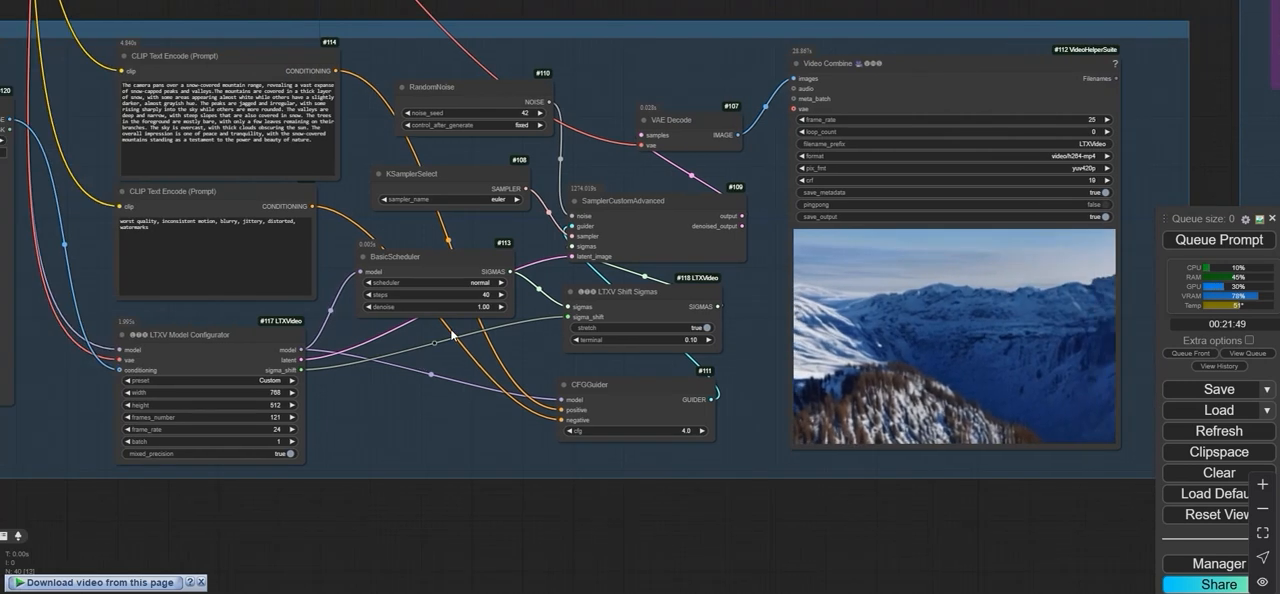
left_click_drag(518, 515, 731, 520)
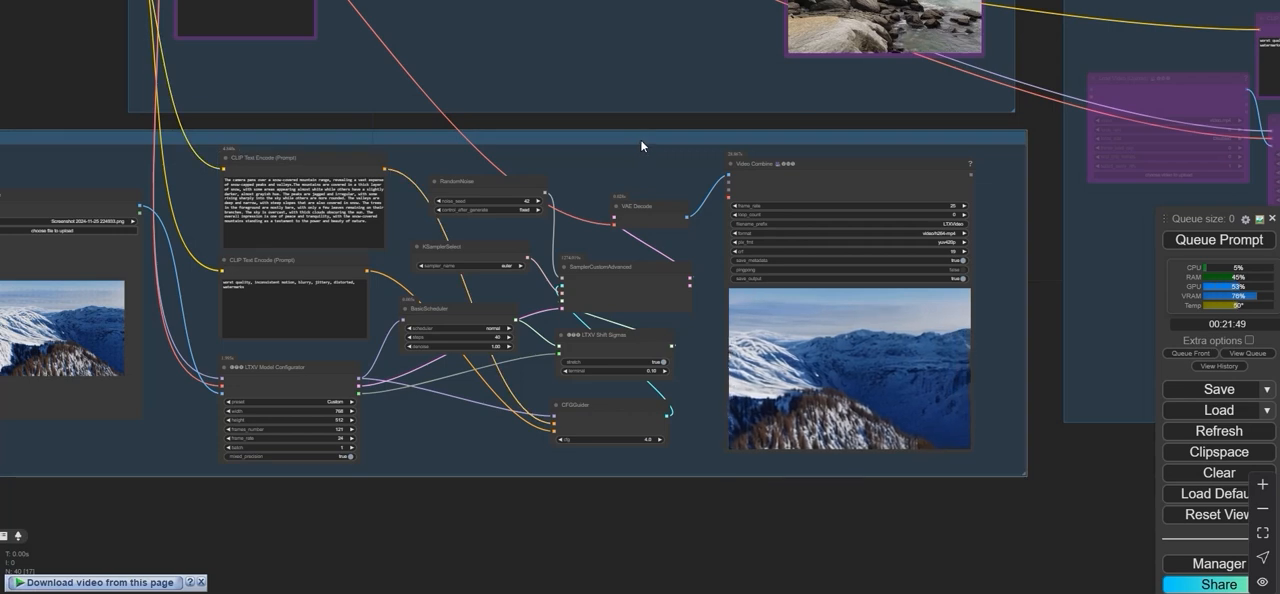
- Enable only the Video to Video group in the Fast Groups Bypasser, leaving TEXT TO VIDEO and Image to Video disabled
left_click_drag(640, 139, 644, 144)
left_click_drag(482, 156, 762, 470)
scroll(318, 268, "down", 3)
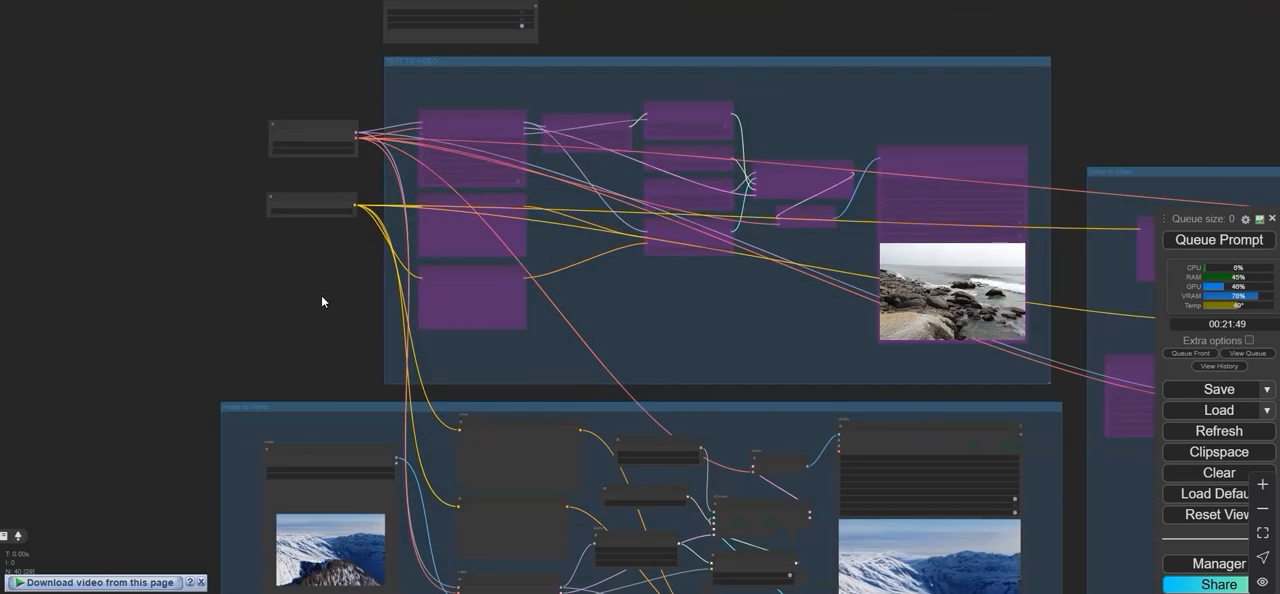
left_click_drag(321, 295, 341, 444)
scroll(440, 186, "up", 5)
left_click(499, 174)
scroll(505, 172, "up", 3)
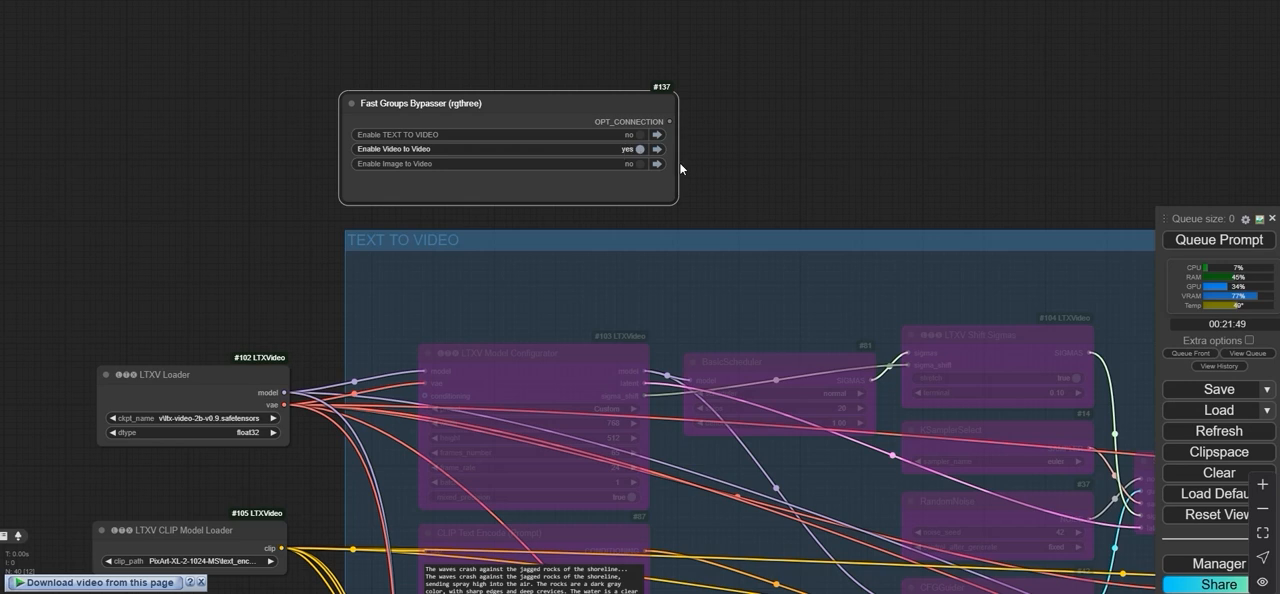
- Load LTXVideo_00006.mp4 from the ComfyUI folder on drive E into the Load Video node of the Video to Video group
scroll(691, 171, "down", 2)
left_click_drag(755, 134, 117, 93)
scroll(711, 140, "down", 2)
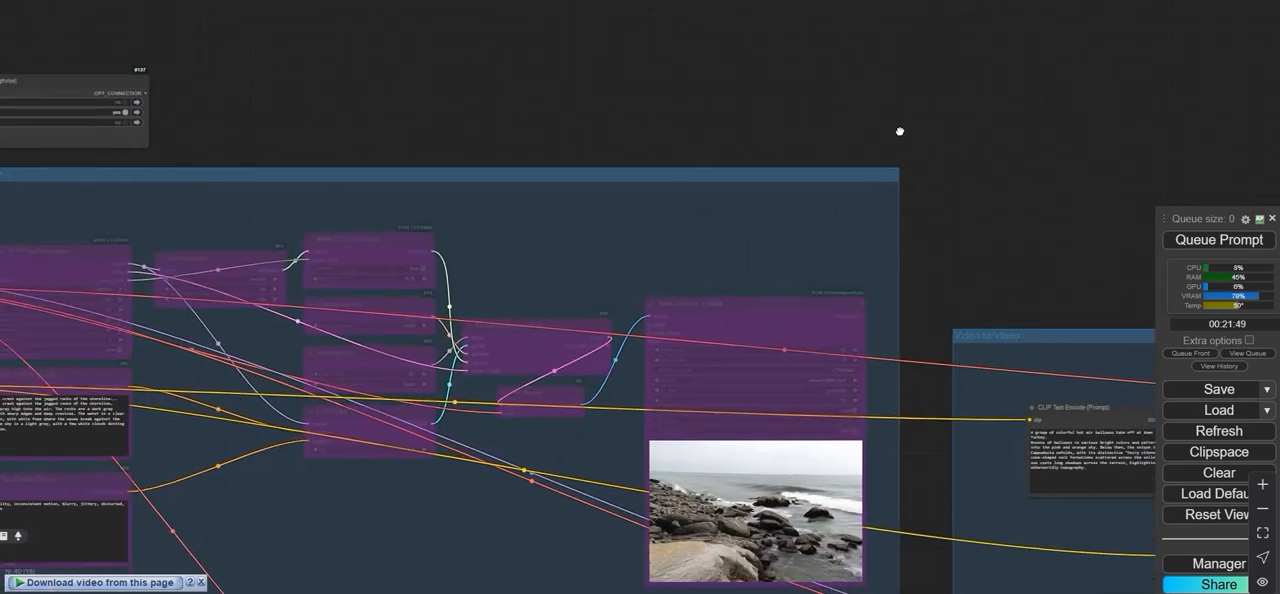
left_click_drag(1010, 172, 400, 14)
scroll(617, 69, "down", 3)
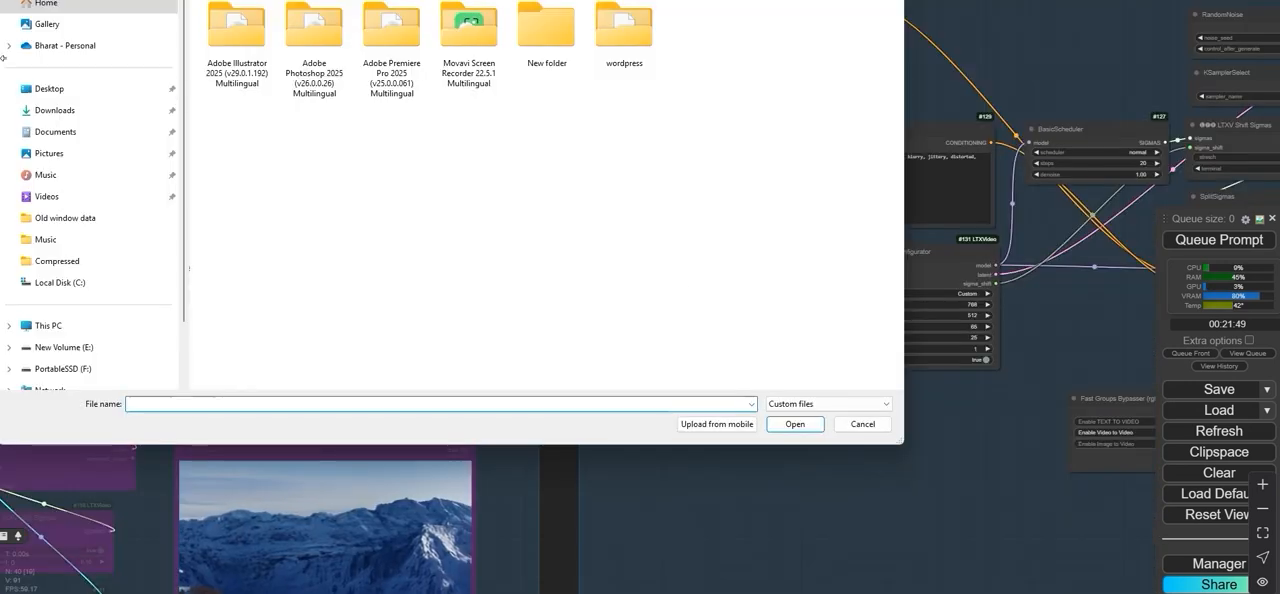
left_click(76, 93)
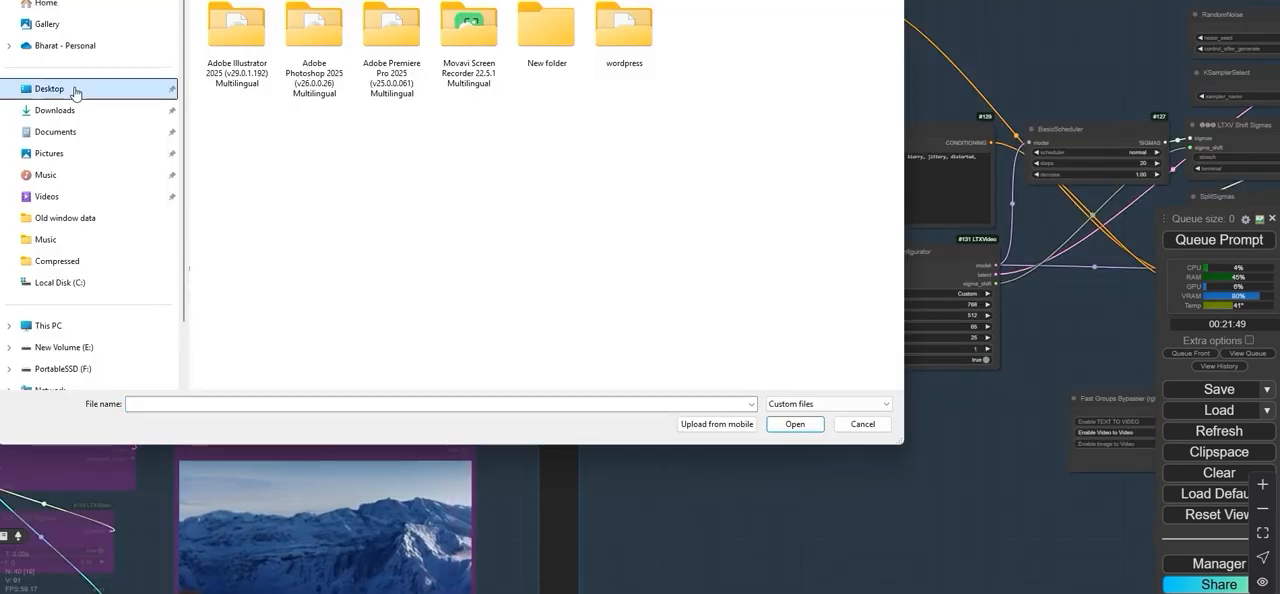
left_click(100, 347)
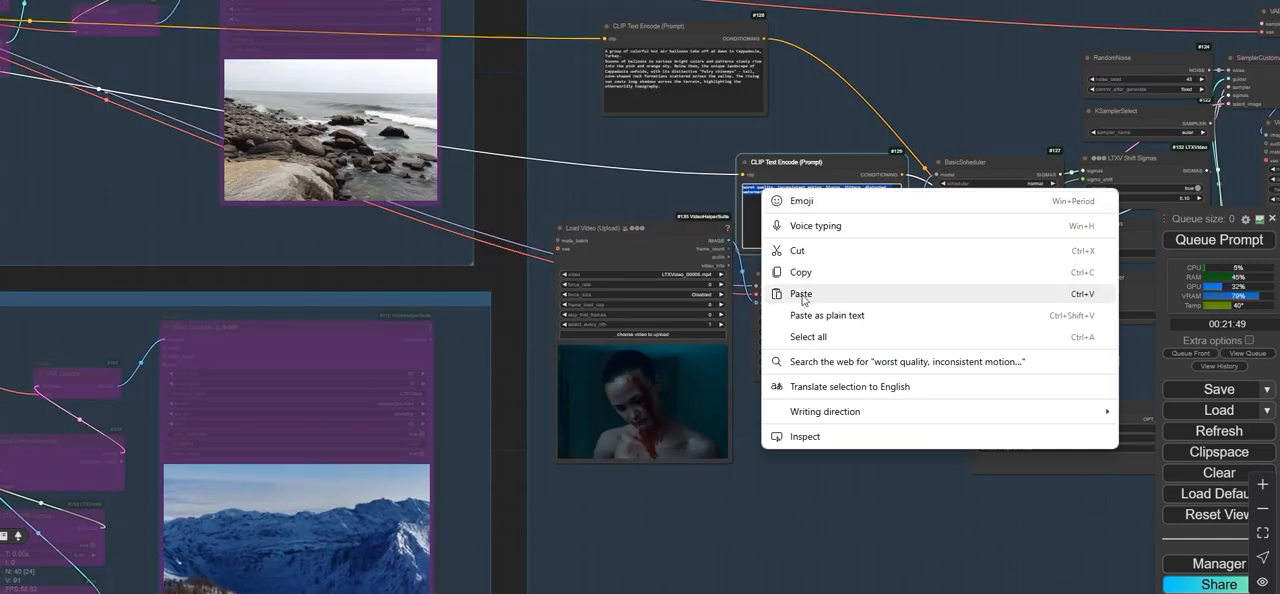
- Enter the prompt beginning "A woman with blood on her face and a white tank top looks down" in the Video to Video group
left_click(760, 291)
scroll(538, 210, "up", 3)
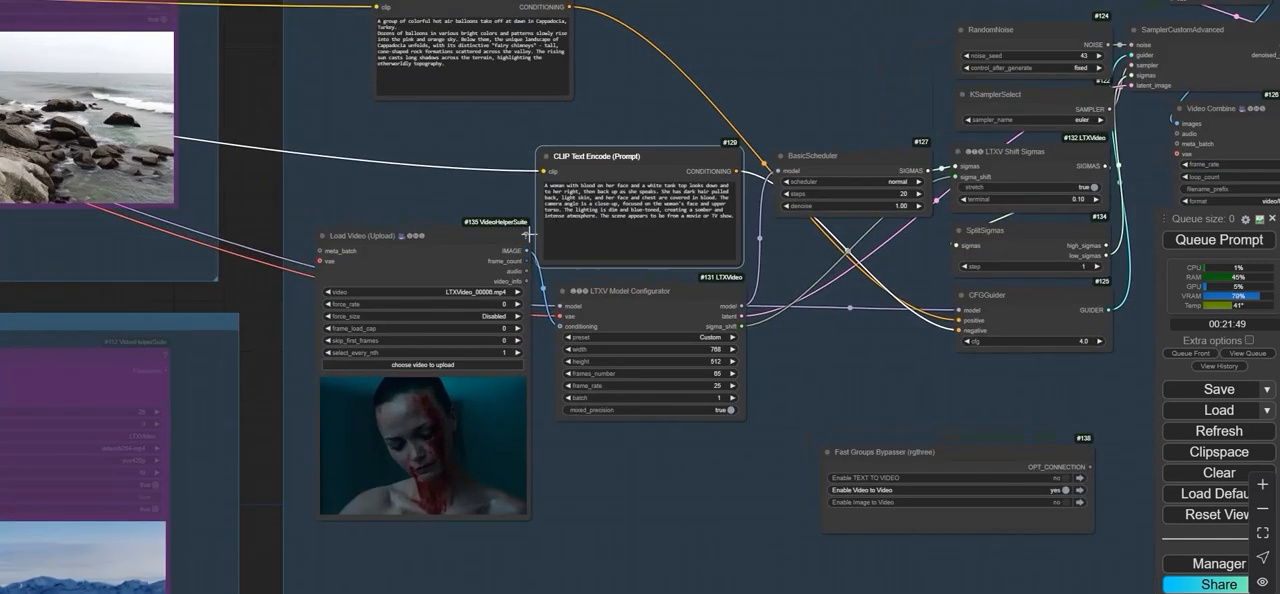
scroll(531, 230, "up", 1)
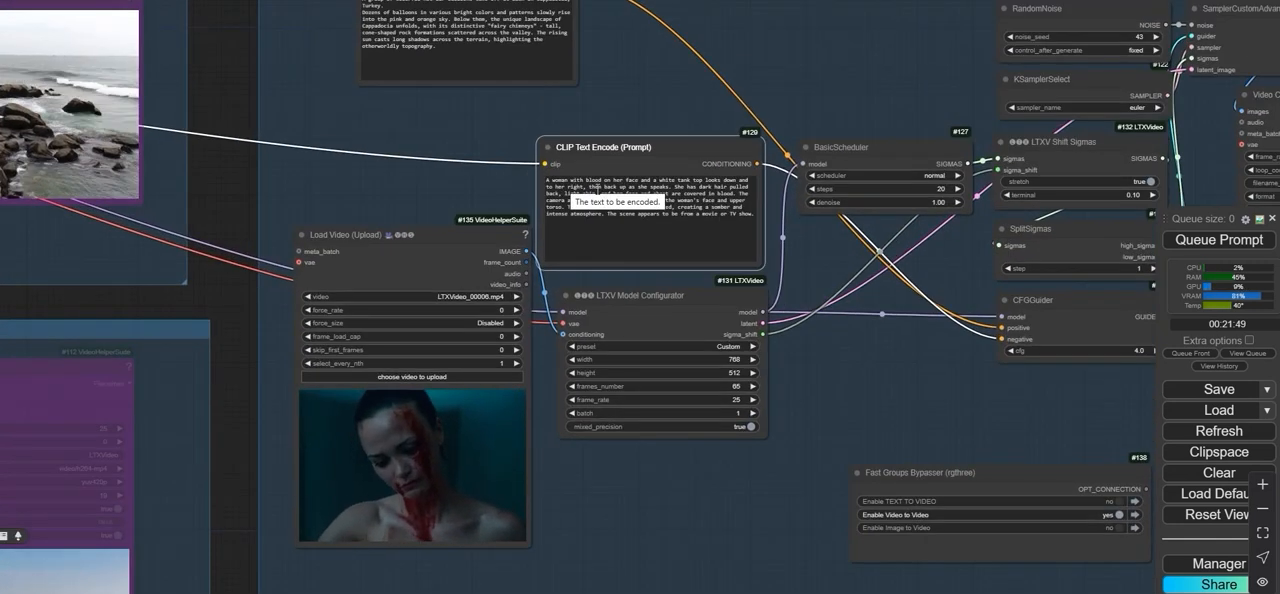
scroll(820, 270, "down", 3)
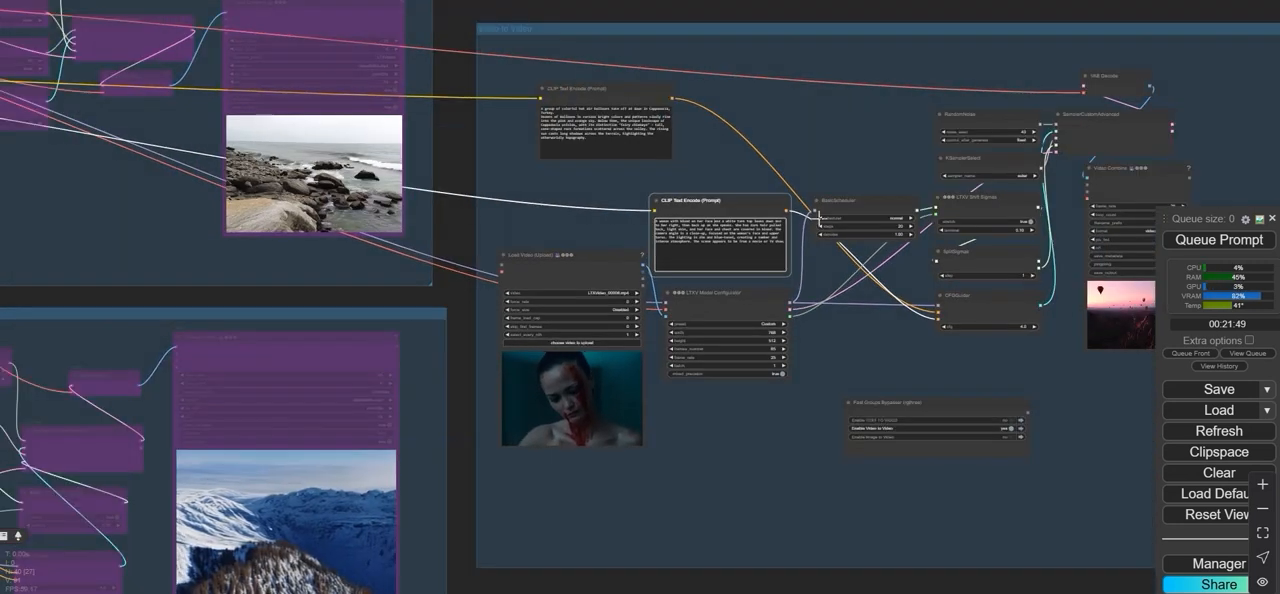
scroll(820, 218, "down", 1)
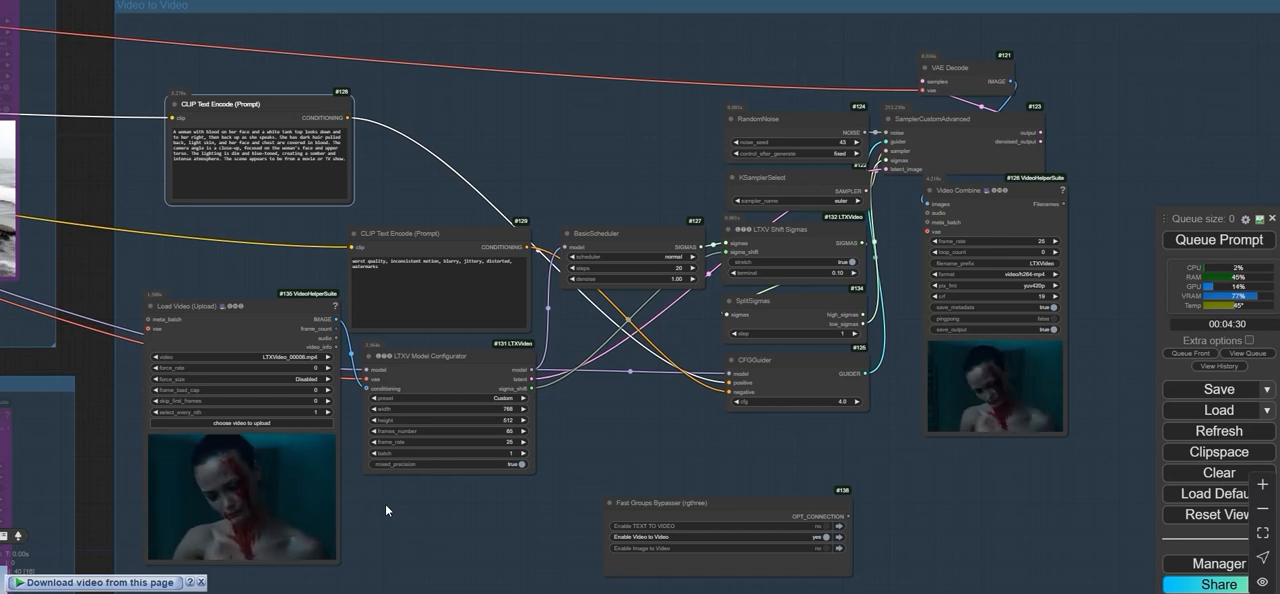
- Examine the generated clip in the Video to Video group's Video Combine node and compare it with the input video and settings
scroll(903, 392, "up", 4)
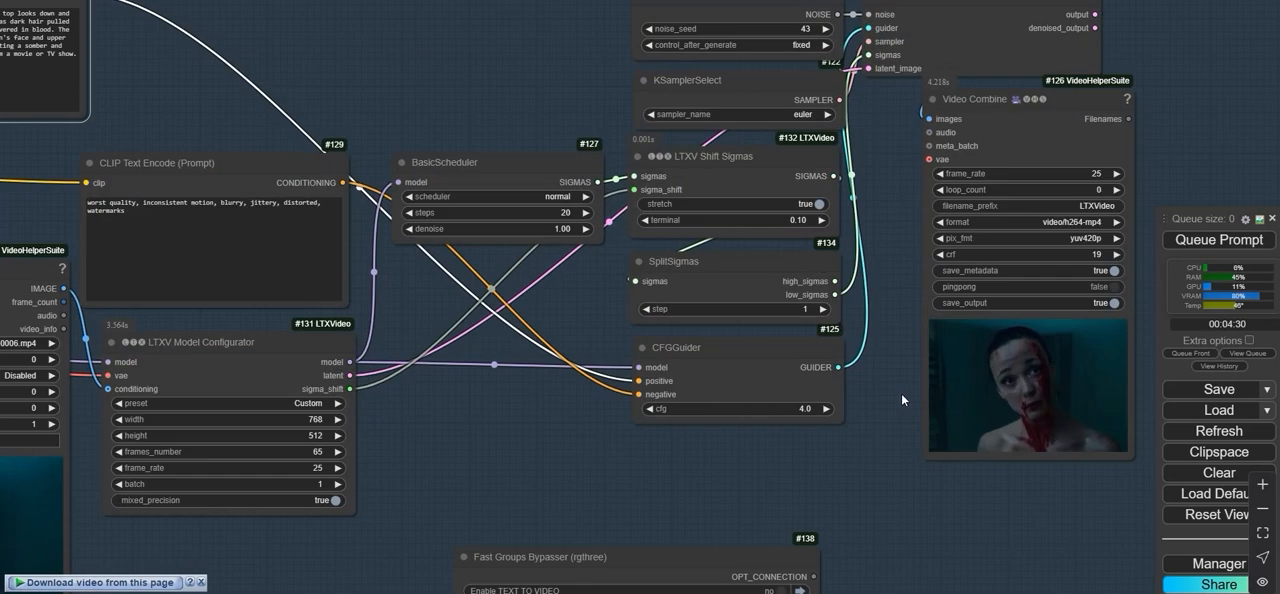
left_click_drag(901, 393, 725, 367)
scroll(725, 367, "up", 4)
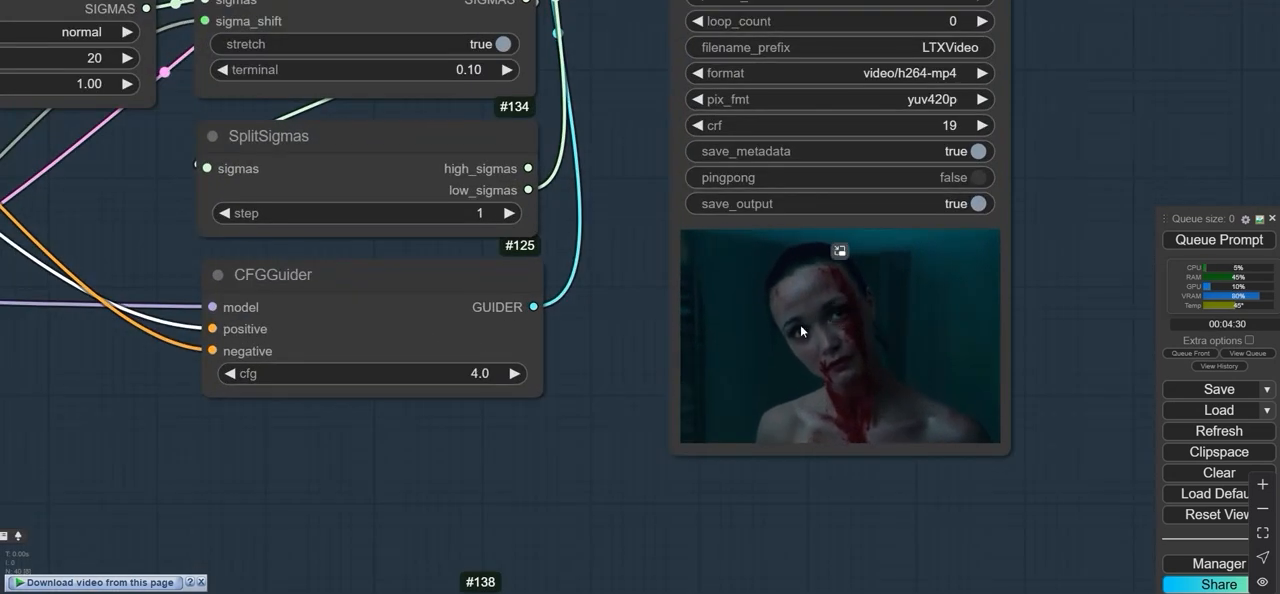
scroll(867, 359, "down", 2)
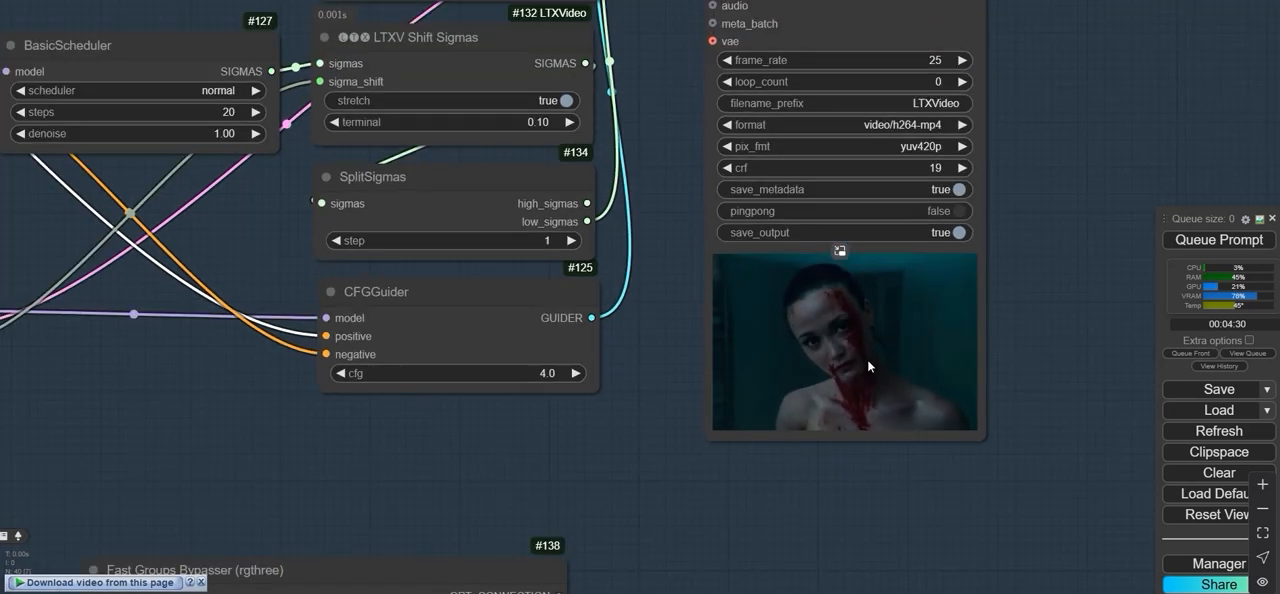
scroll(867, 359, "down", 12)
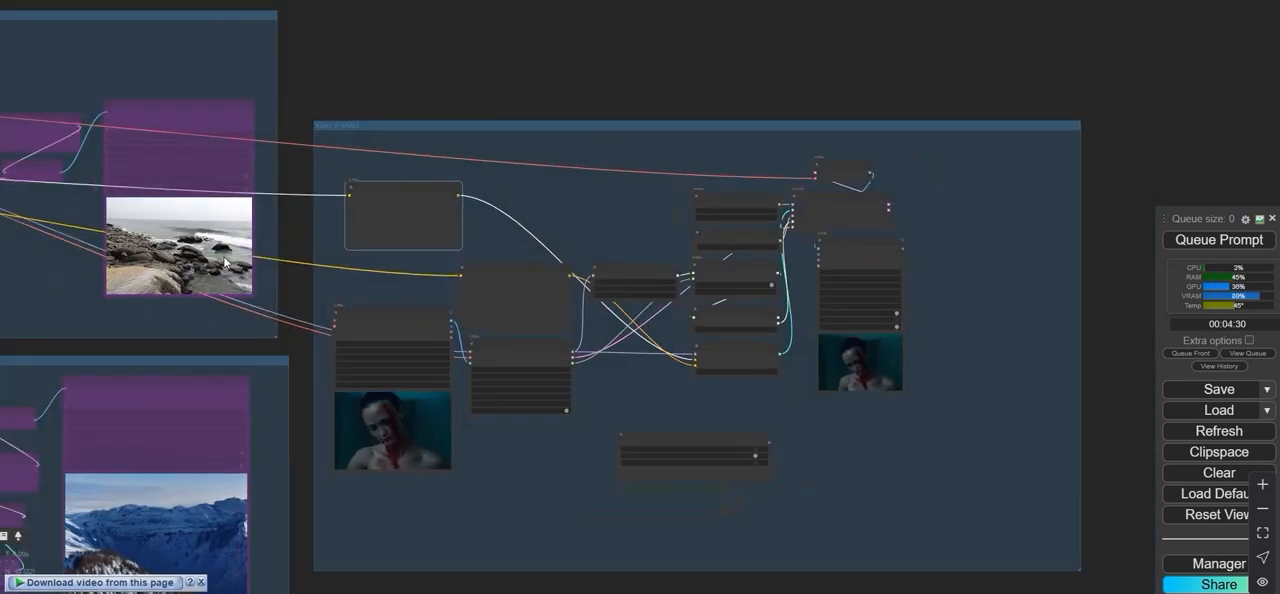
scroll(348, 350, "up", 5)
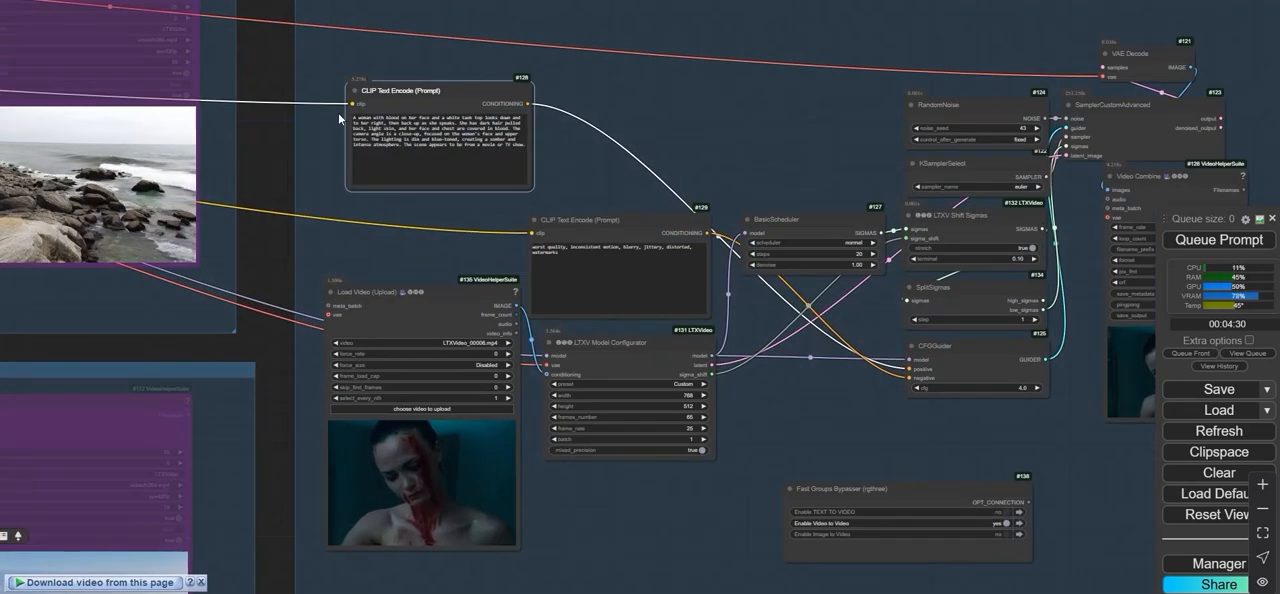
left_click_drag(803, 449, 625, 437)
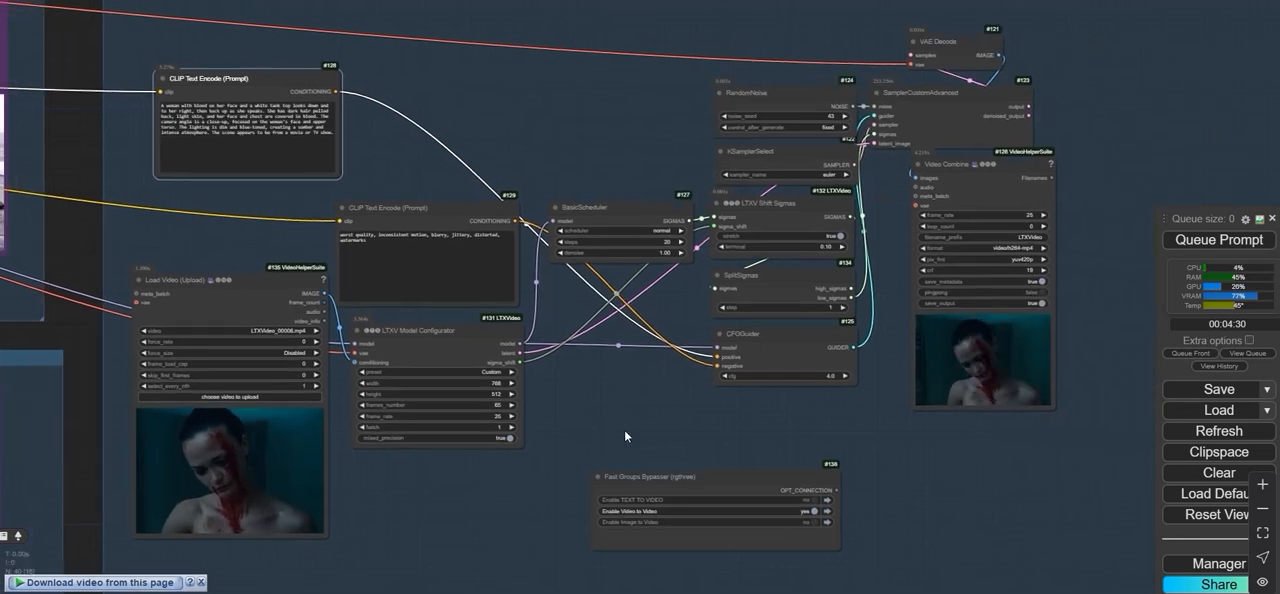
scroll(930, 385, "up", 2)
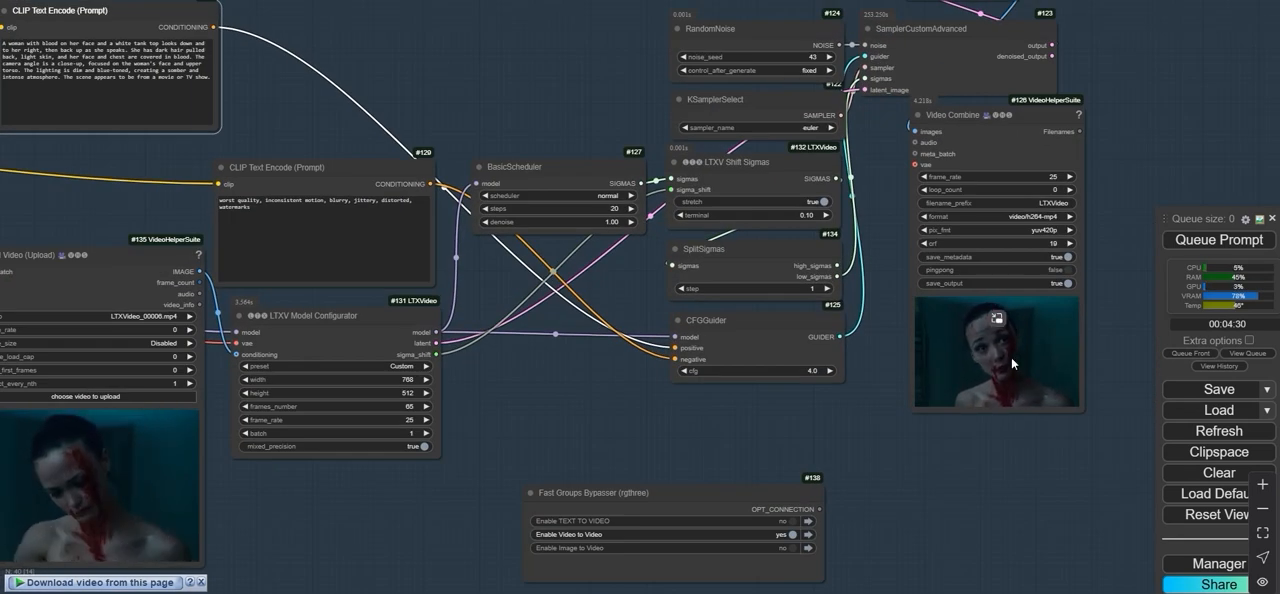
scroll(1012, 364, "up", 12)
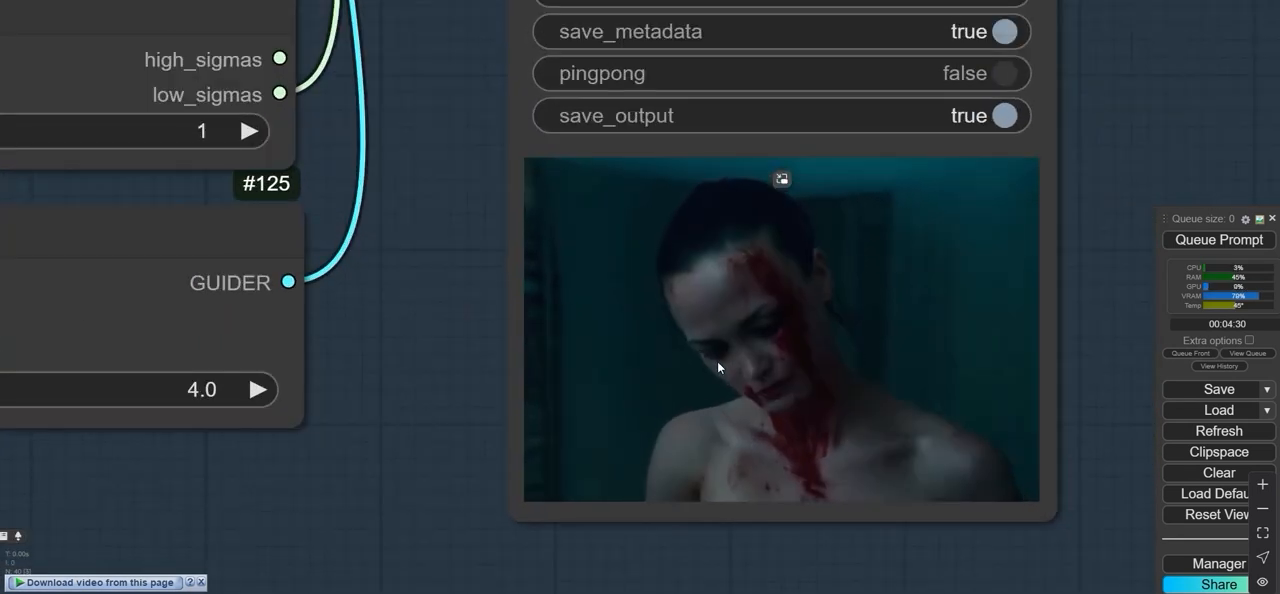
scroll(717, 367, "down", 9)
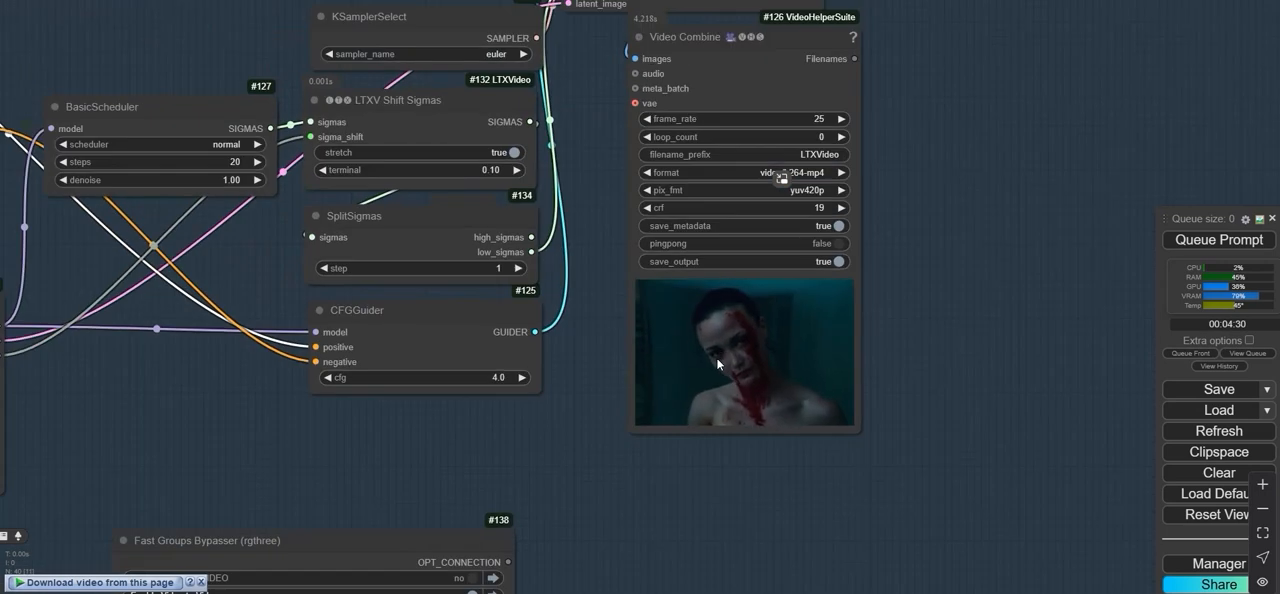
- Replace the word "woman" with "men" at the start of the Video to Video group's positive prompt
scroll(716, 357, "down", 8)
left_click_drag(367, 55, 601, 74)
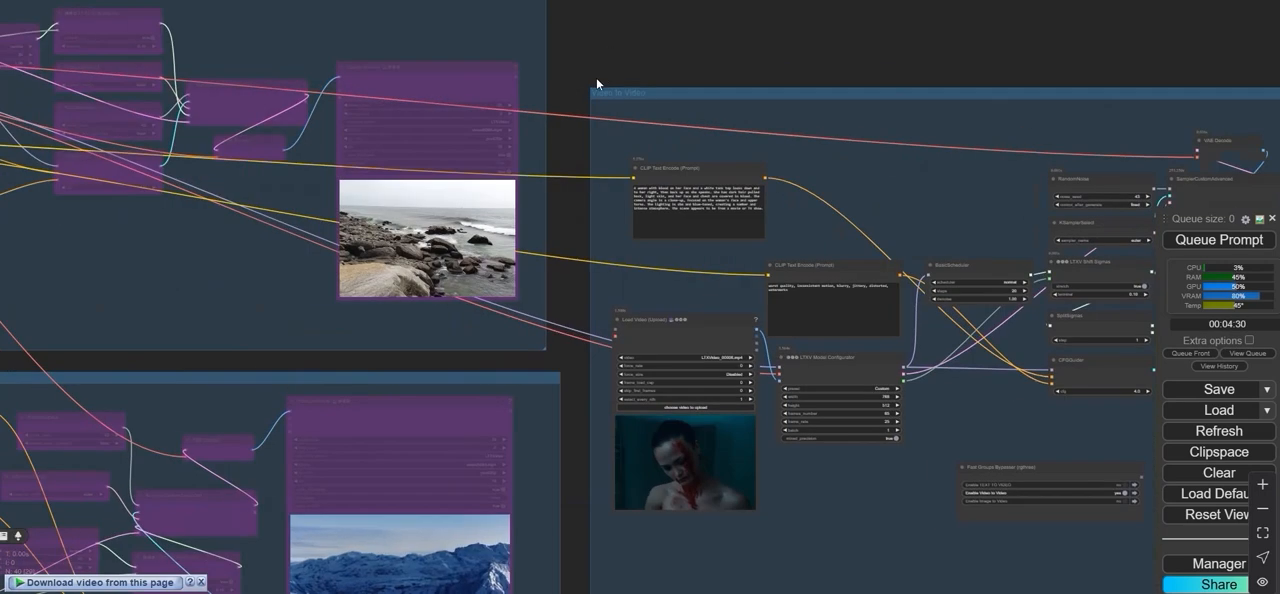
scroll(600, 200, "up", 9)
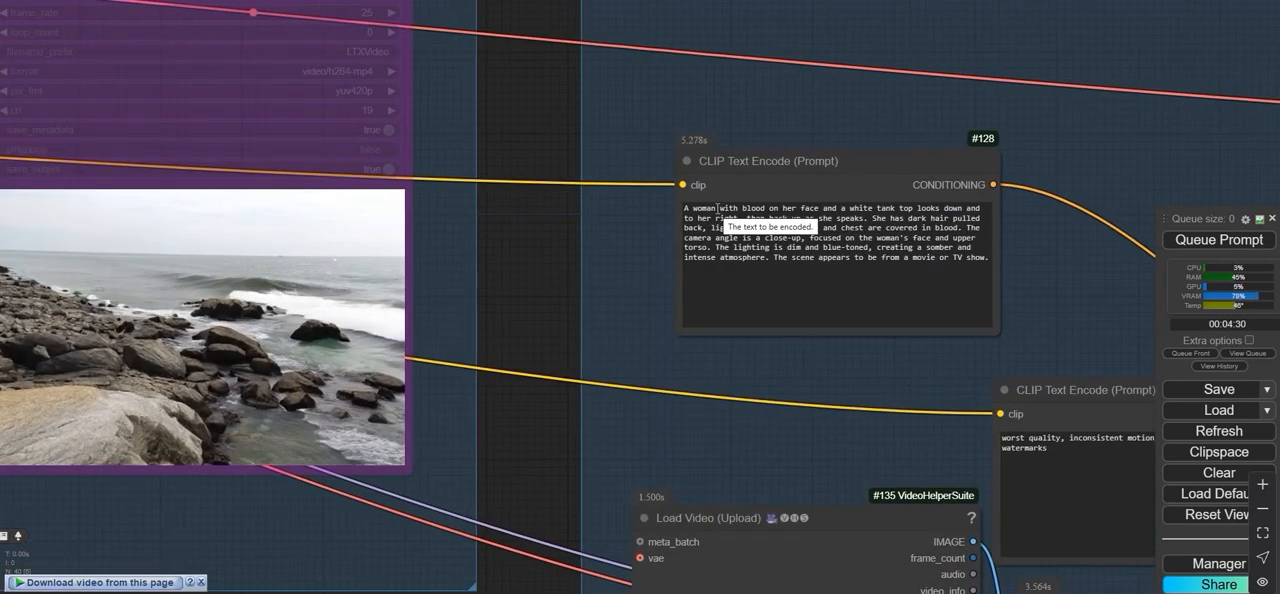
double_click(706, 210)
type("men")
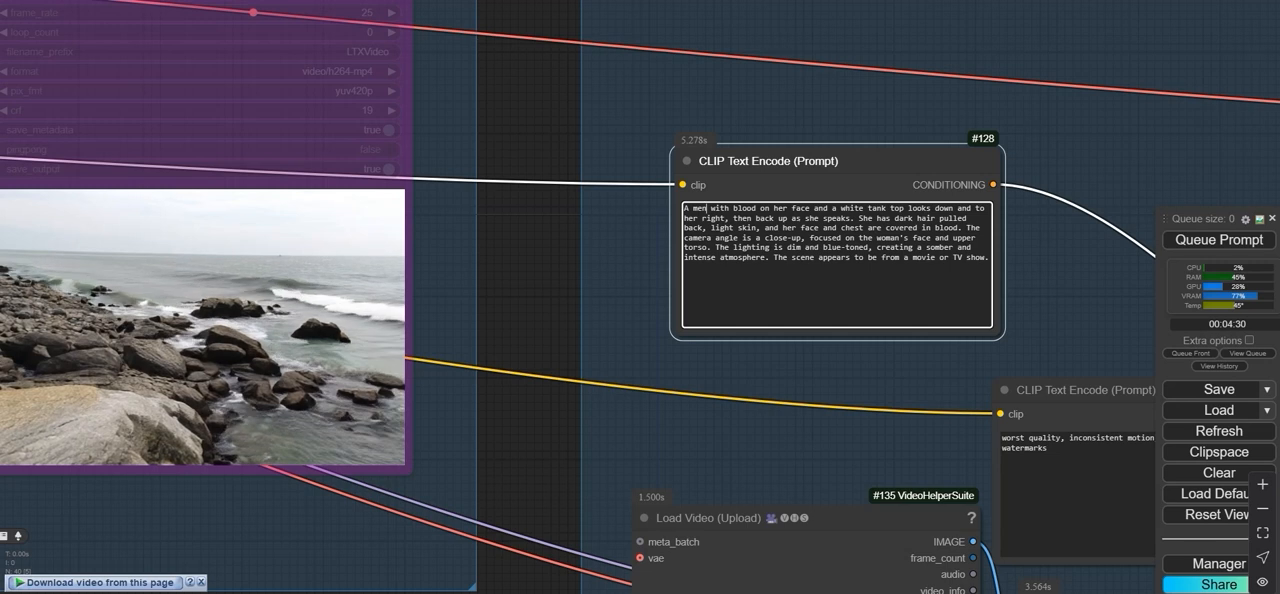
scroll(620, 95, "down", 4)
scroll(600, 104, "down", 4)
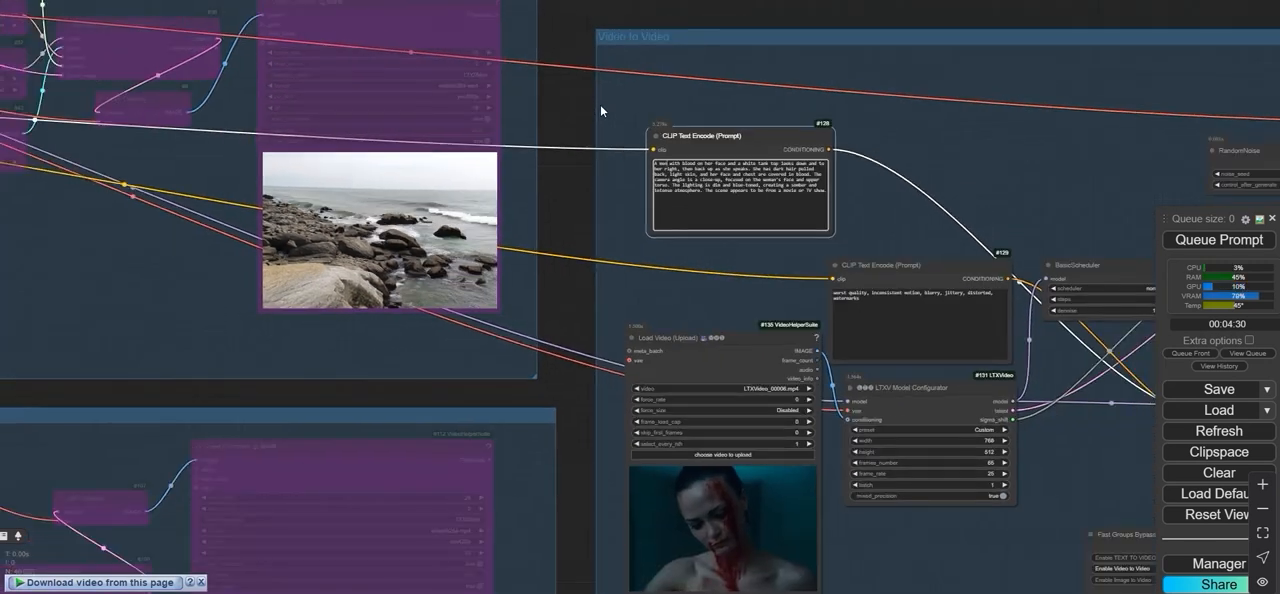
scroll(451, 150, "down", 2)
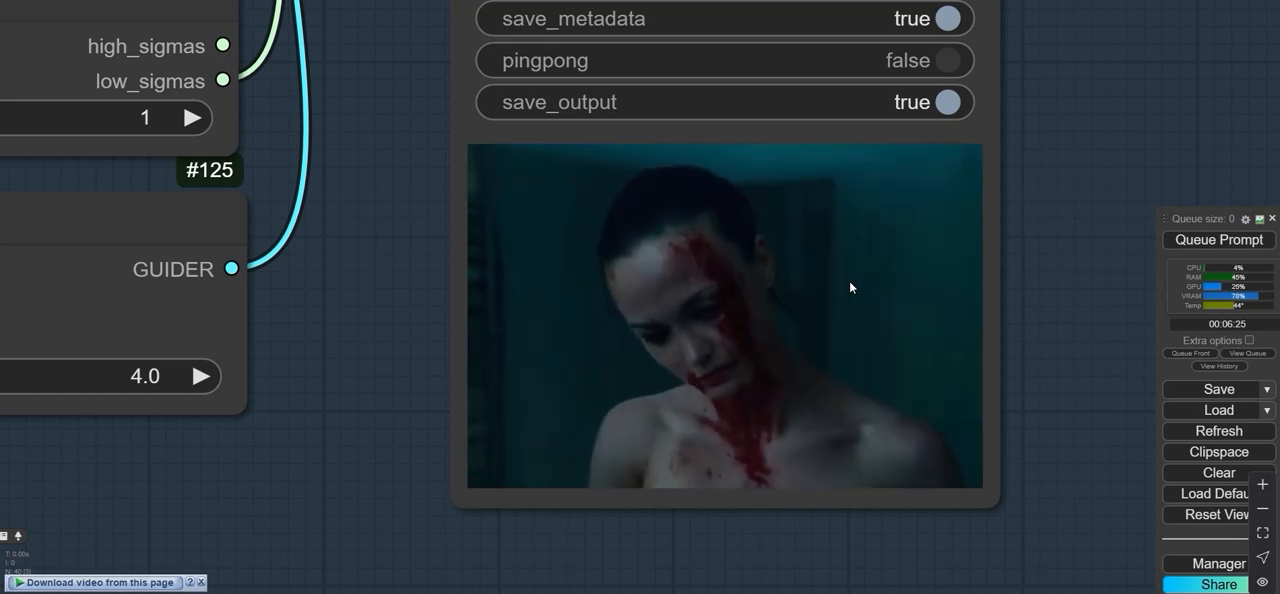
- Review the regenerated Video to Video clip alongside the input video and the other groups of the workflow
scroll(849, 280, "down", 10)
left_click_drag(549, 392, 776, 451)
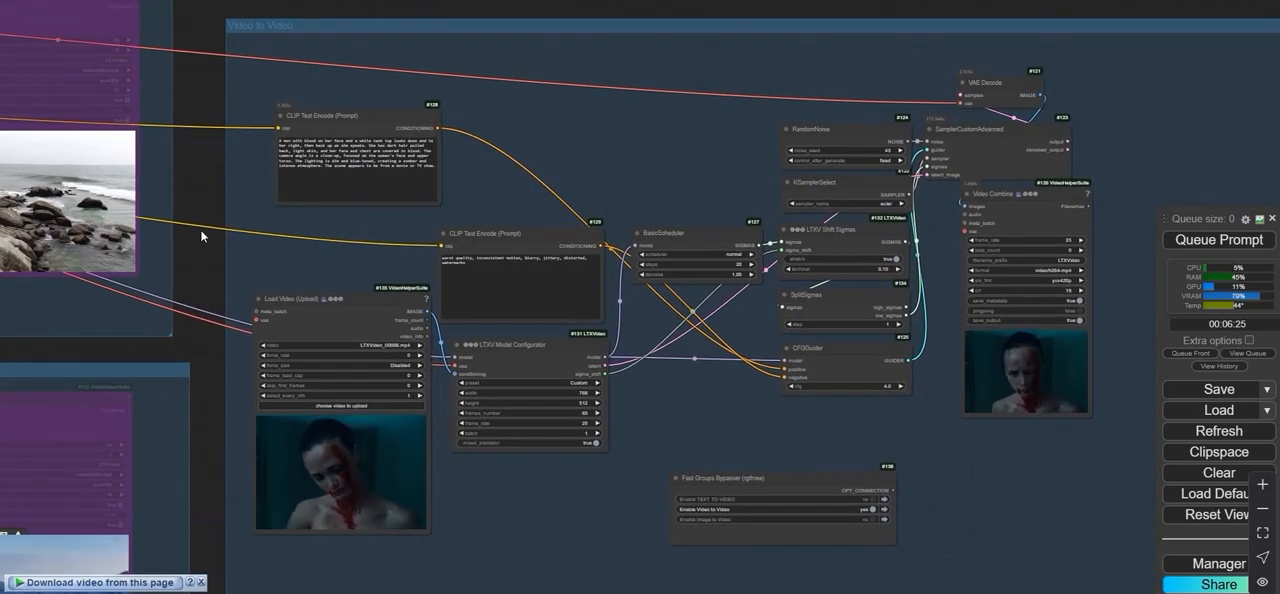
scroll(202, 236, "down", 4)
left_click_drag(207, 235, 479, 235)
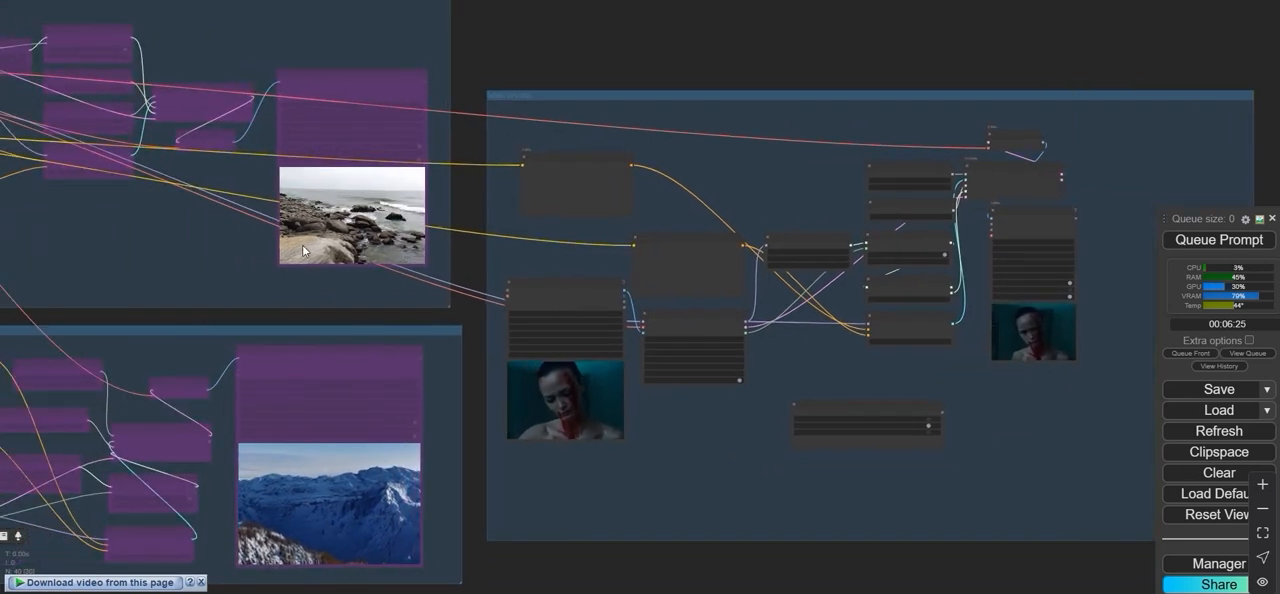
scroll(492, 243, "up", 7)
scroll(471, 213, "down", 7)
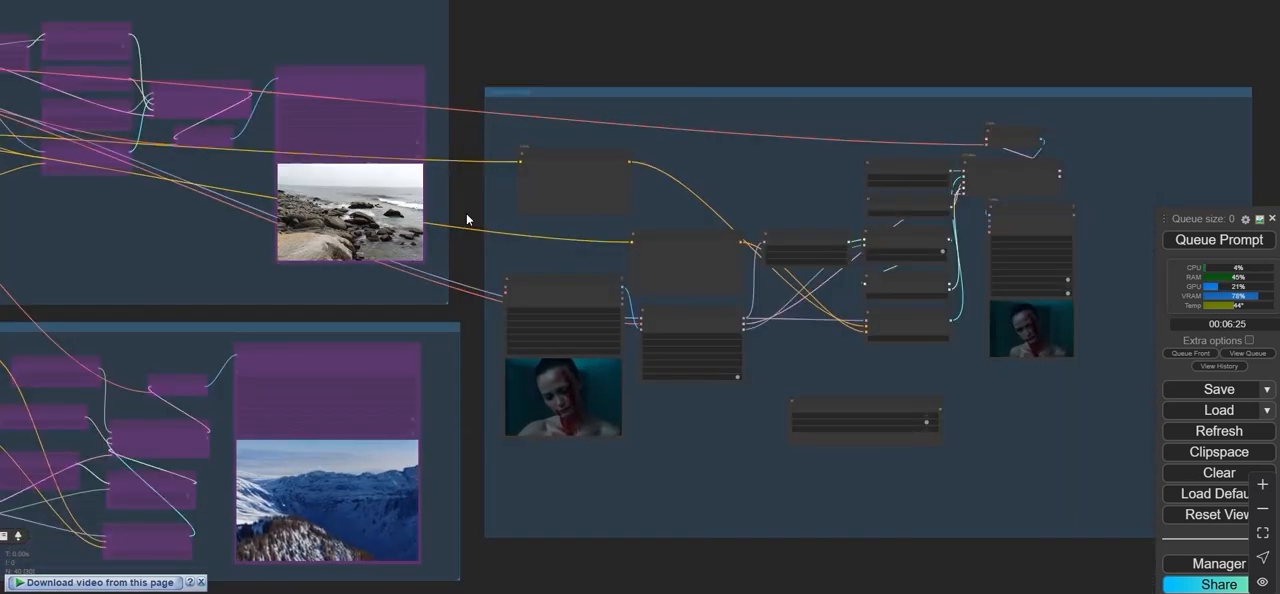